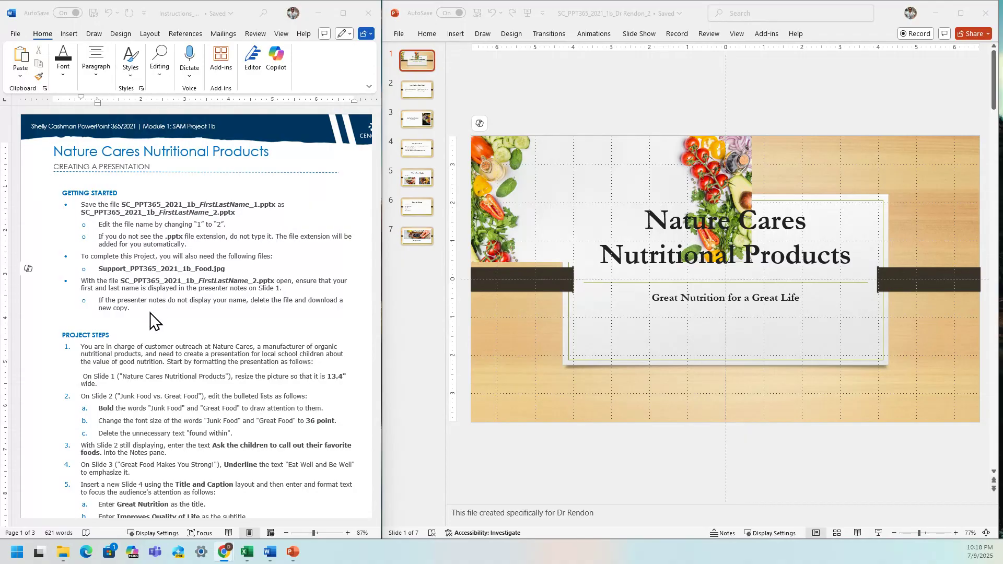
Select slide 1's presenter note line, then scroll through the Word instructions.
{"action": "left_click", "coordinate": [150, 313]}
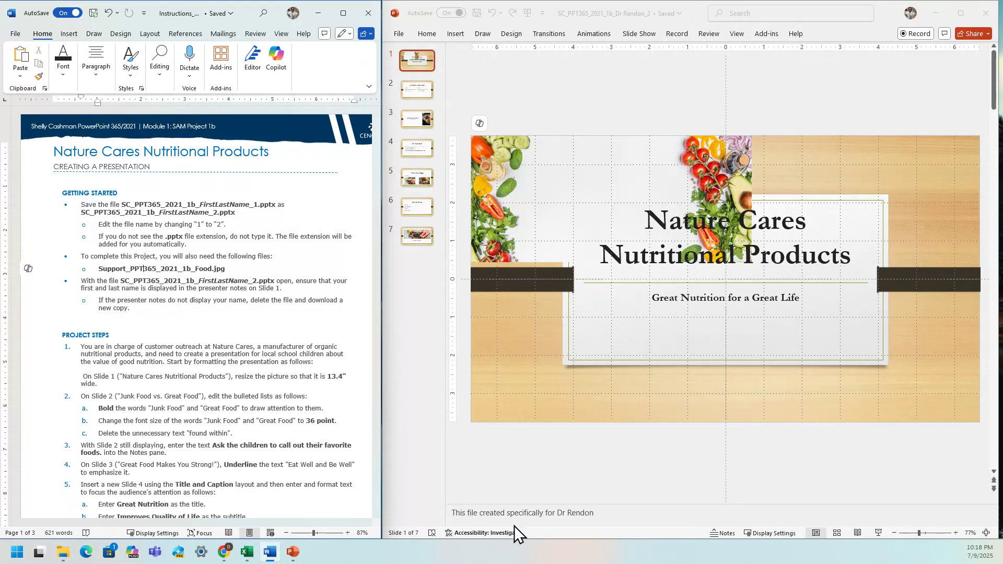
{"action": "left_click", "coordinate": [499, 514]}
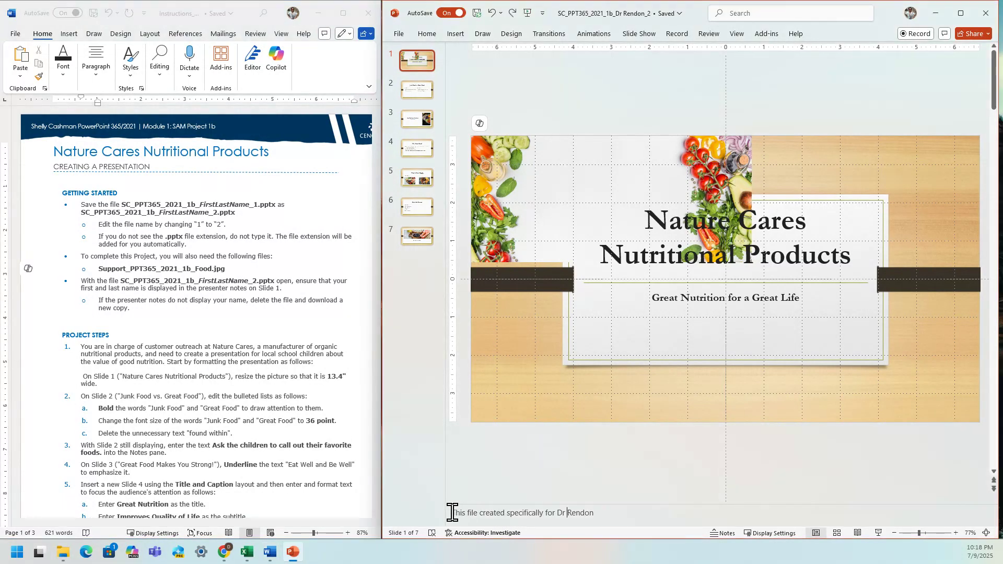
{"action": "left_click_drag", "start_coordinate": [452, 512], "coordinate": [594, 511]}
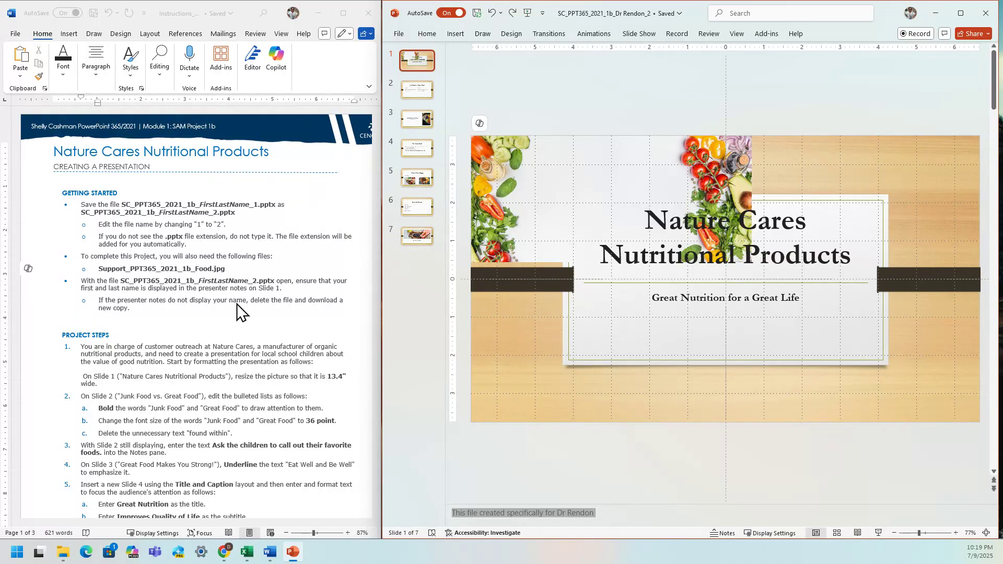
{"action": "left_click", "coordinate": [368, 205]}
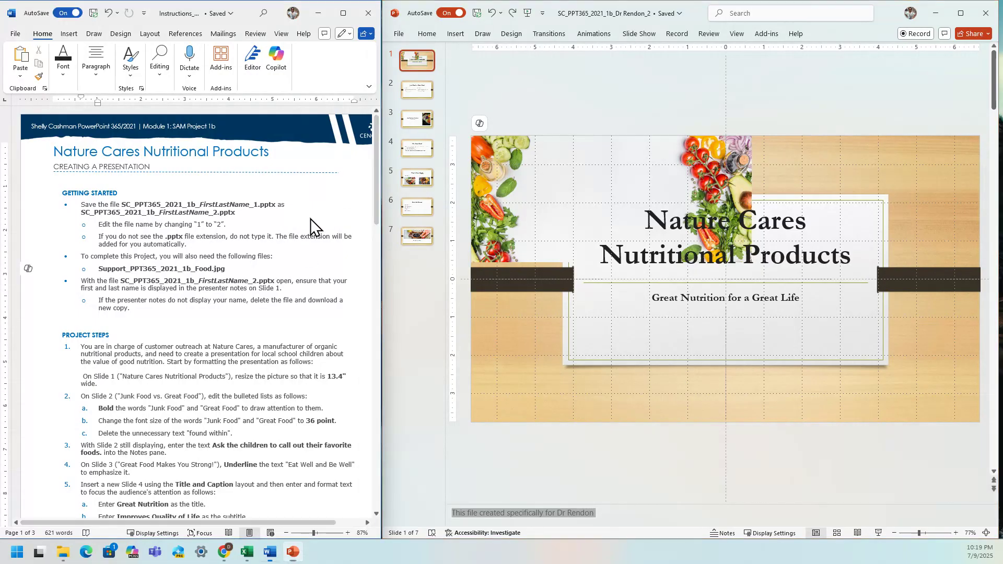
{"action": "mouse_move", "coordinate": [377, 190]}
{"action": "left_mouse_down"}
{"action": "mouse_move", "coordinate": [335, 312]}
{"action": "mouse_move", "coordinate": [347, 364]}
{"action": "left_mouse_up"}
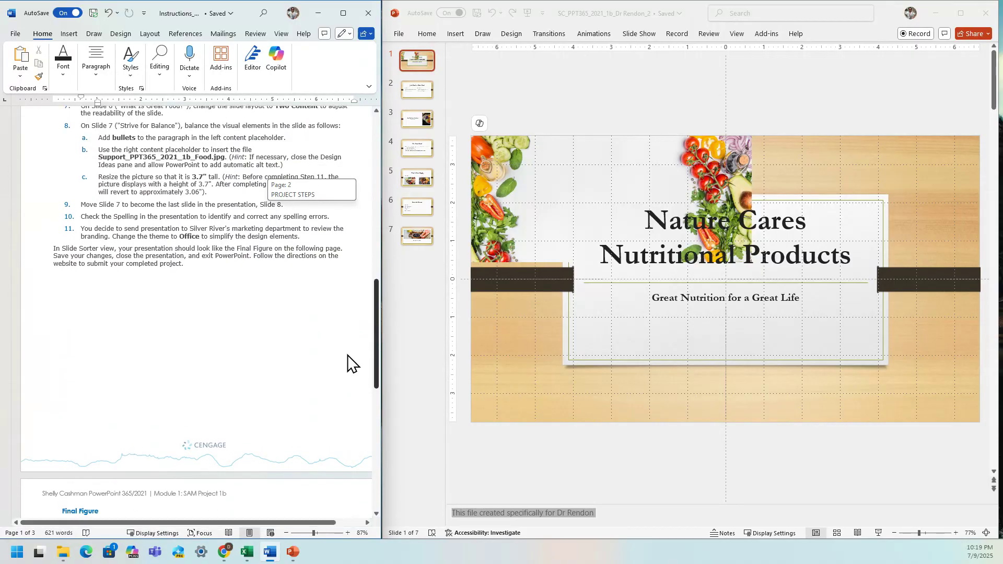
{"action": "left_click_drag", "start_coordinate": [347, 363], "coordinate": [345, 415]}
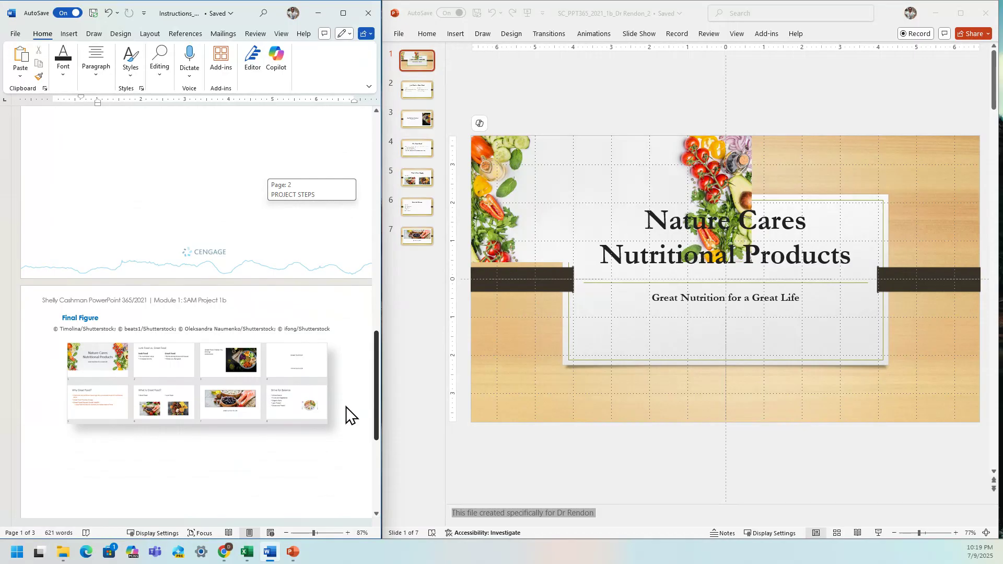
{"action": "mouse_move", "coordinate": [346, 408]}
{"action": "left_mouse_down"}
{"action": "mouse_move", "coordinate": [343, 484]}
{"action": "mouse_move", "coordinate": [362, 374]}
{"action": "mouse_move", "coordinate": [360, 177]}
{"action": "left_mouse_up"}
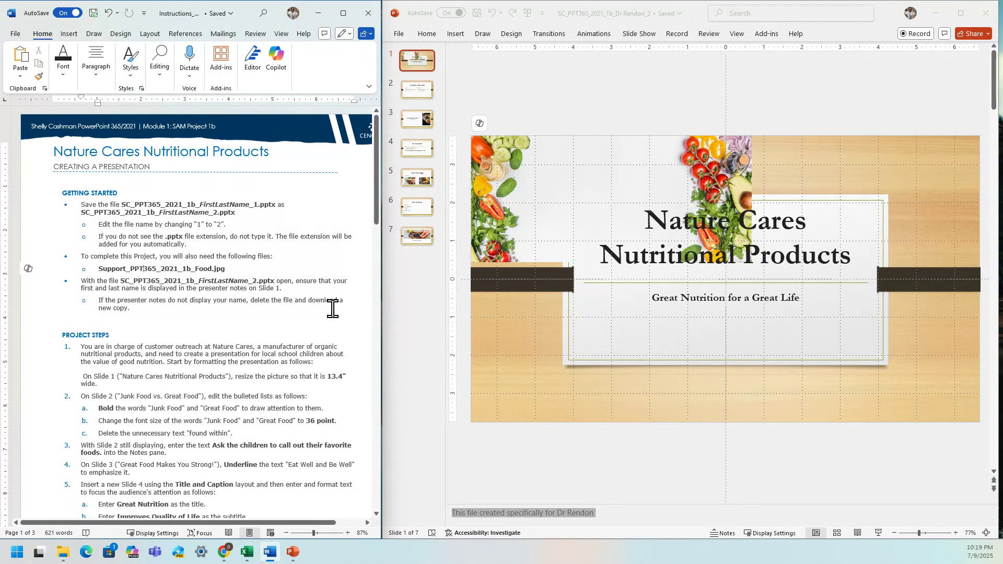
Highlight the Getting Started bullets in yellow.
{"action": "mouse_move", "coordinate": [332, 308]}
{"action": "left_mouse_down"}
{"action": "mouse_move", "coordinate": [135, 260]}
{"action": "mouse_move", "coordinate": [67, 201]}
{"action": "left_mouse_up"}
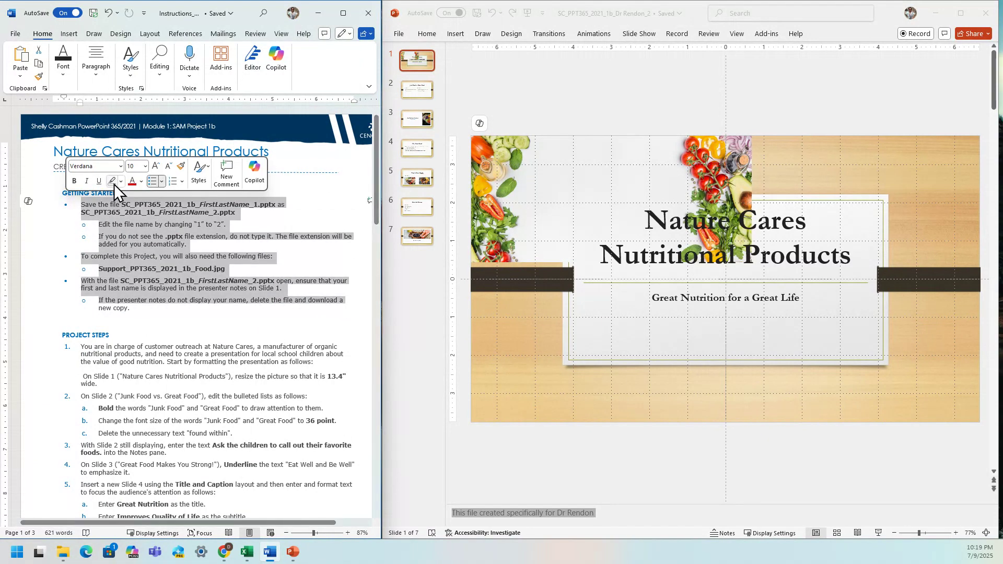
{"action": "left_click", "coordinate": [121, 181]}
{"action": "left_click", "coordinate": [125, 220]}
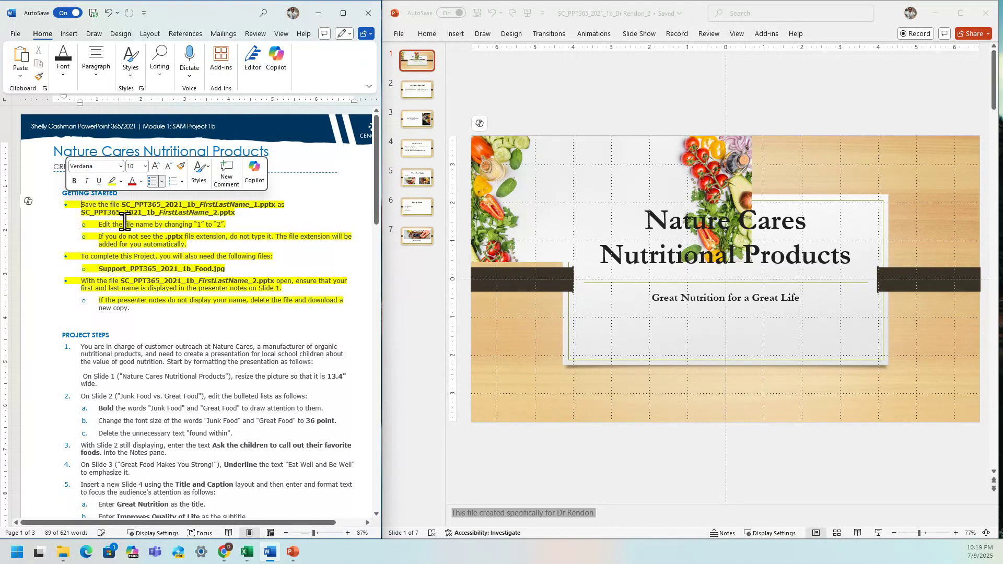
{"action": "left_click_drag", "start_coordinate": [374, 203], "coordinate": [363, 253]}
{"action": "left_click", "coordinate": [363, 254]}
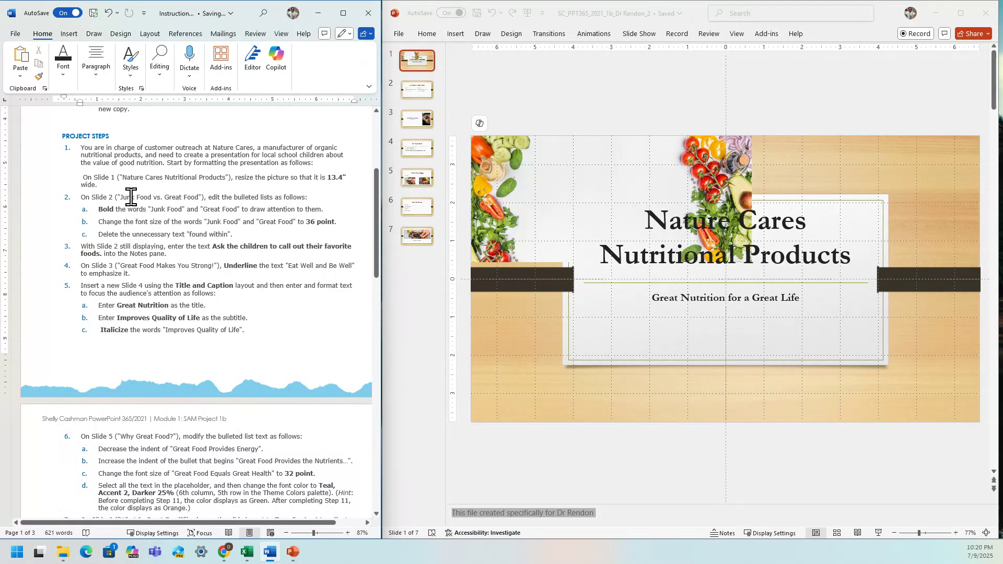
Highlight step 1's resize instruction and item 2a's bold instruction yellow.
{"action": "left_click_drag", "start_coordinate": [234, 177], "coordinate": [286, 187]}
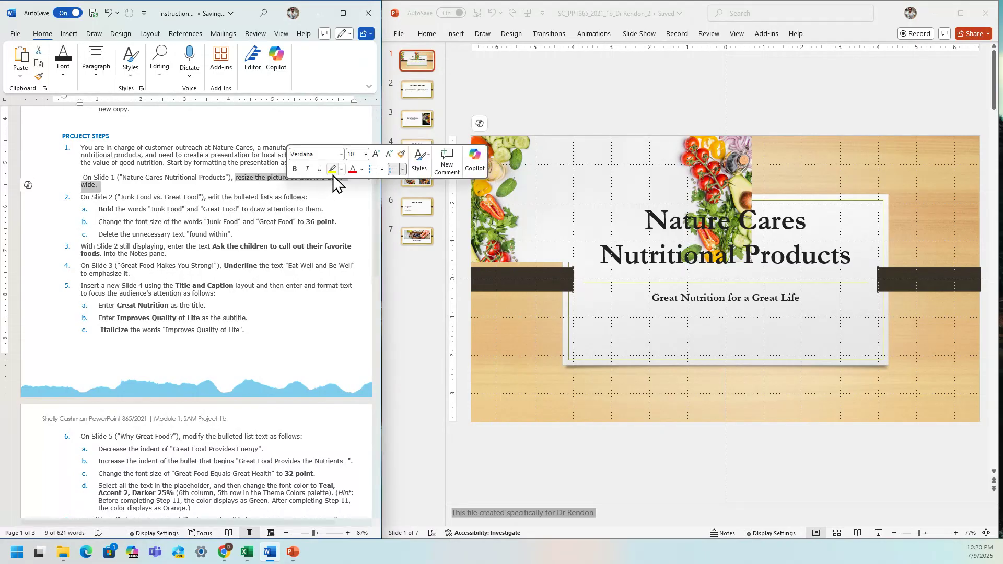
{"action": "left_click", "coordinate": [332, 169]}
{"action": "left_click", "coordinate": [336, 196]}
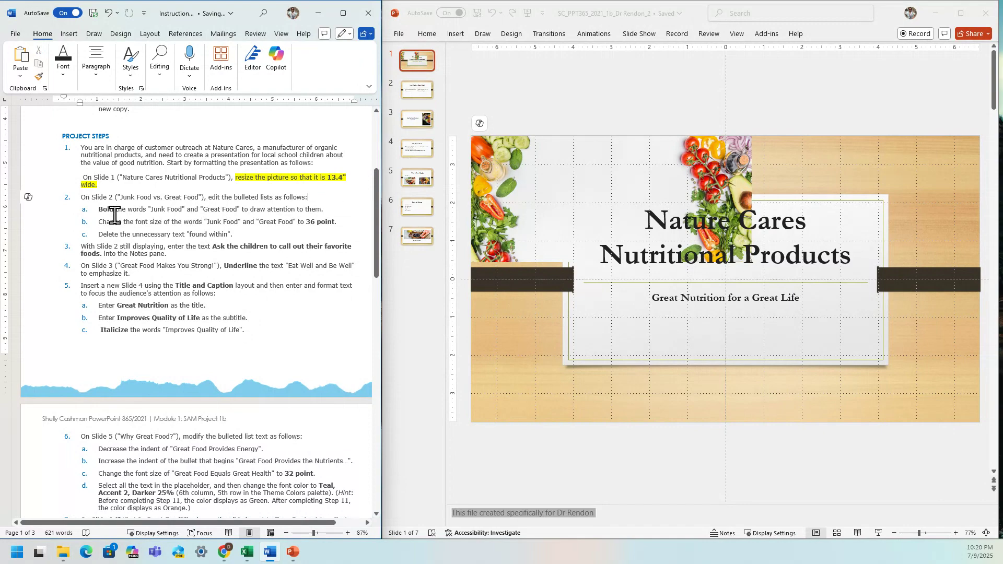
{"action": "left_click_drag", "start_coordinate": [100, 210], "coordinate": [237, 210]}
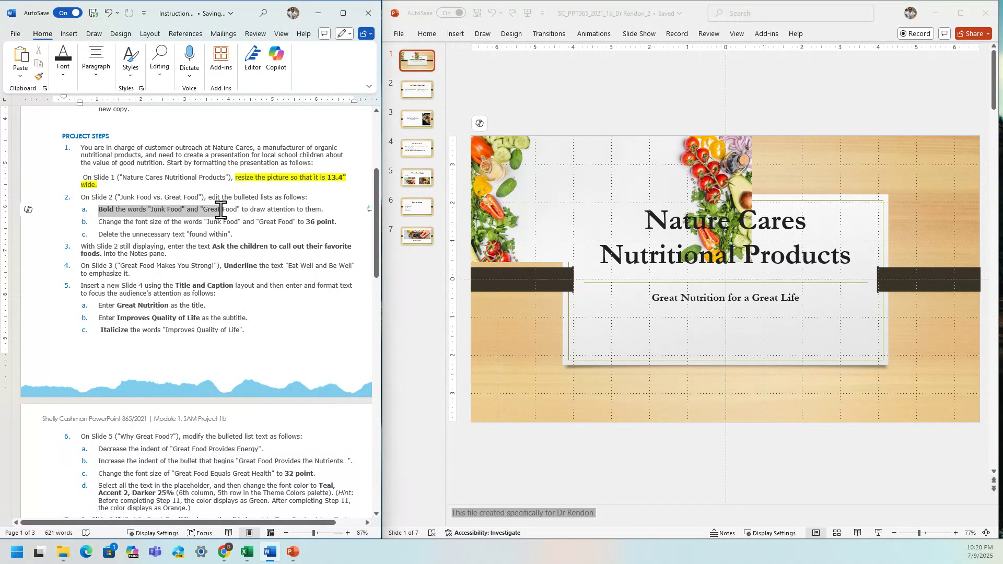
{"action": "left_click", "coordinate": [281, 193]}
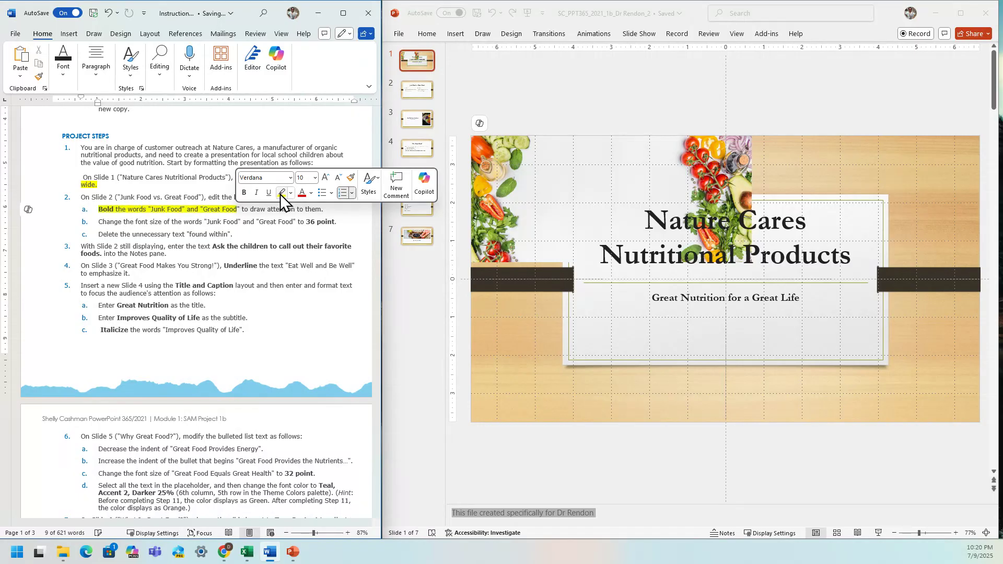
Highlight item 2b's 36-point part and item 2c's delete instruction yellow.
{"action": "mouse_move", "coordinate": [99, 222]}
{"action": "left_mouse_down"}
{"action": "mouse_move", "coordinate": [319, 220]}
{"action": "mouse_move", "coordinate": [293, 221]}
{"action": "left_mouse_up"}
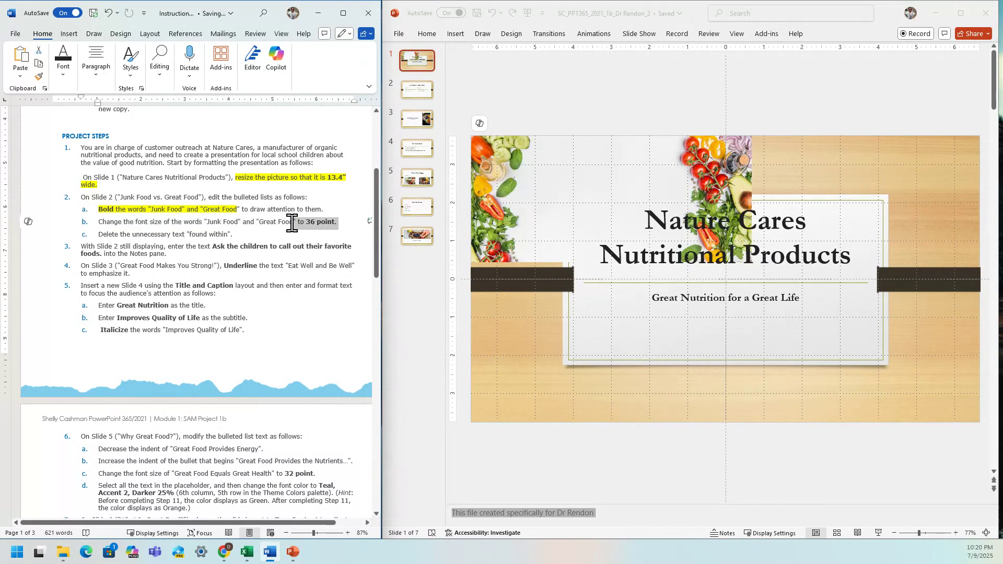
{"action": "left_click", "coordinate": [338, 204]}
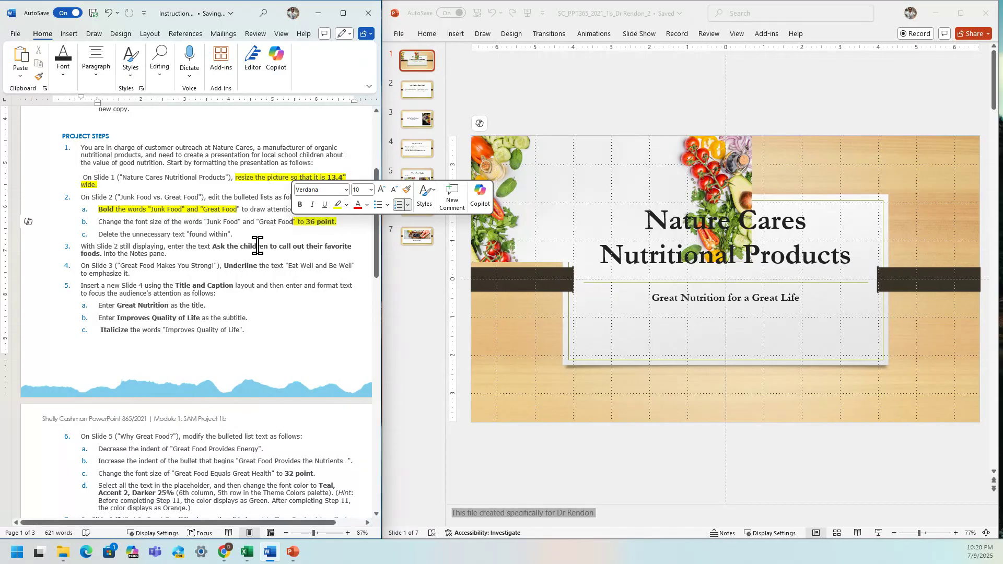
{"action": "left_click_drag", "start_coordinate": [235, 234], "coordinate": [96, 234]}
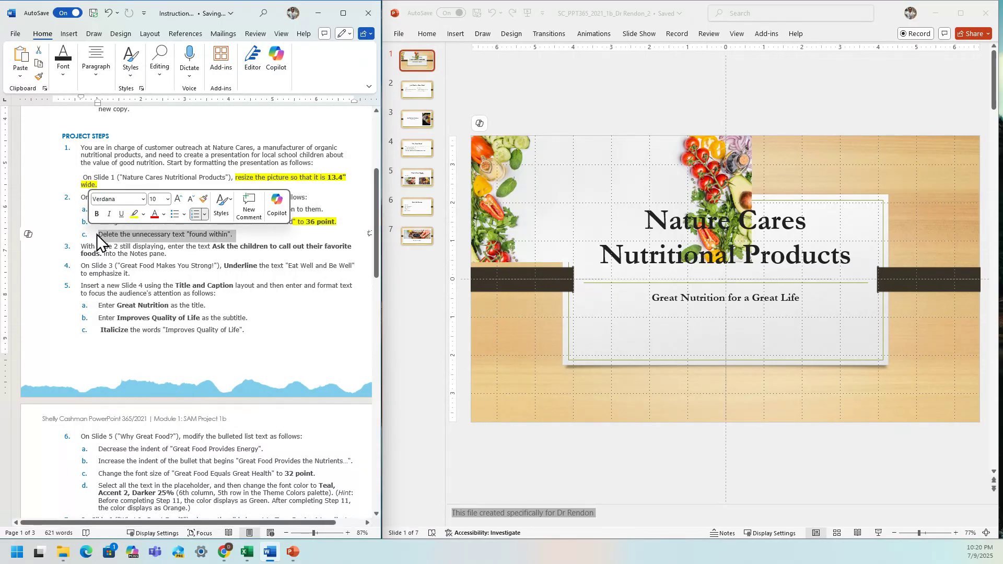
{"action": "left_click", "coordinate": [136, 217]}
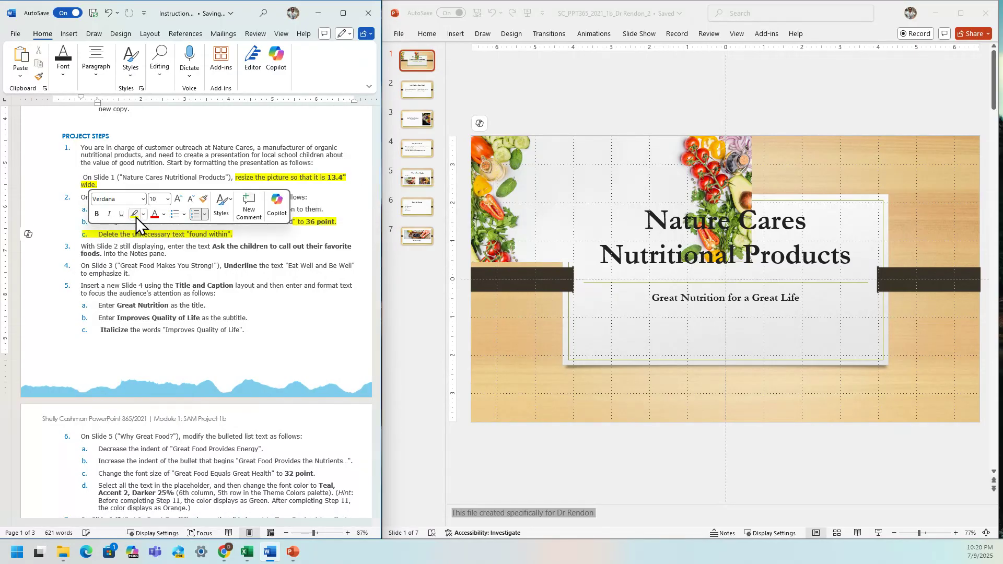
{"action": "left_click", "coordinate": [185, 250]}
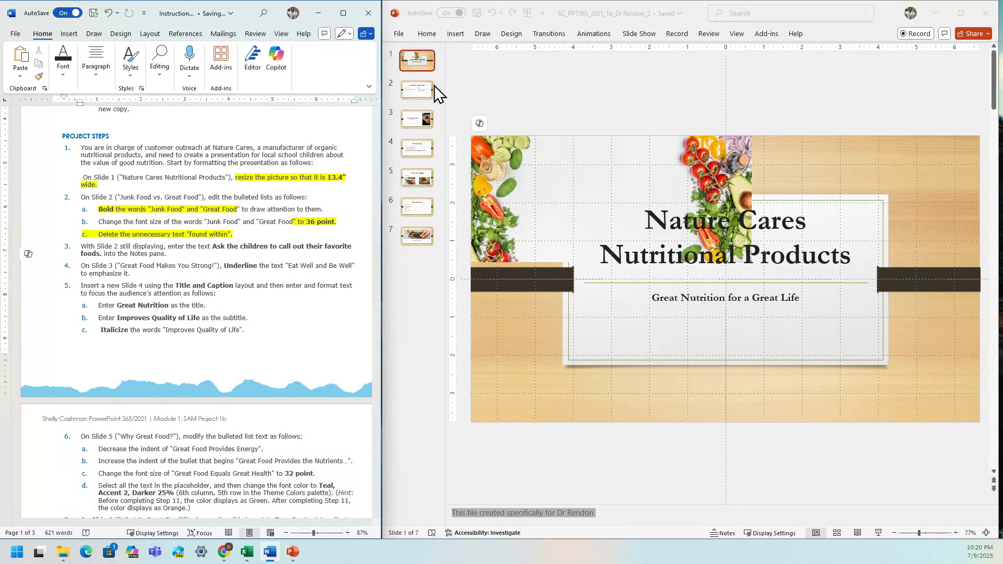
{"action": "left_click", "coordinate": [424, 68]}
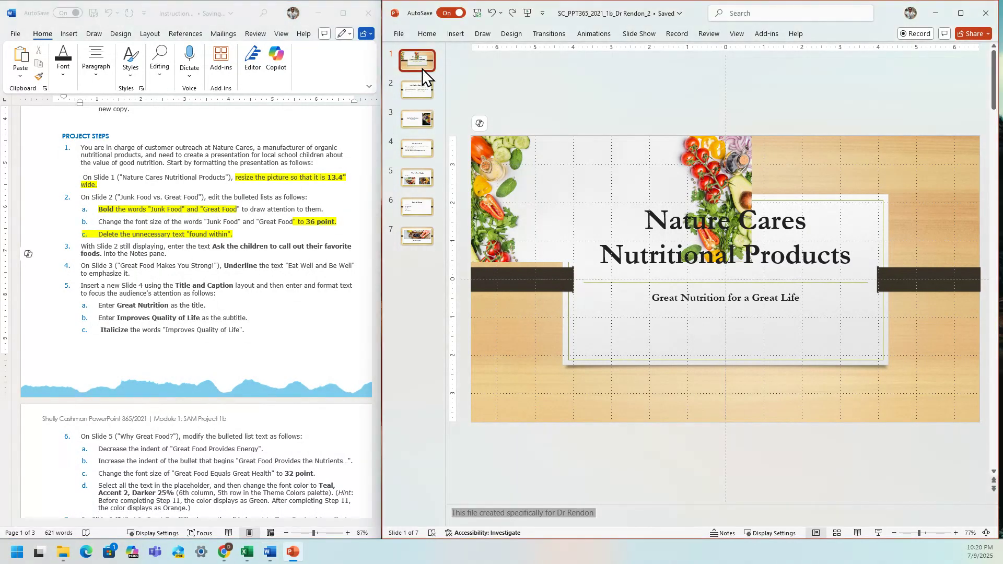
Set the vegetable picture's Shape Width to 13.4 inches on slide 1.
{"action": "left_click", "coordinate": [531, 206]}
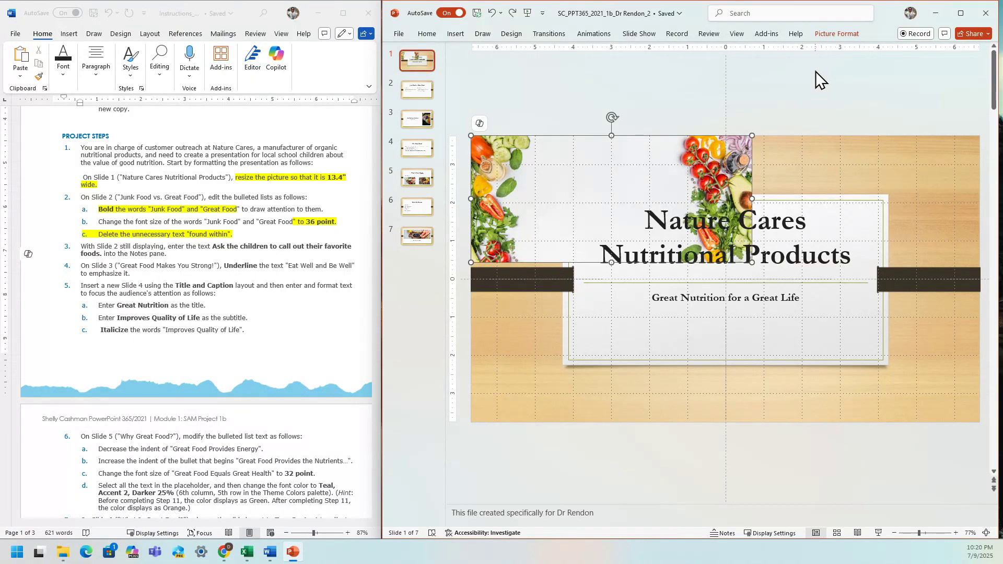
{"action": "left_click", "coordinate": [836, 34]}
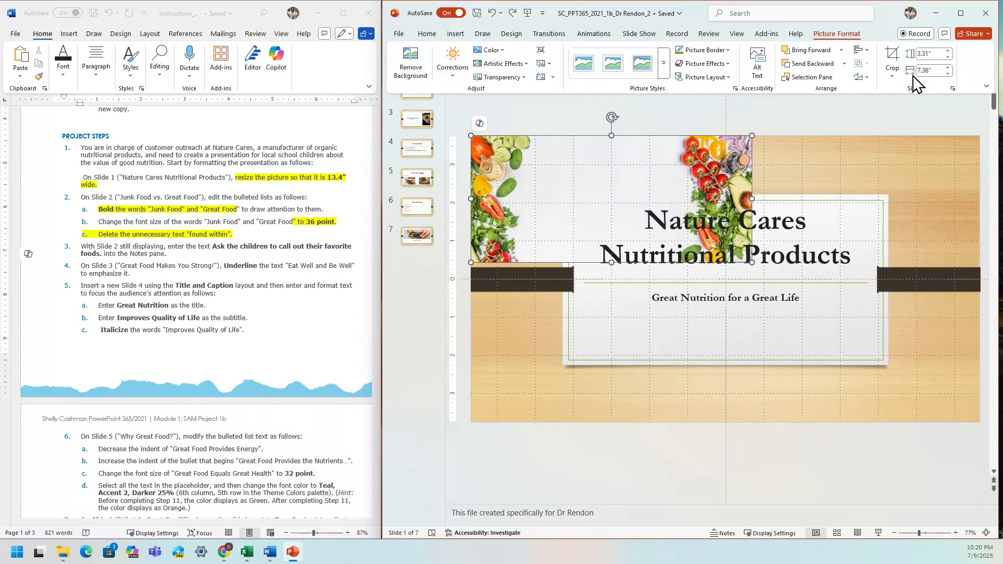
{"action": "left_click", "coordinate": [933, 70]}
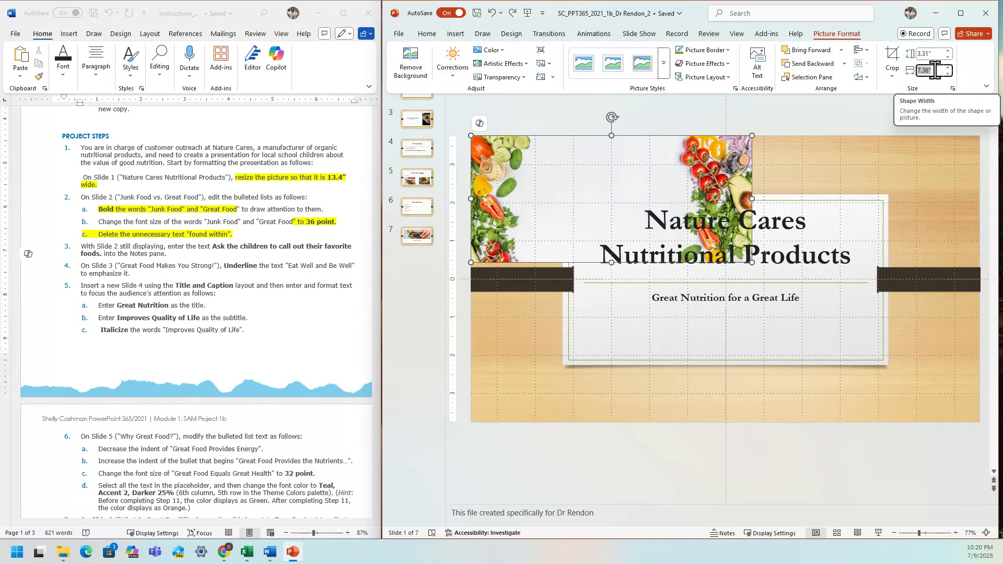
{"action": "type", "text": "13.4"}
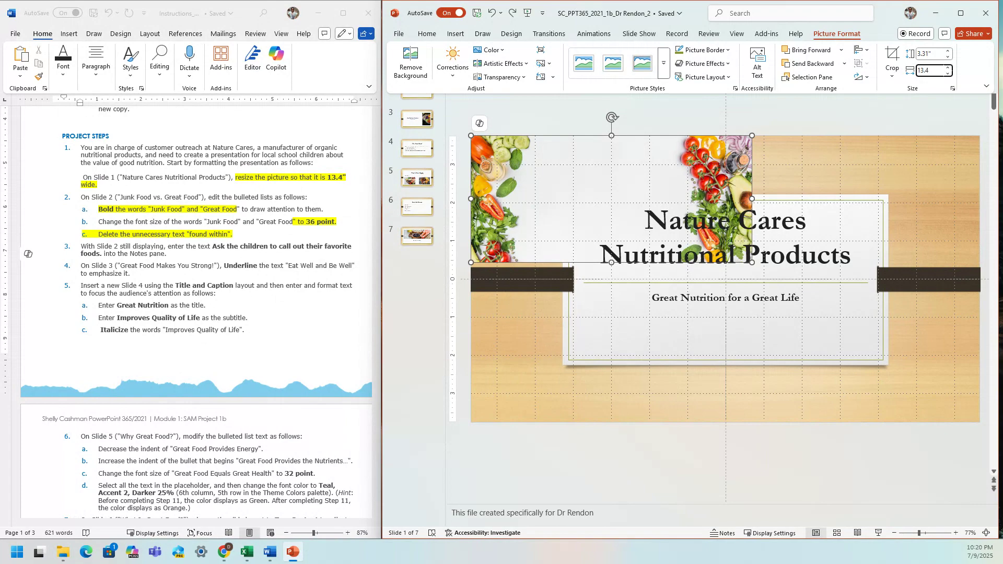
{"action": "key", "text": "Return"}
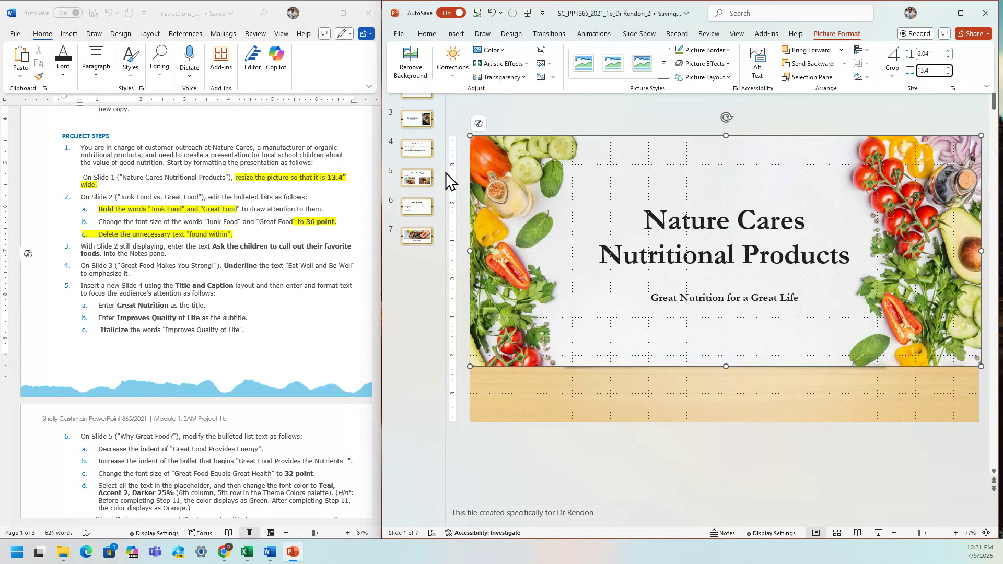
{"action": "left_click", "coordinate": [413, 96]}
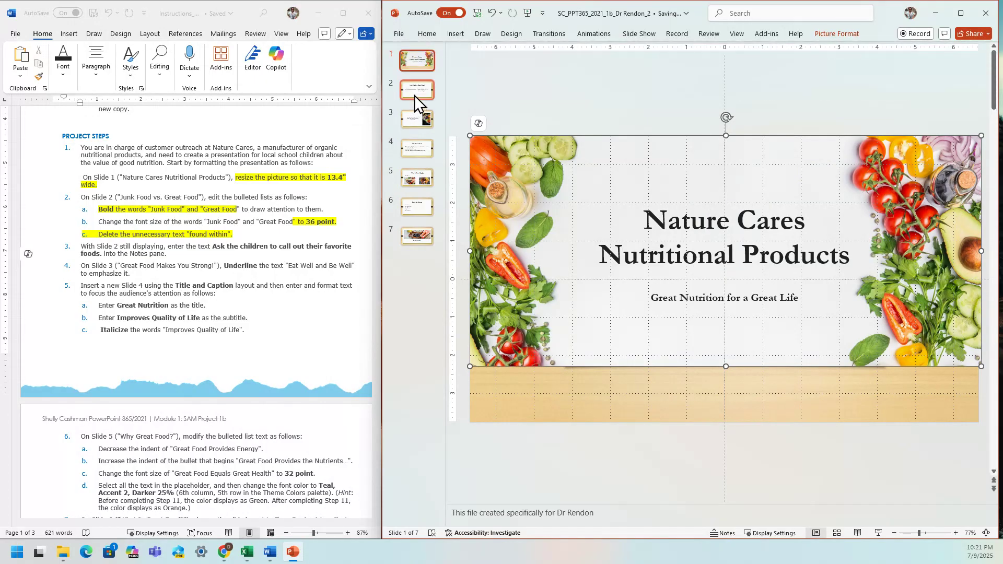
{"action": "left_click", "coordinate": [415, 95]}
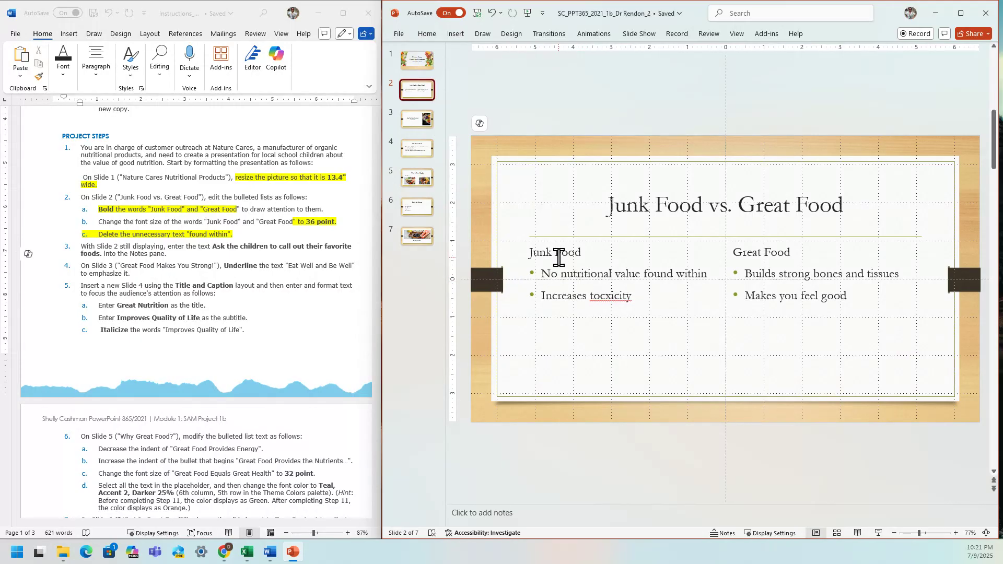
Make the Junk Food and Great Food headings bold at 36 point.
{"action": "left_click_drag", "start_coordinate": [581, 253], "coordinate": [544, 254]}
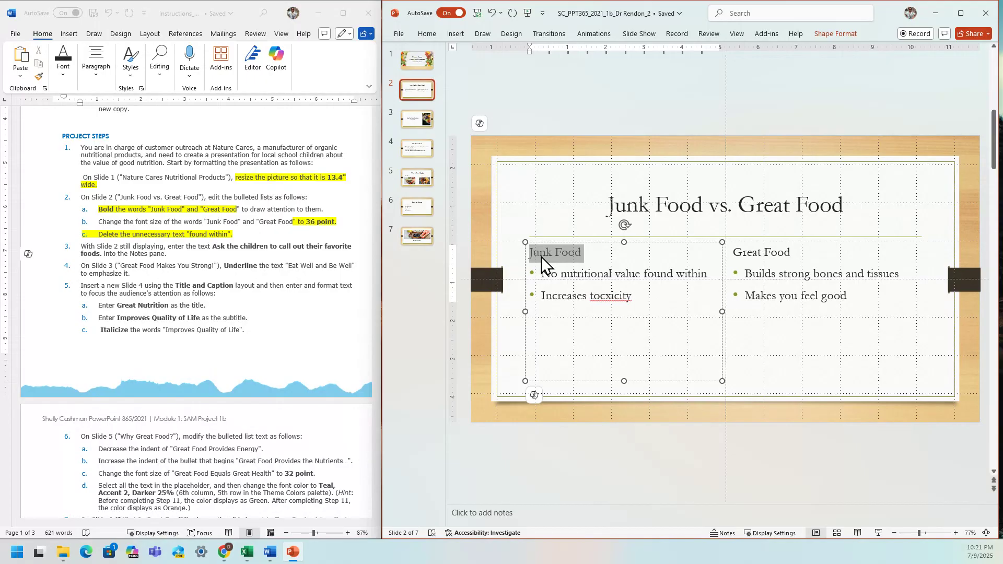
{"action": "left_click_drag", "start_coordinate": [794, 253], "coordinate": [733, 253], "text": "ctrl"}
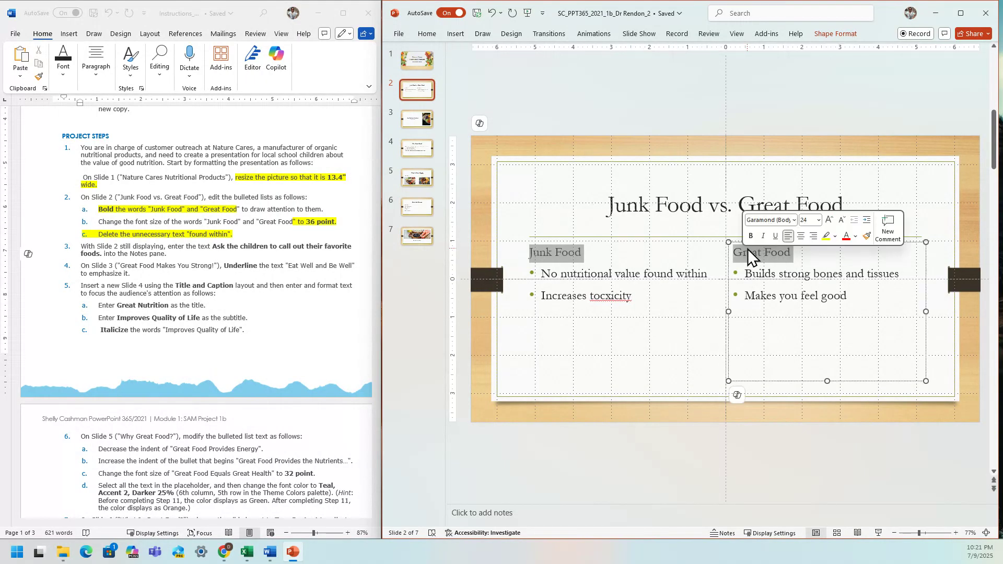
{"action": "left_click", "coordinate": [750, 236]}
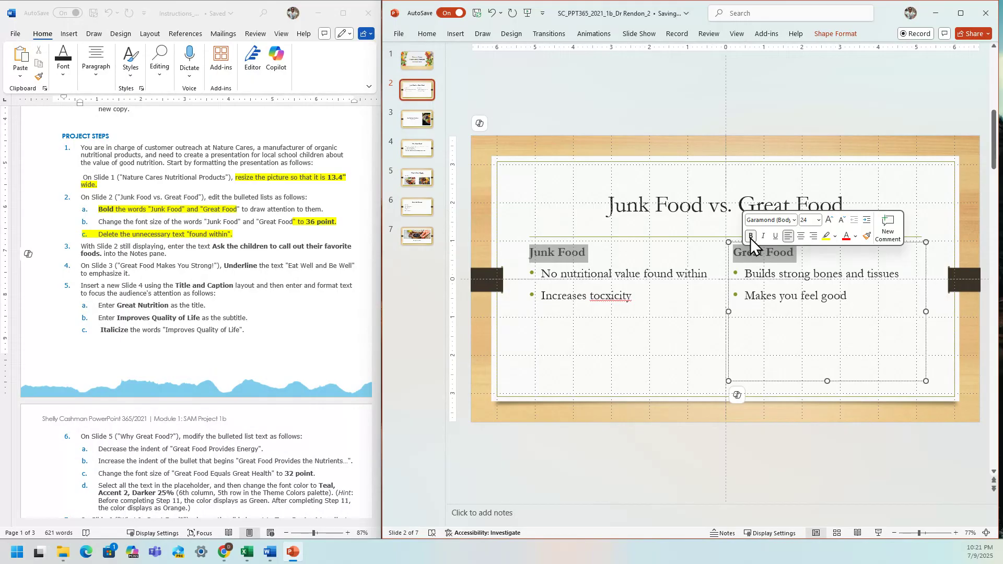
{"action": "left_click", "coordinate": [818, 220]}
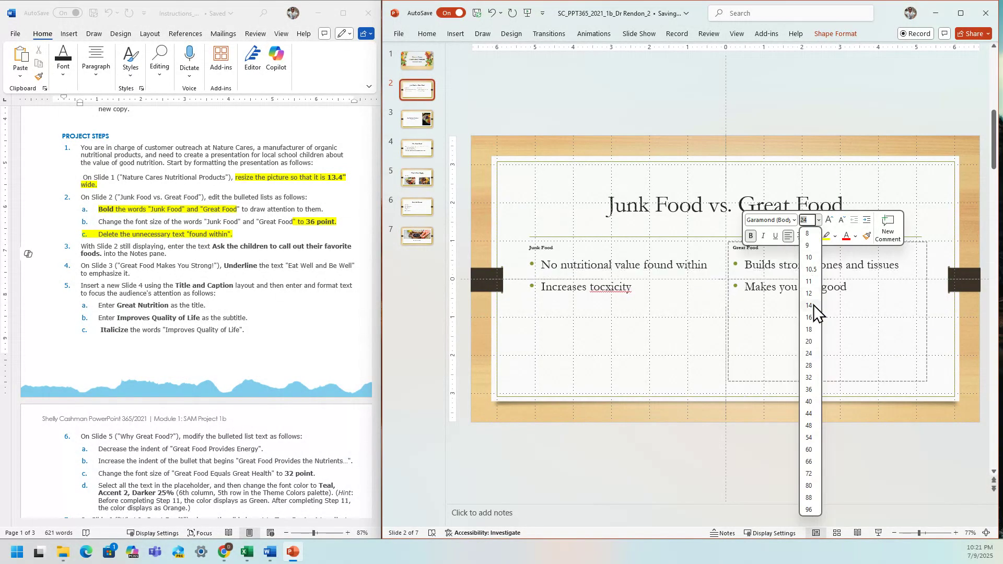
{"action": "left_click", "coordinate": [810, 390]}
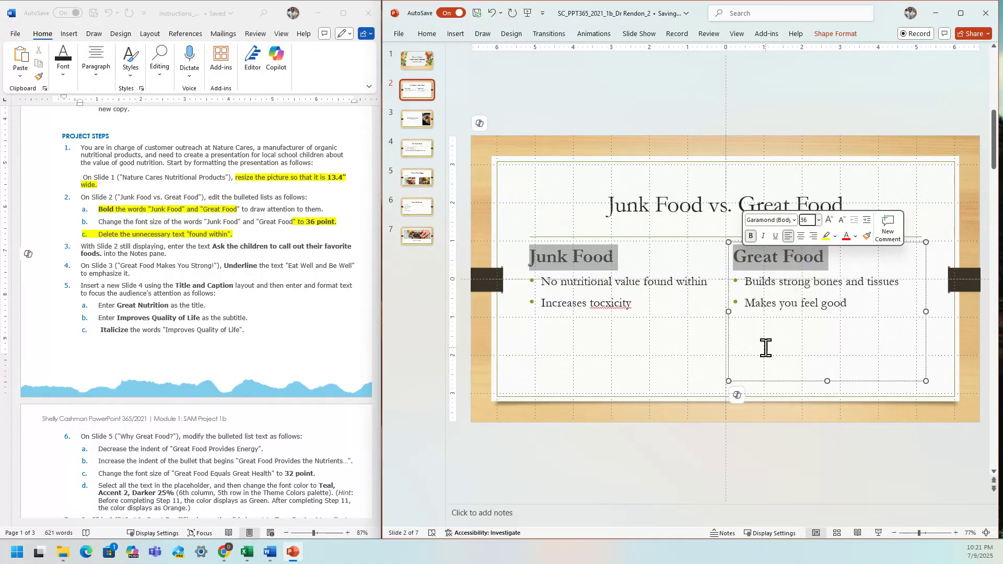
Delete "found within" from the first Junk Food bullet.
{"action": "left_click", "coordinate": [686, 285]}
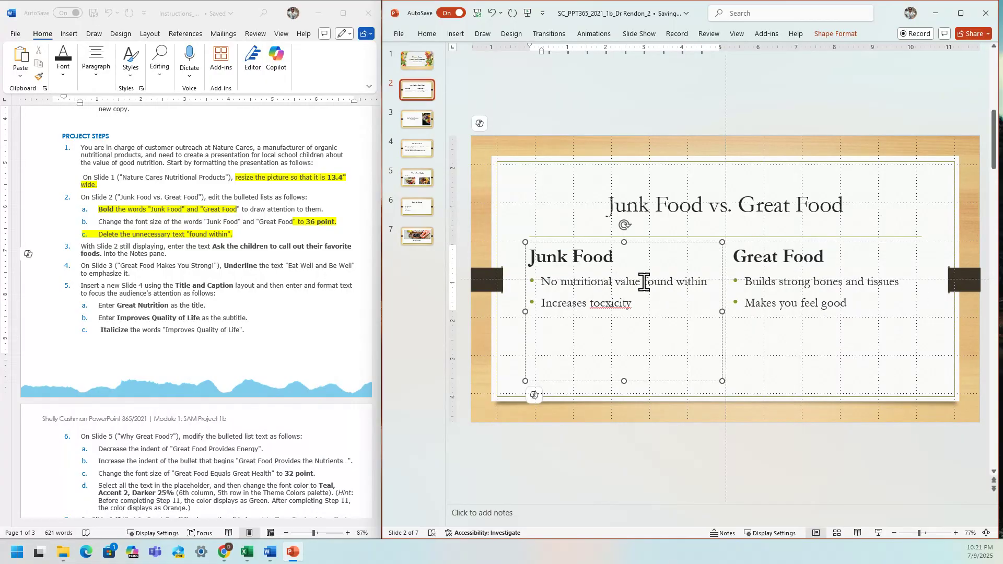
{"action": "left_click_drag", "start_coordinate": [644, 283], "coordinate": [676, 283]}
{"action": "left_click_drag", "start_coordinate": [675, 284], "coordinate": [694, 283]}
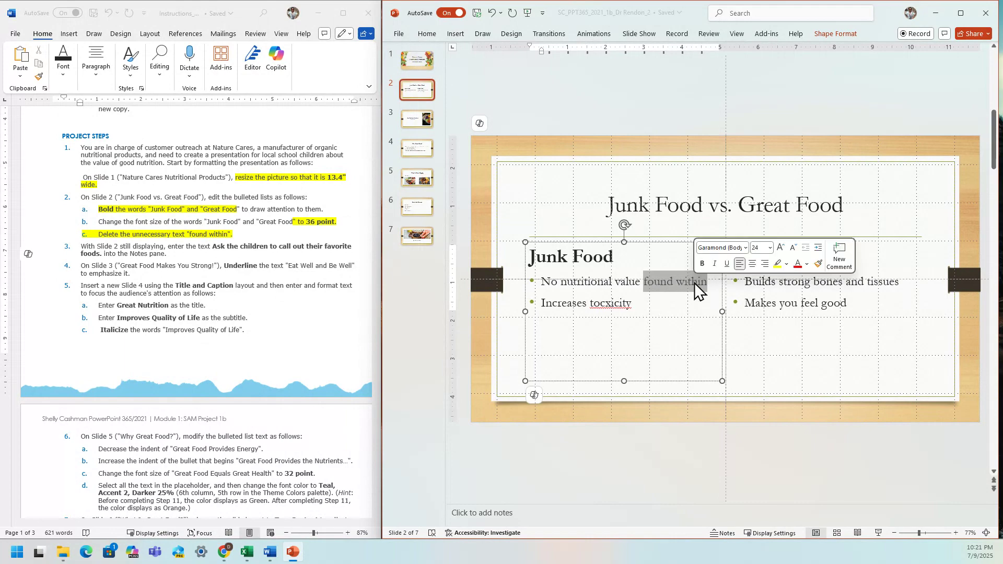
{"action": "key", "text": "Delete"}
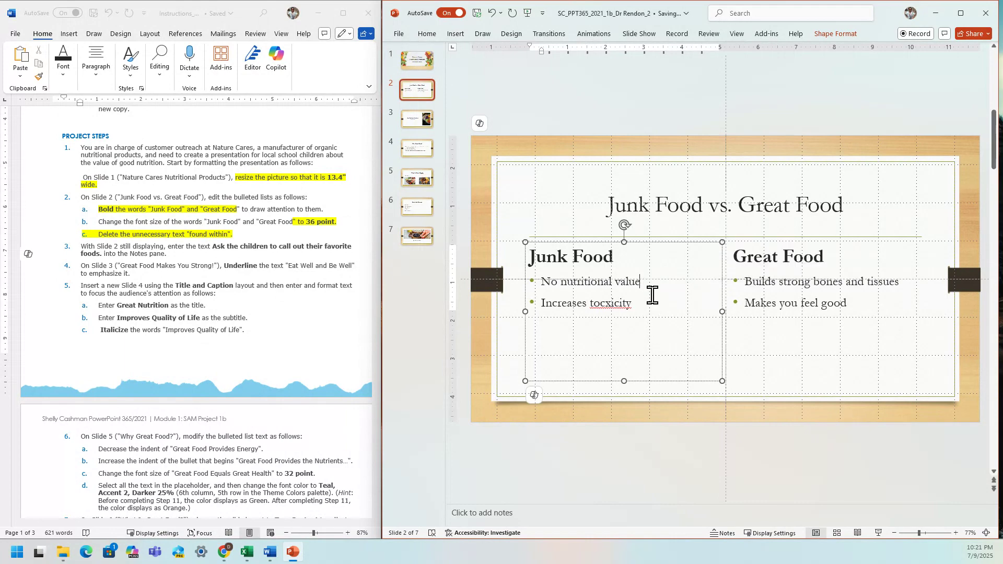
{"action": "left_click", "coordinate": [266, 276]}
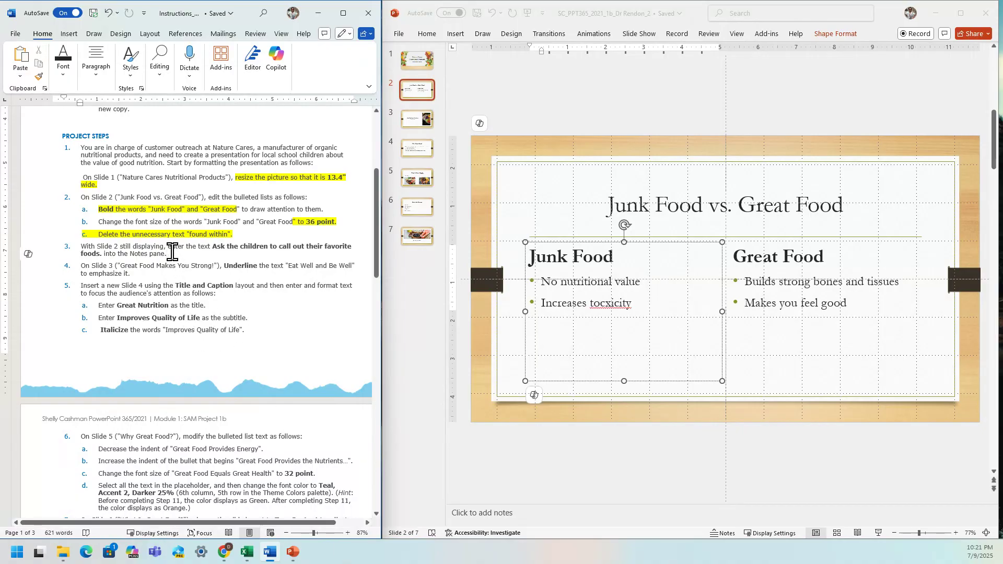
Highlight the step 3 paragraph yellow in the Word instructions.
{"action": "left_click_drag", "start_coordinate": [186, 247], "coordinate": [77, 241]}
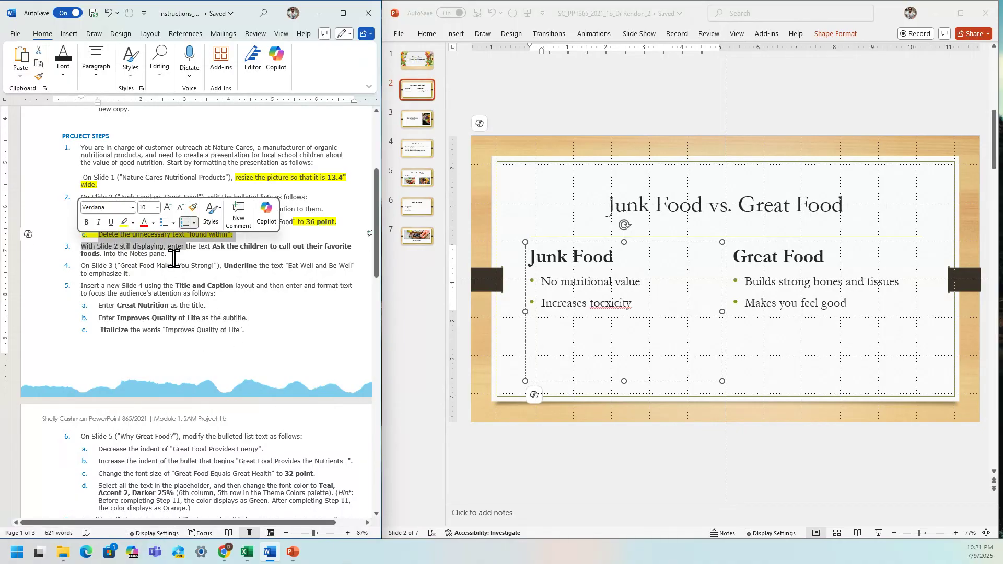
{"action": "triple_click", "coordinate": [122, 247]}
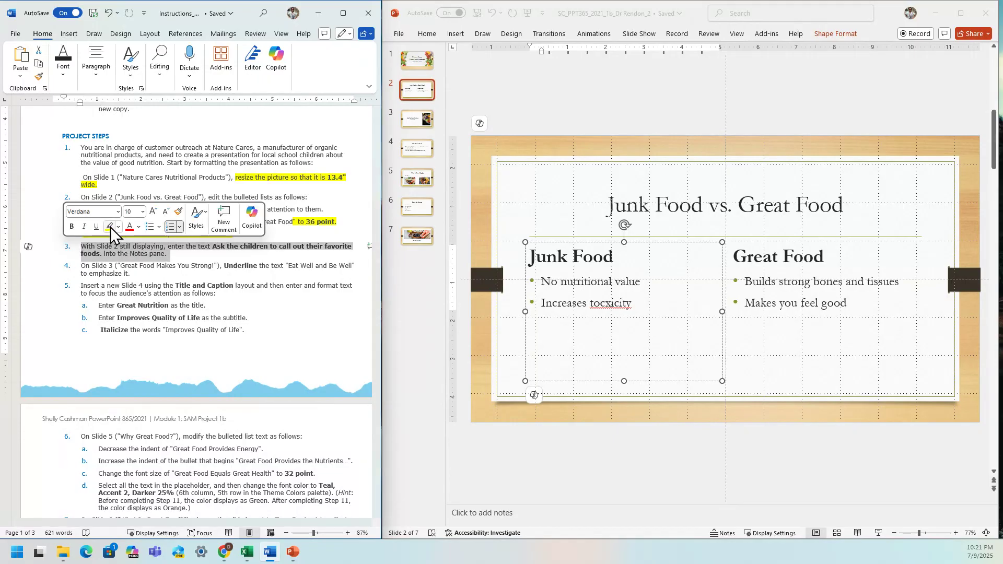
{"action": "left_click", "coordinate": [110, 227]}
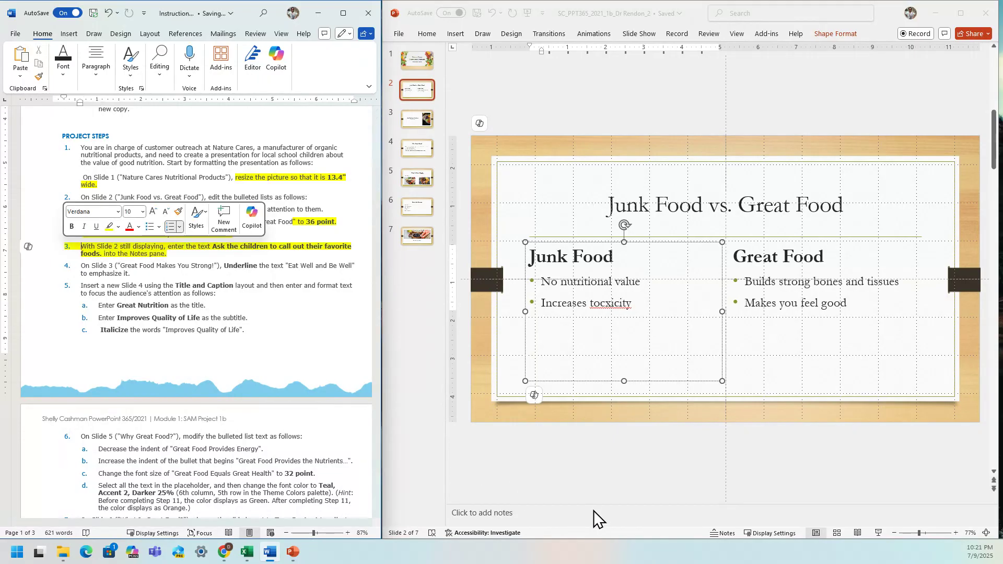
Add the note "Ask the children to call out their favorite food" to slide 2.
{"action": "left_click", "coordinate": [613, 509]}
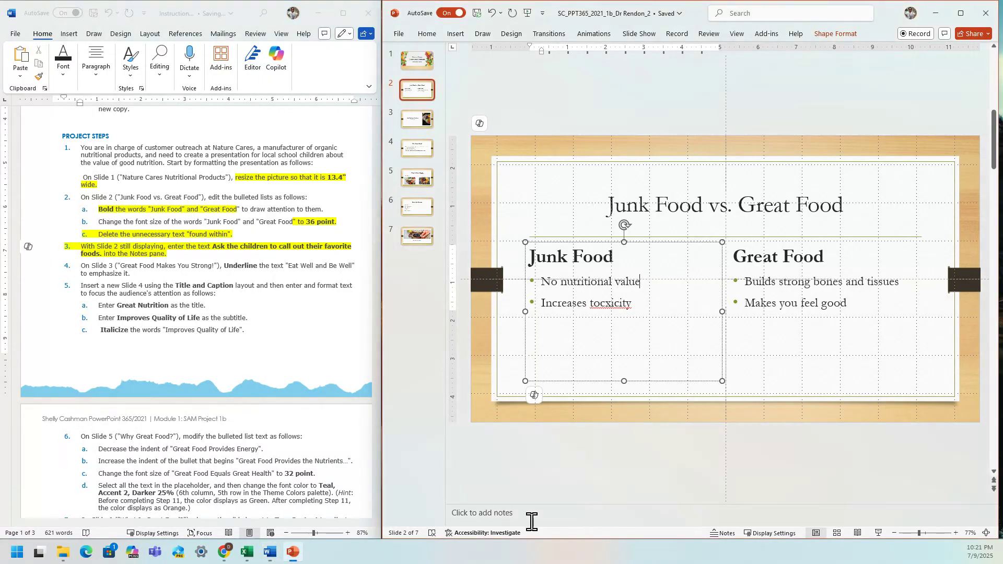
{"action": "left_click", "coordinate": [497, 511]}
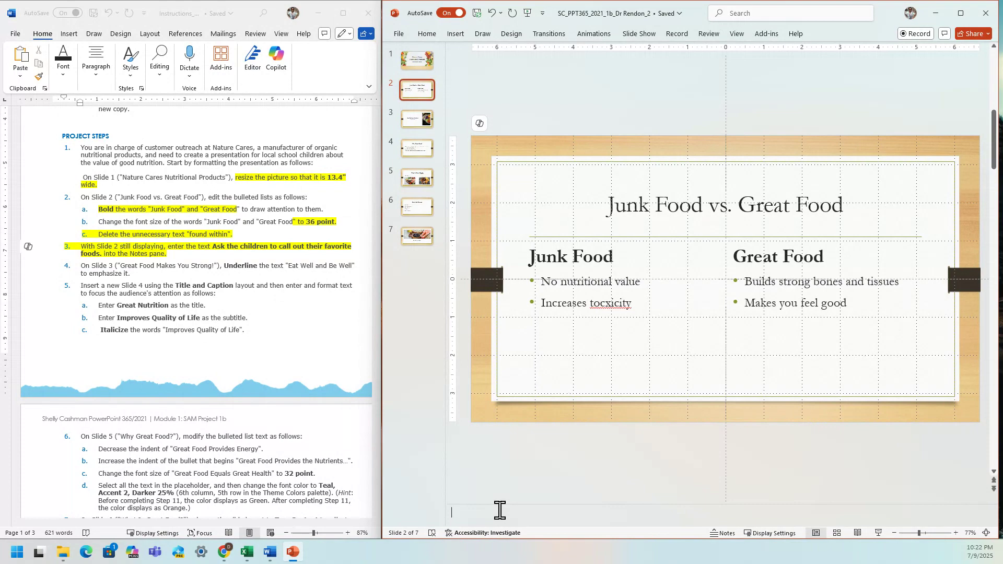
{"action": "type", "text": "Ask t"}
{"action": "type", "text": "he childre"}
{"action": "type", "text": "n t"}
{"action": "type", "text": "o call out their "}
{"action": "type", "text": "favorite f"}
{"action": "type", "text": "oods."}
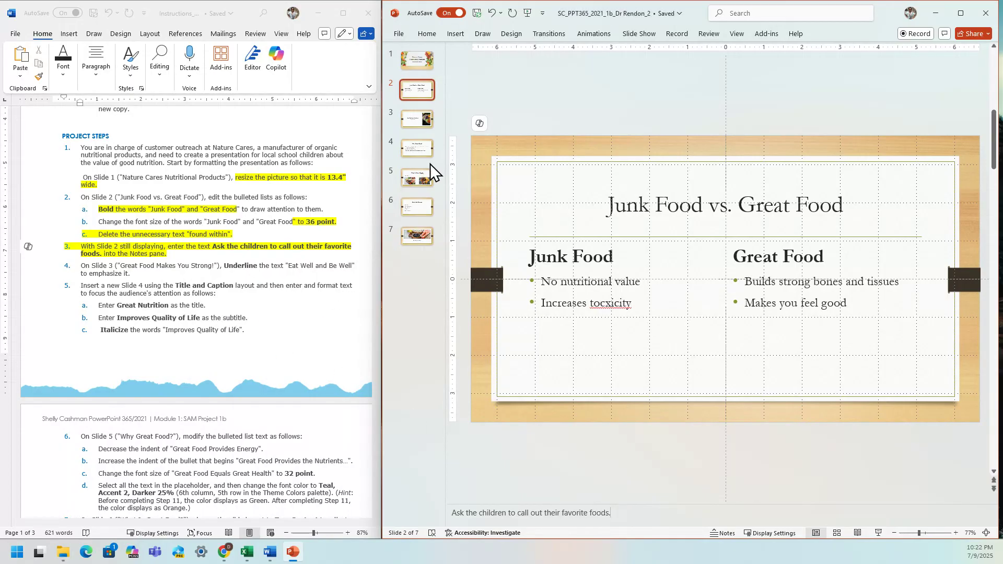
{"action": "left_click", "coordinate": [418, 122]}
{"action": "left_click", "coordinate": [154, 268]}
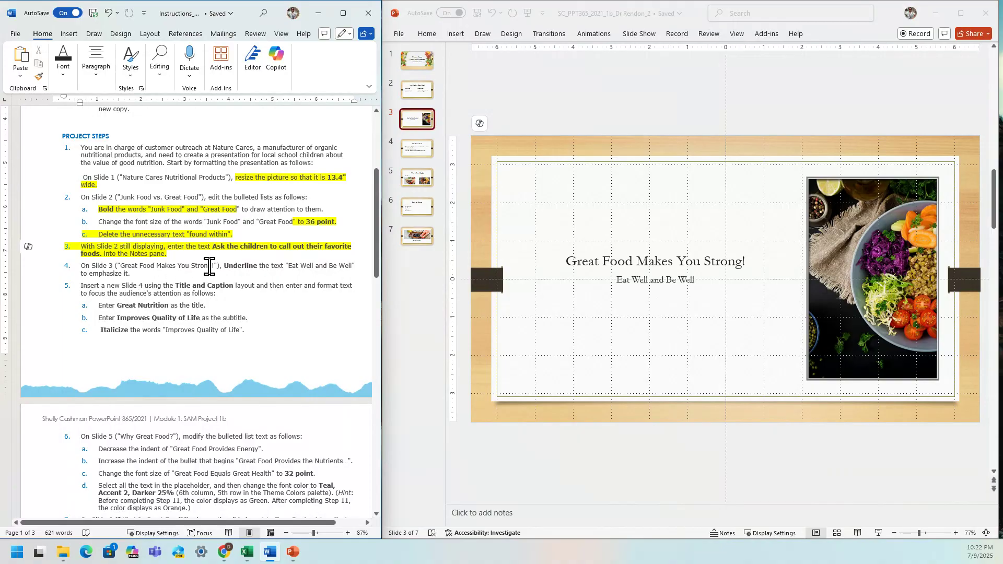
Highlight step 4 yellow in the Word instructions.
{"action": "left_click_drag", "start_coordinate": [224, 267], "coordinate": [353, 267]}
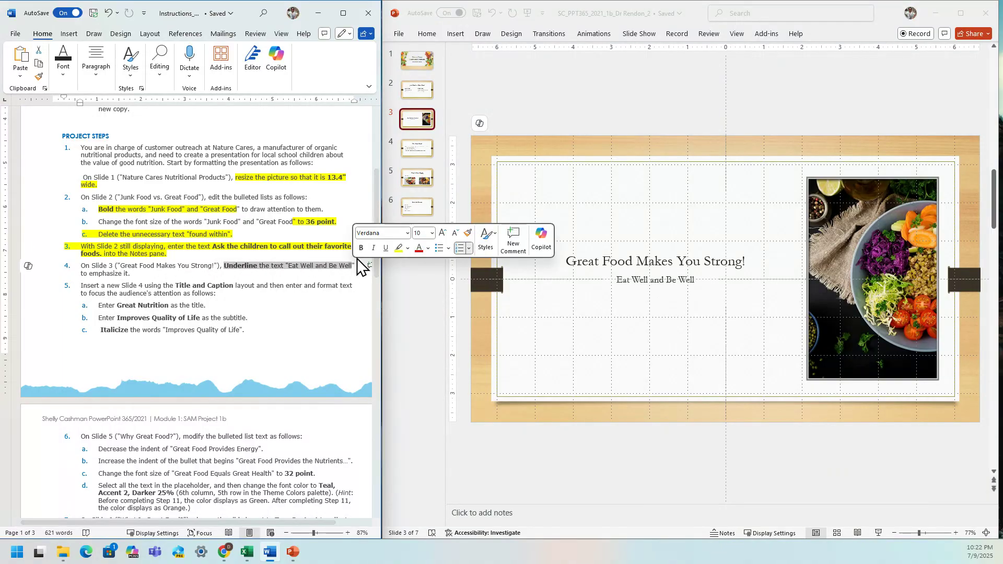
{"action": "left_click", "coordinate": [400, 249]}
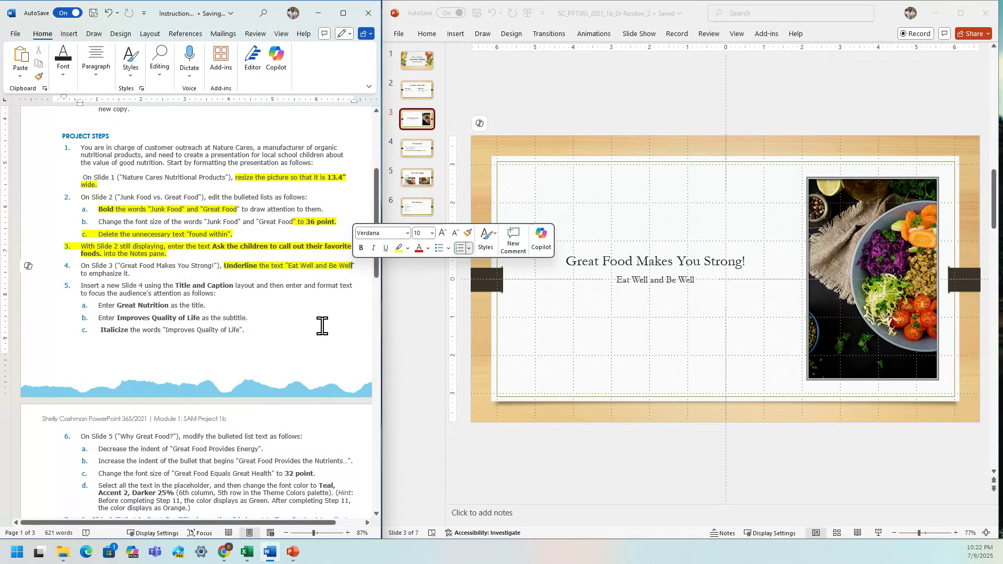
{"action": "left_click", "coordinate": [625, 319]}
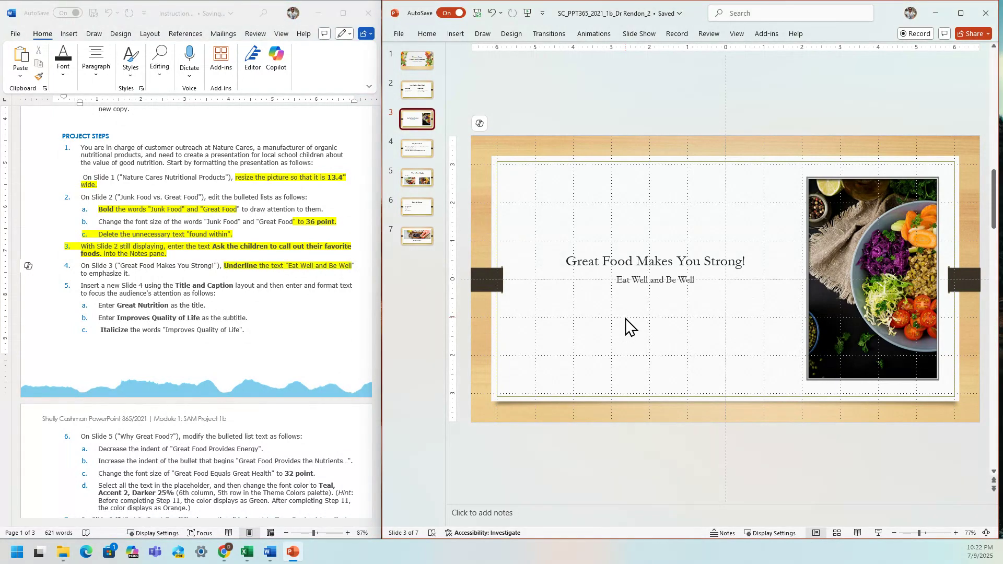
Underline the slide 3 subtitle "Eat Well and Be Well".
{"action": "left_click_drag", "start_coordinate": [618, 281], "coordinate": [694, 279]}
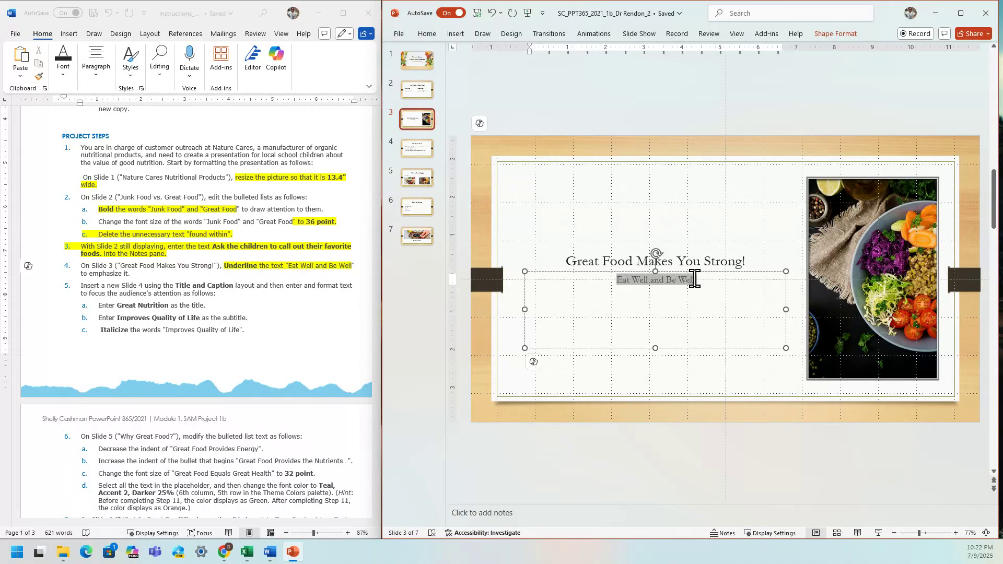
{"action": "left_click_drag", "start_coordinate": [694, 279], "coordinate": [695, 279]}
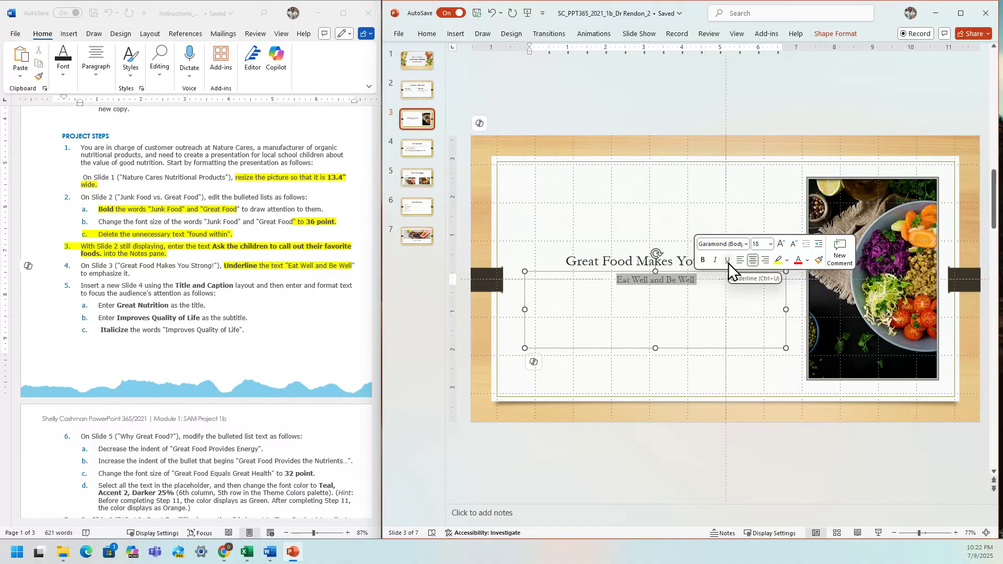
{"action": "left_click", "coordinate": [727, 260]}
Highlight step 5's sub-items a–c yellow and place the cursor between slides 3 and 4.
{"action": "left_click", "coordinate": [267, 335]}
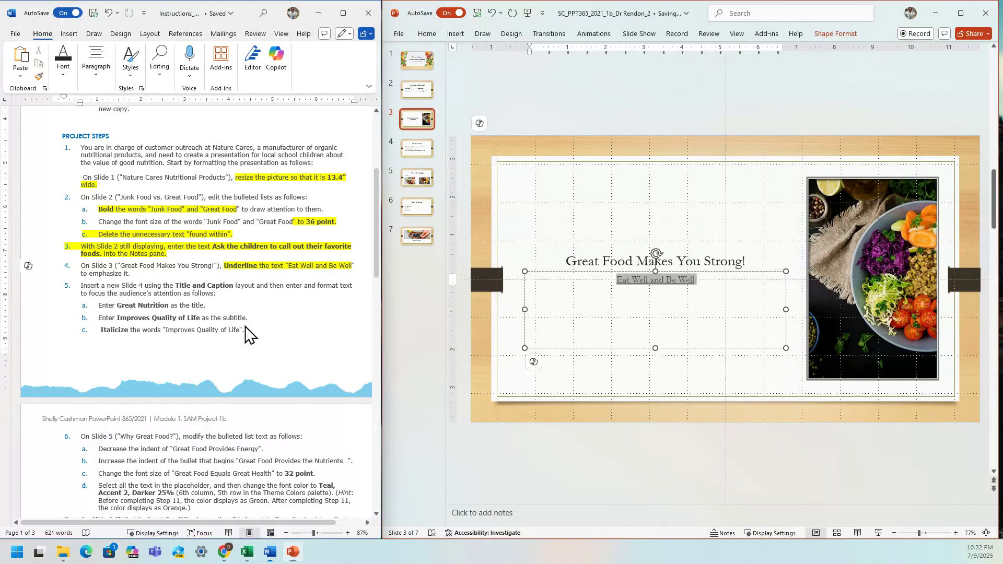
{"action": "left_click_drag", "start_coordinate": [376, 264], "coordinate": [372, 286]}
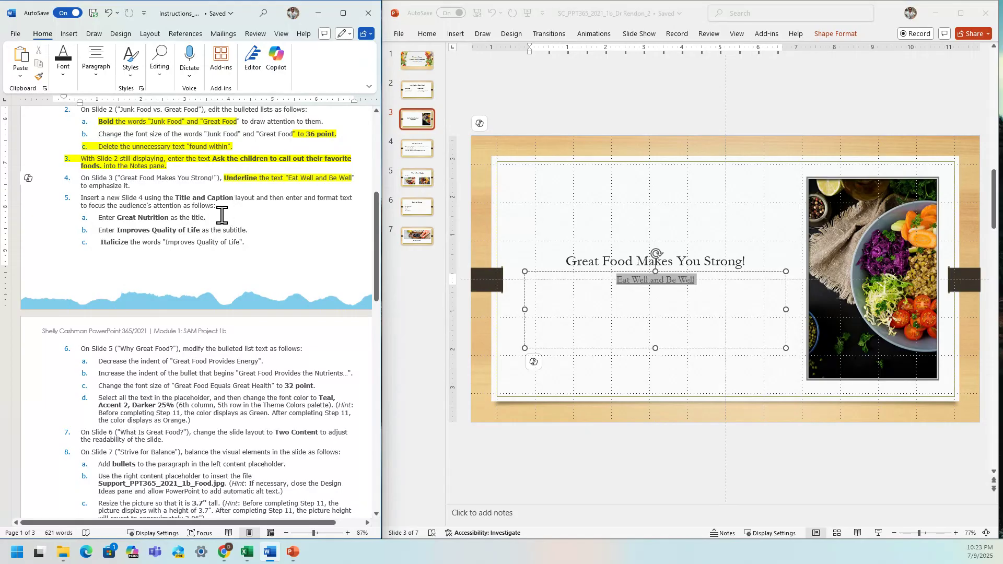
{"action": "left_click_drag", "start_coordinate": [99, 219], "coordinate": [208, 220]}
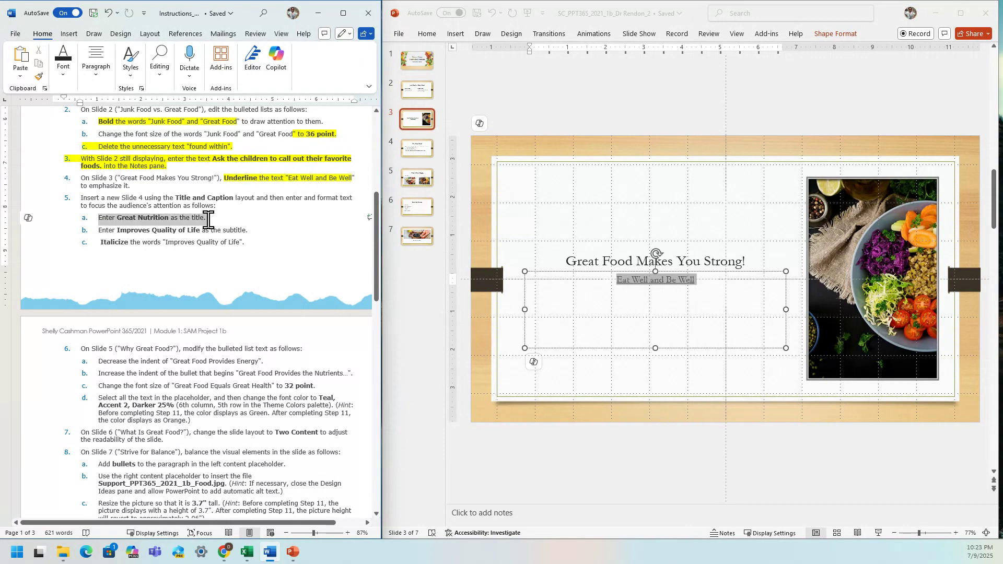
{"action": "left_click_drag", "start_coordinate": [209, 221], "coordinate": [254, 227]}
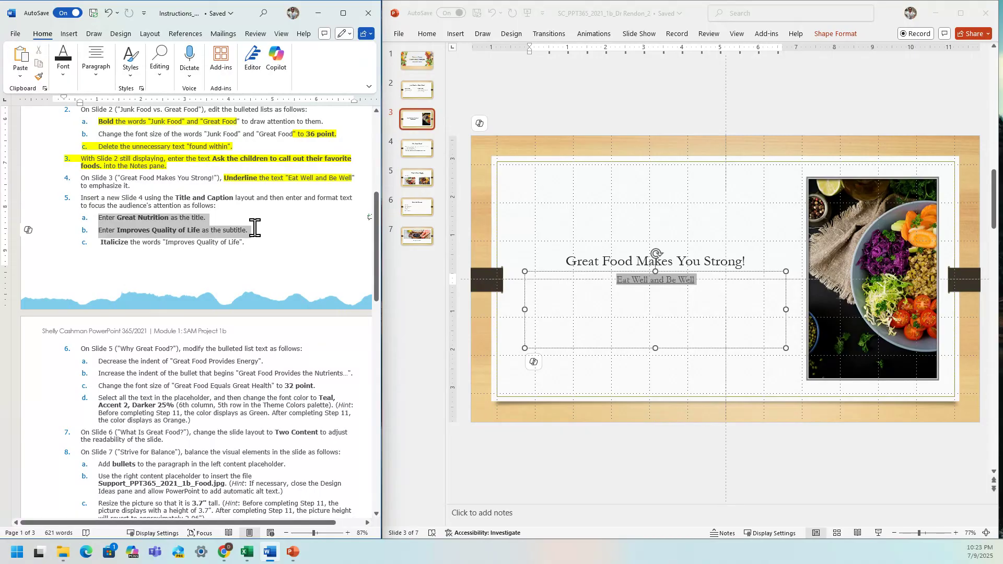
{"action": "left_click_drag", "start_coordinate": [255, 228], "coordinate": [256, 242]}
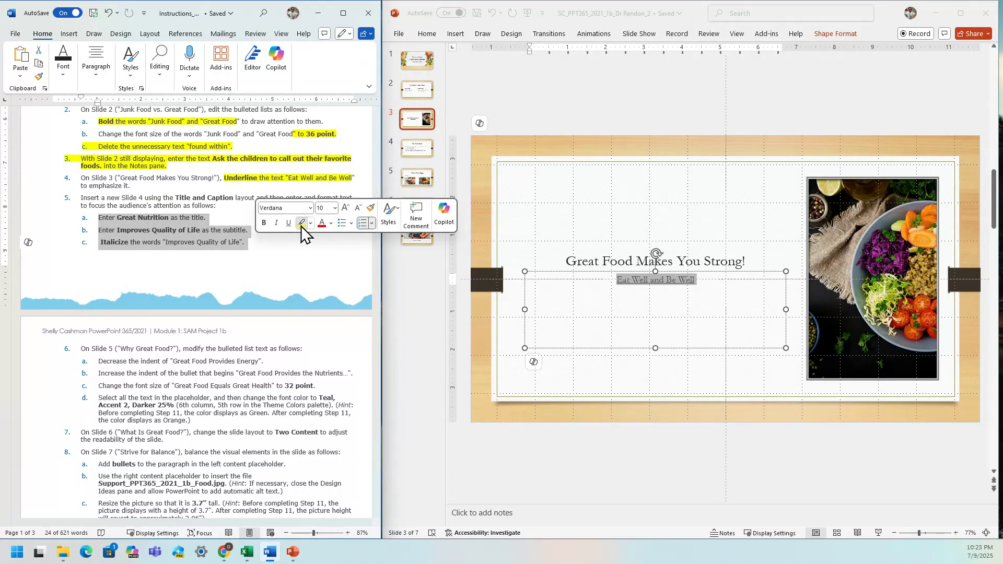
{"action": "left_click", "coordinate": [302, 223]}
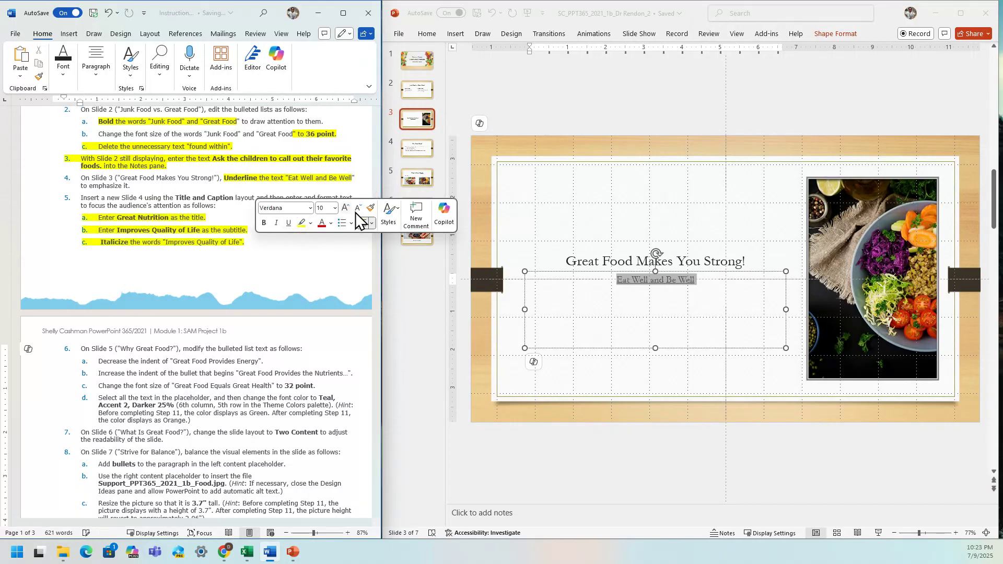
{"action": "left_click", "coordinate": [415, 140]}
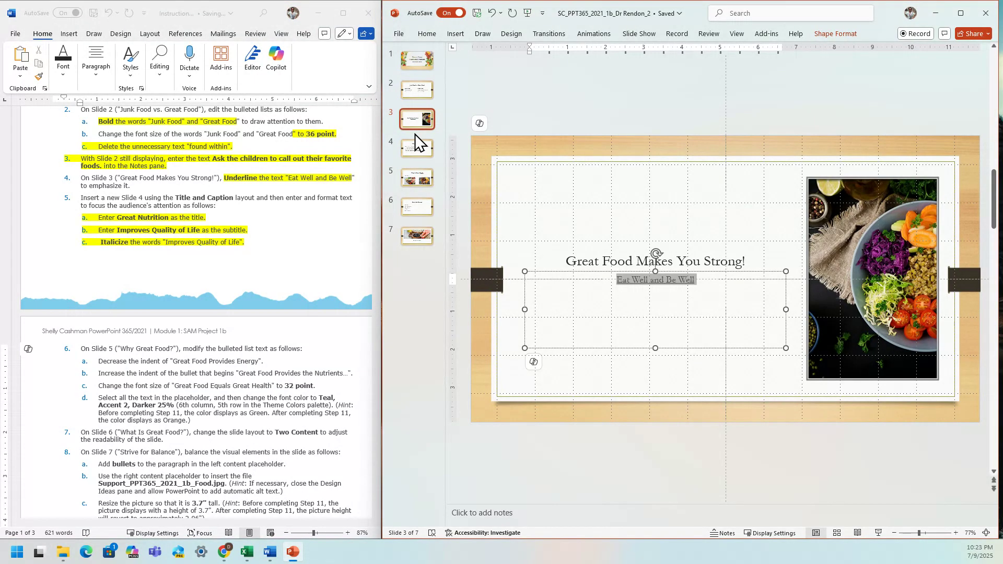
{"action": "left_click", "coordinate": [414, 134]}
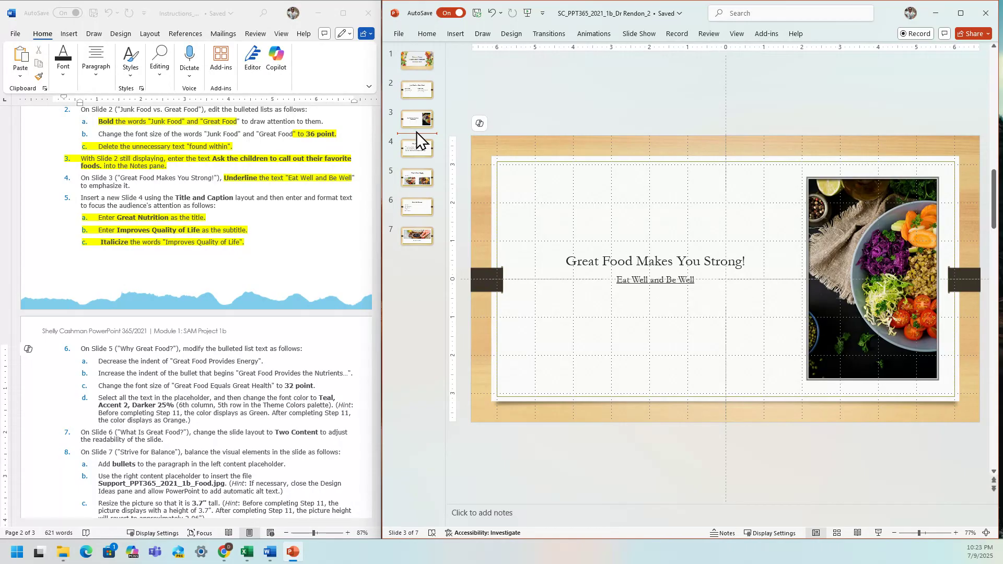
Insert a new Title and Caption slide after slide 3.
{"action": "left_click", "coordinate": [456, 34]}
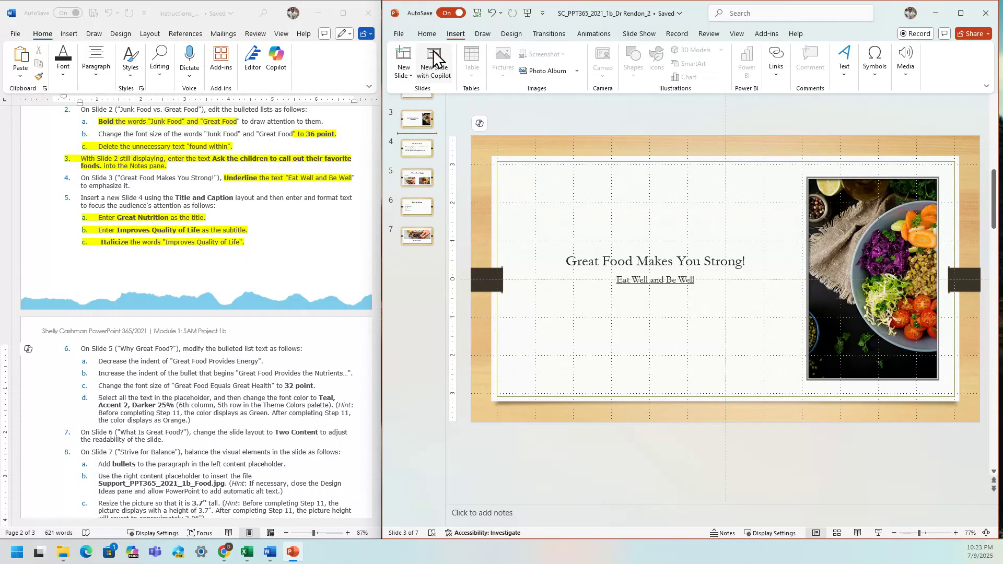
{"action": "left_click", "coordinate": [410, 75]}
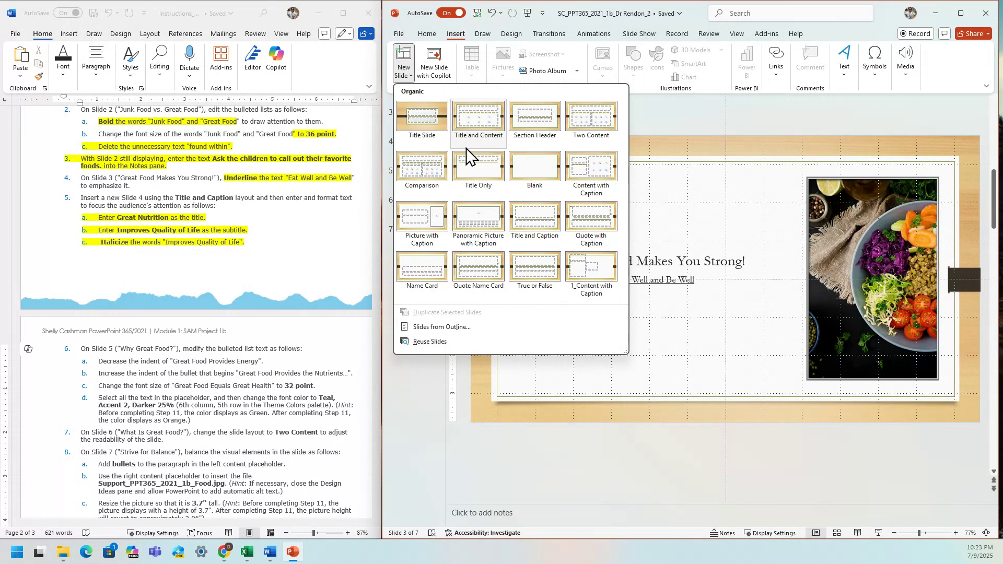
{"action": "left_click", "coordinate": [535, 214]}
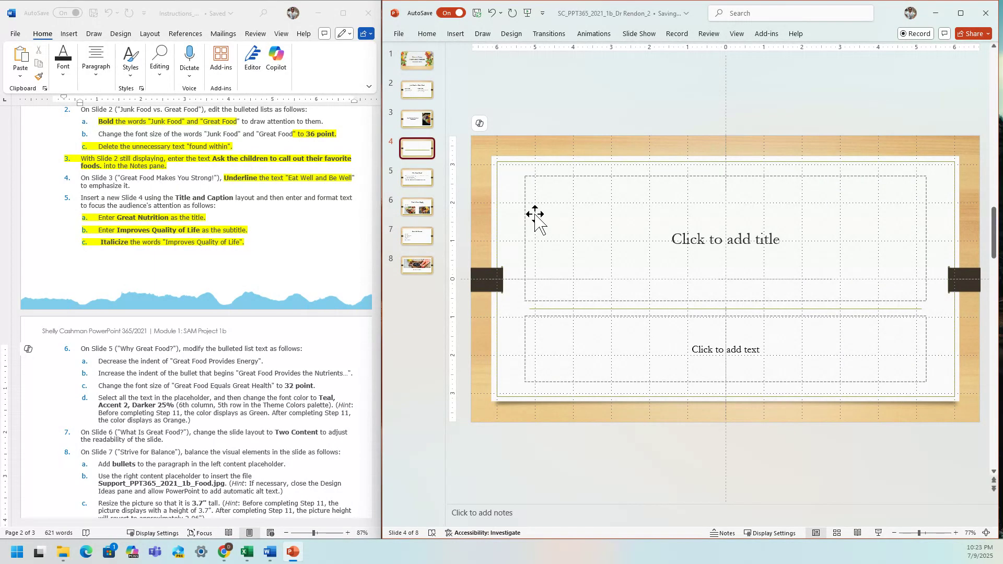
Enter the title "Great Nutrition" and subtitle "Improves Quality of Life" on slide 4.
{"action": "left_click", "coordinate": [675, 245]}
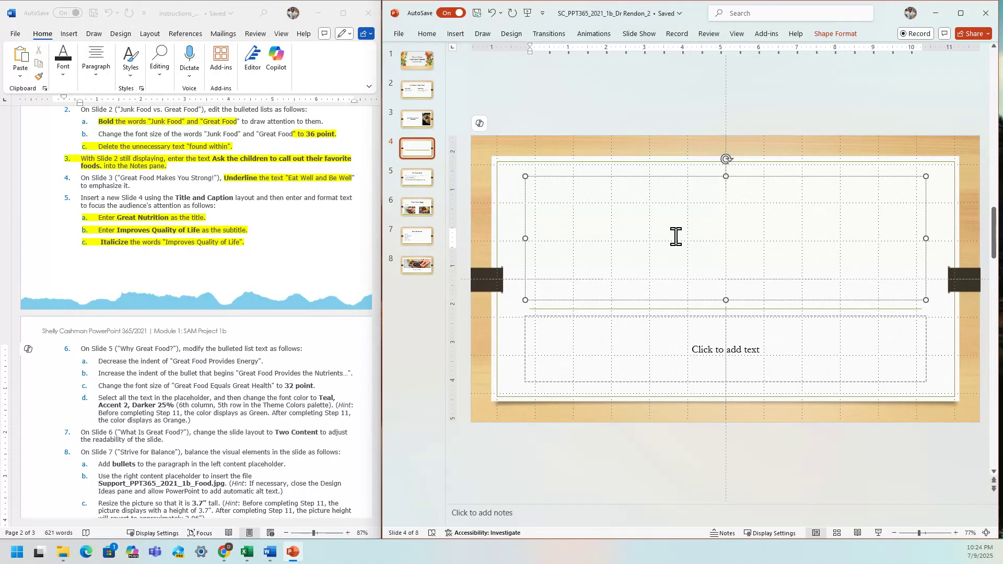
{"action": "type", "text": "Great N"}
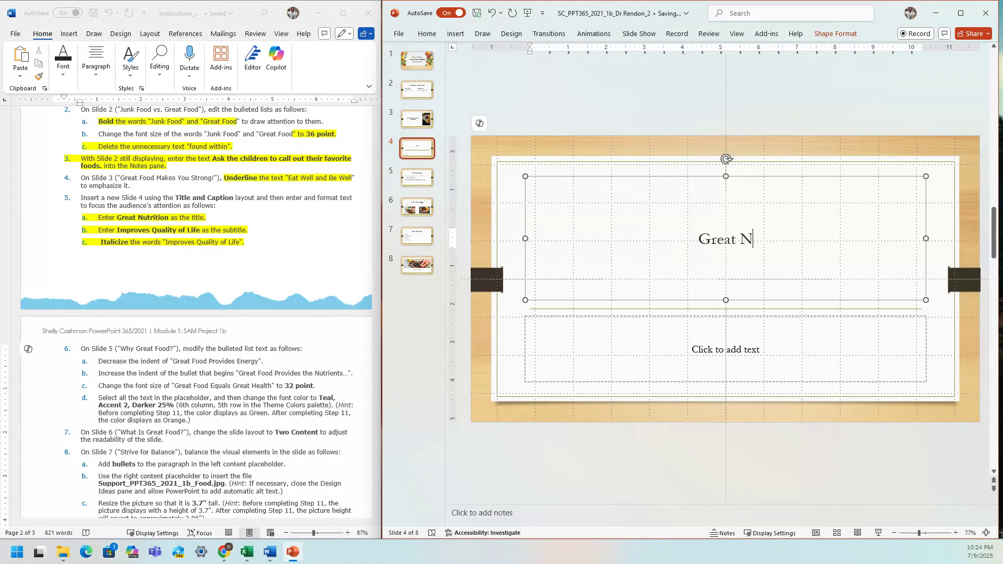
{"action": "type", "text": "ut"}
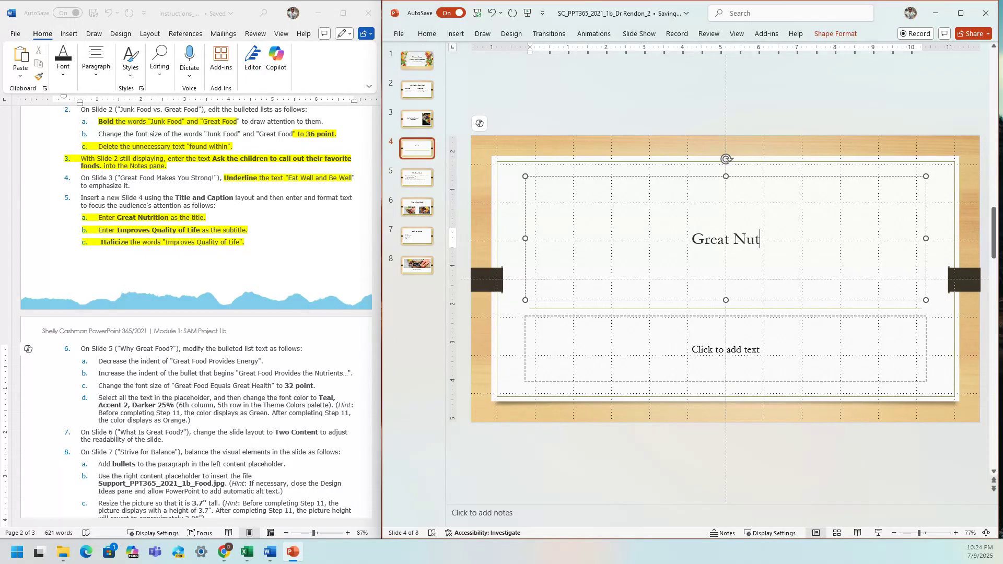
{"action": "type", "text": "rition"}
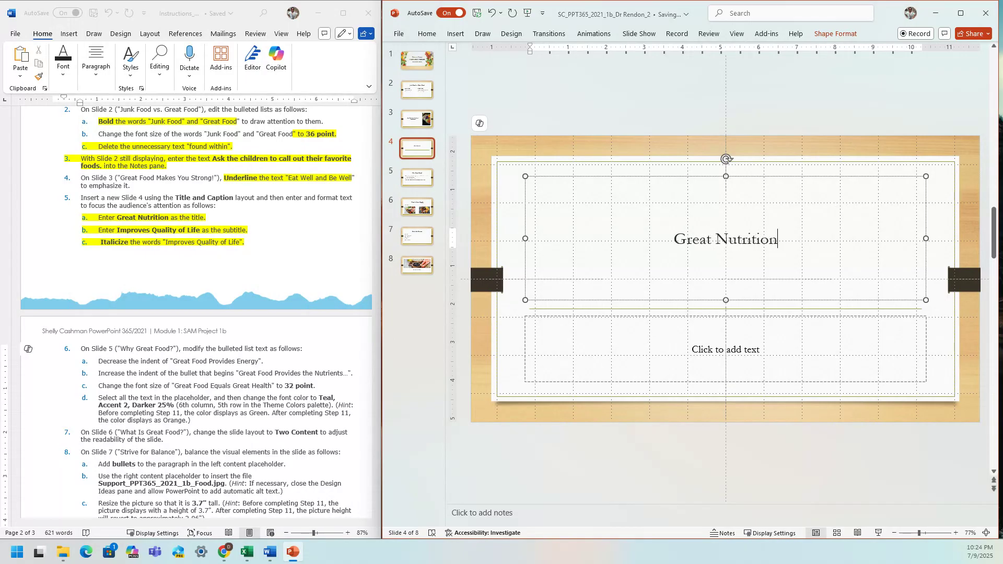
{"action": "left_click", "coordinate": [700, 349]}
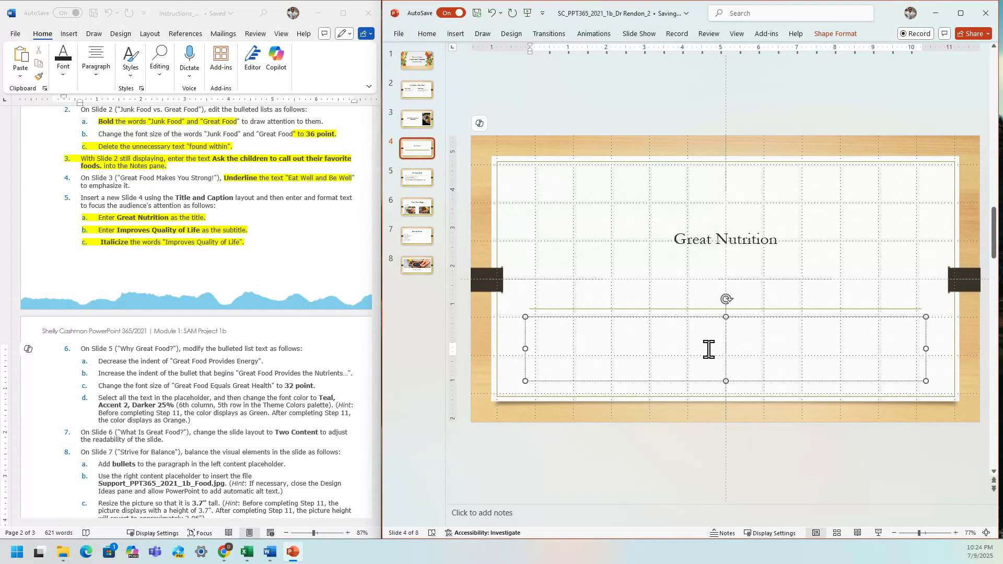
{"action": "type", "text": "Improves "}
{"action": "type", "text": "Qu"}
{"action": "key", "text": "BackSpace"}
{"action": "type", "text": "a"}
{"action": "key", "text": "BackSpace"}
{"action": "type", "text": "uality"}
{"action": "type", "text": " of Life"}
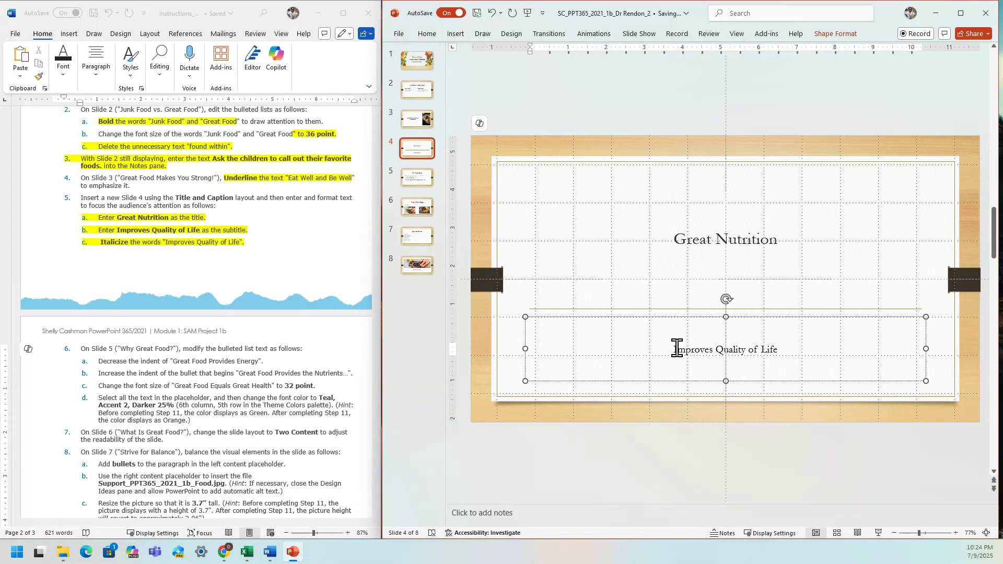
Italicize the subtitle "Improves Quality of Life".
{"action": "left_click_drag", "start_coordinate": [673, 347], "coordinate": [779, 352]}
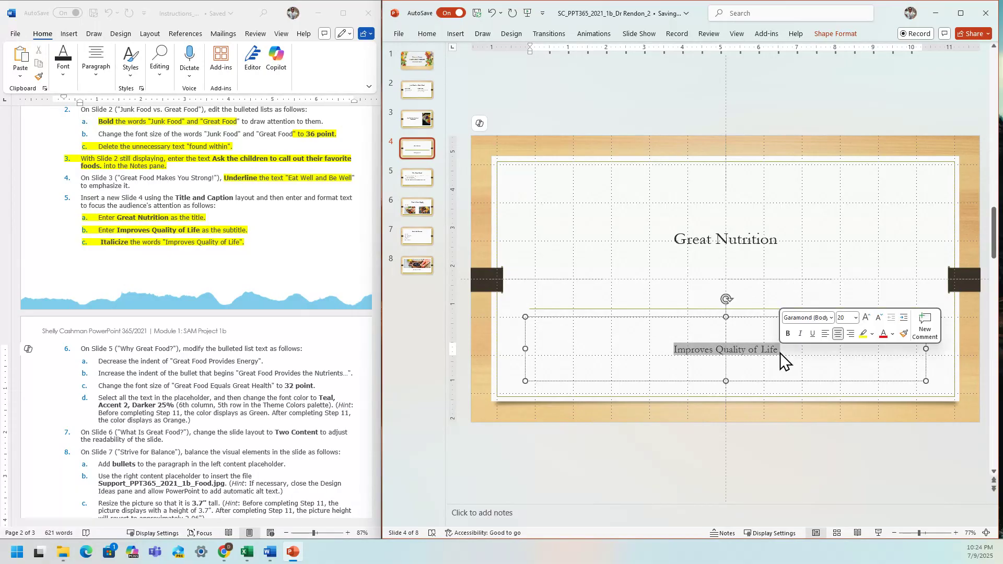
{"action": "left_click", "coordinate": [799, 334]}
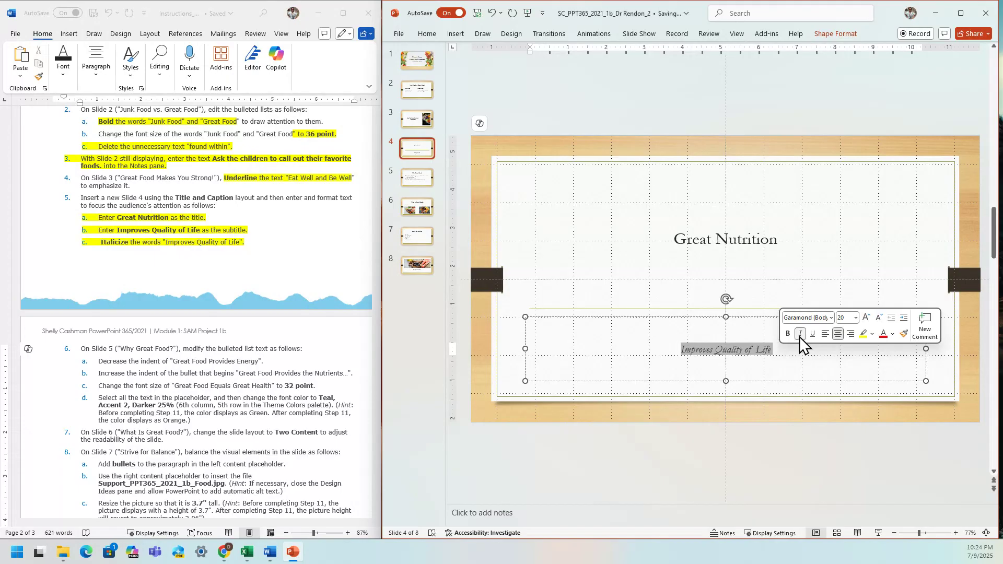
{"action": "left_click", "coordinate": [307, 360]}
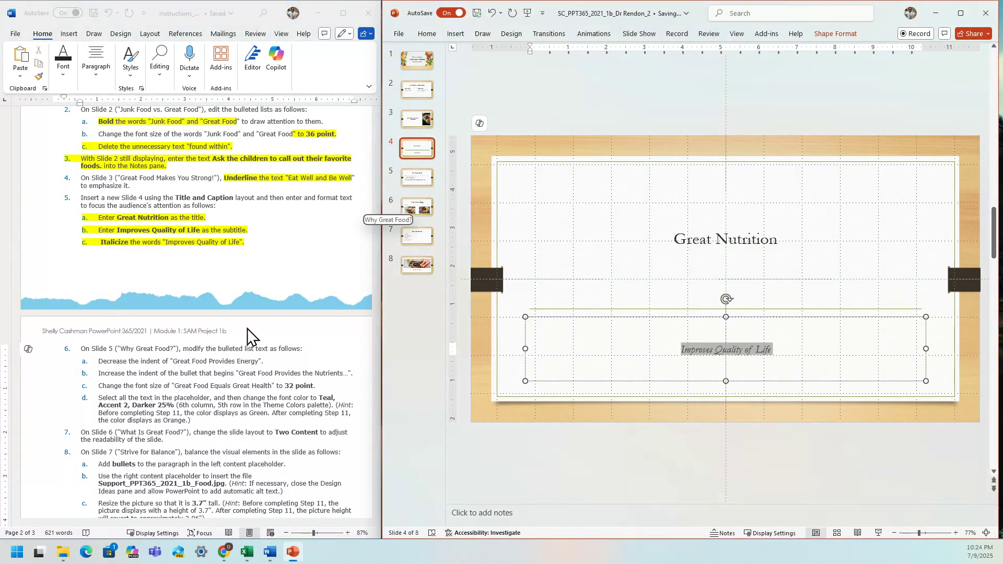
Go to slide 5, Why Great Food?
{"action": "left_click_drag", "start_coordinate": [375, 281], "coordinate": [369, 320]}
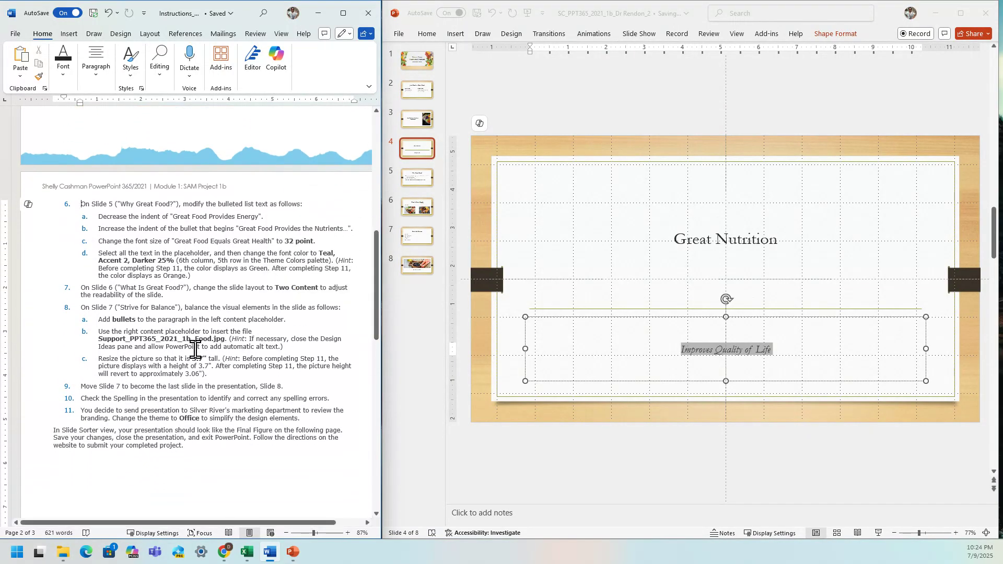
{"action": "left_click", "coordinate": [137, 238]}
{"action": "left_click", "coordinate": [400, 209]}
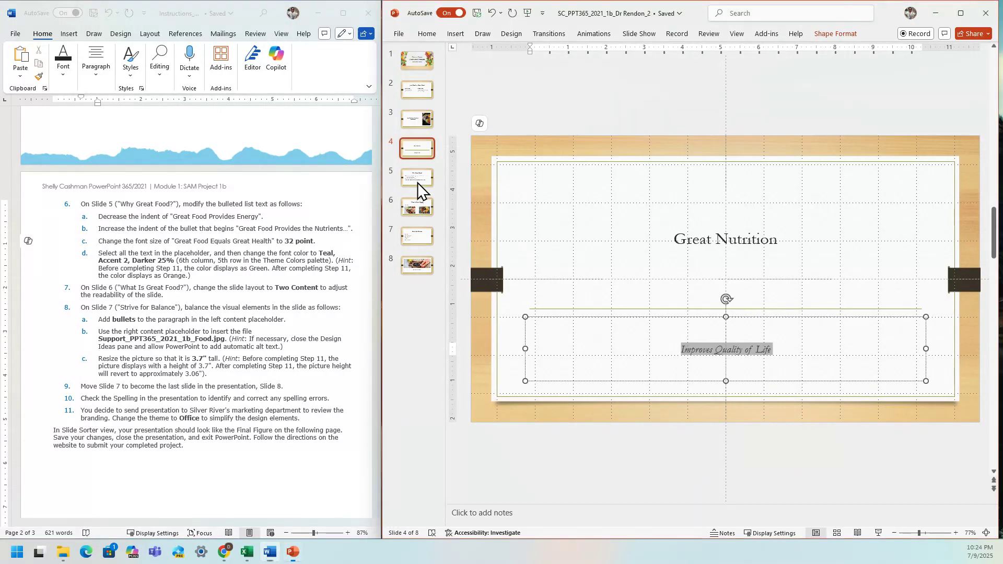
{"action": "left_click", "coordinate": [418, 183]}
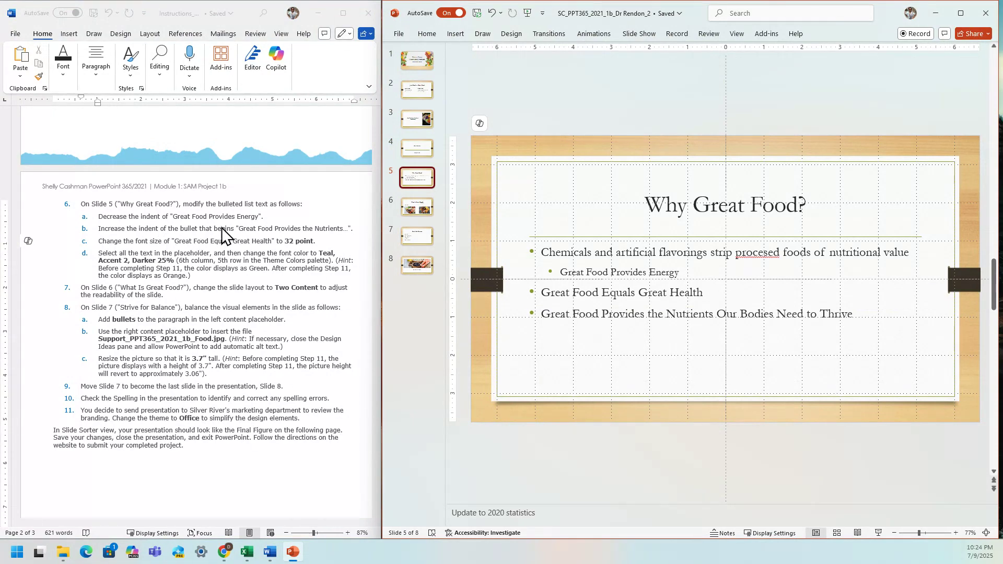
Highlight step 6a yellow in the Word instructions.
{"action": "left_click", "coordinate": [140, 239]}
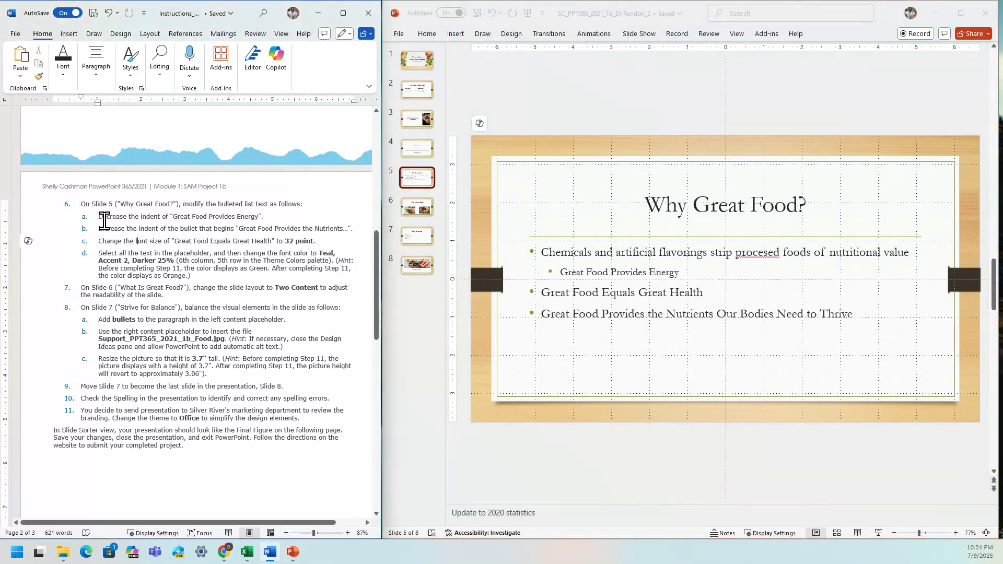
{"action": "left_click_drag", "start_coordinate": [98, 218], "coordinate": [267, 220]}
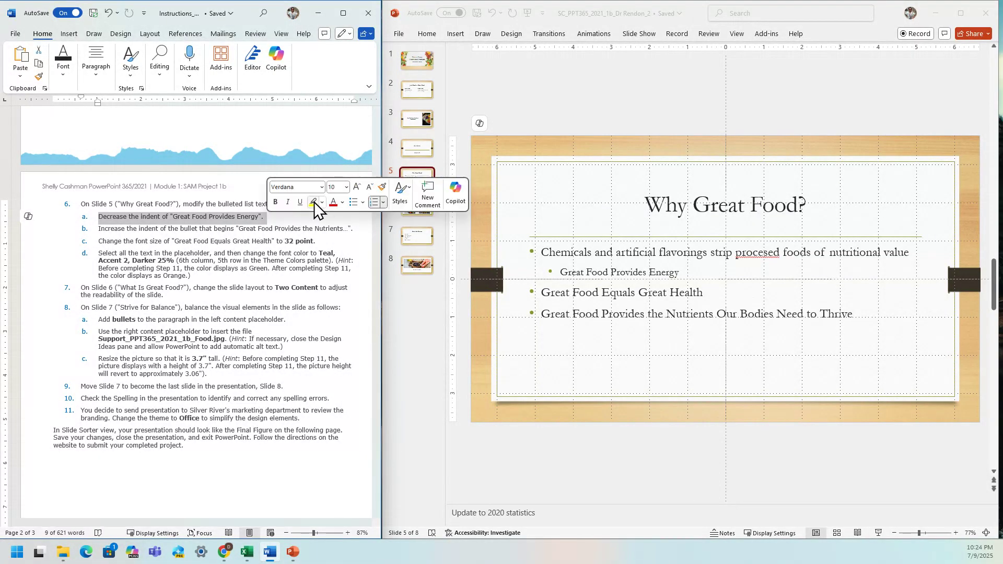
{"action": "left_click", "coordinate": [313, 202]}
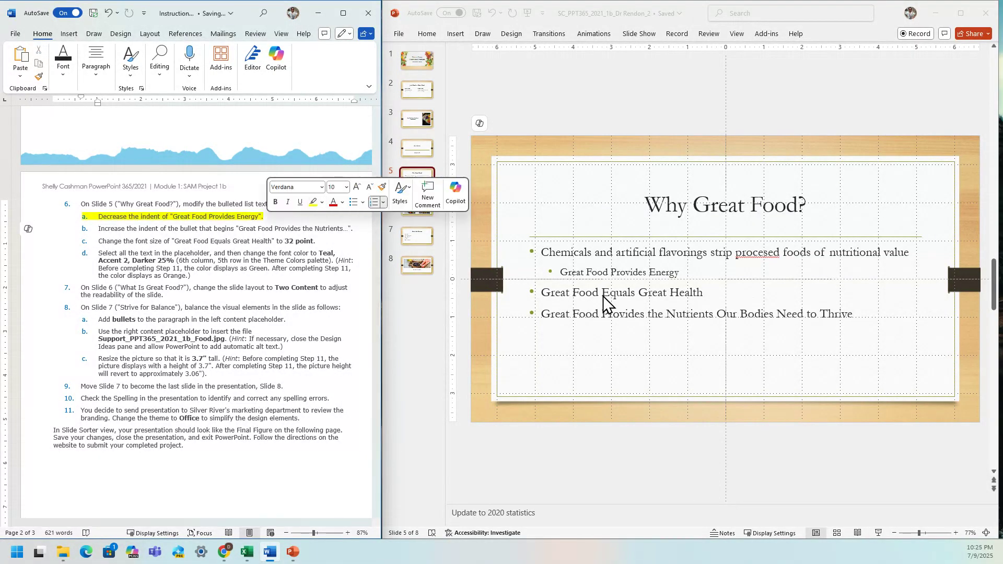
Decrease the list level of the Great Food Provides Energy bullet.
{"action": "left_click", "coordinate": [564, 275]}
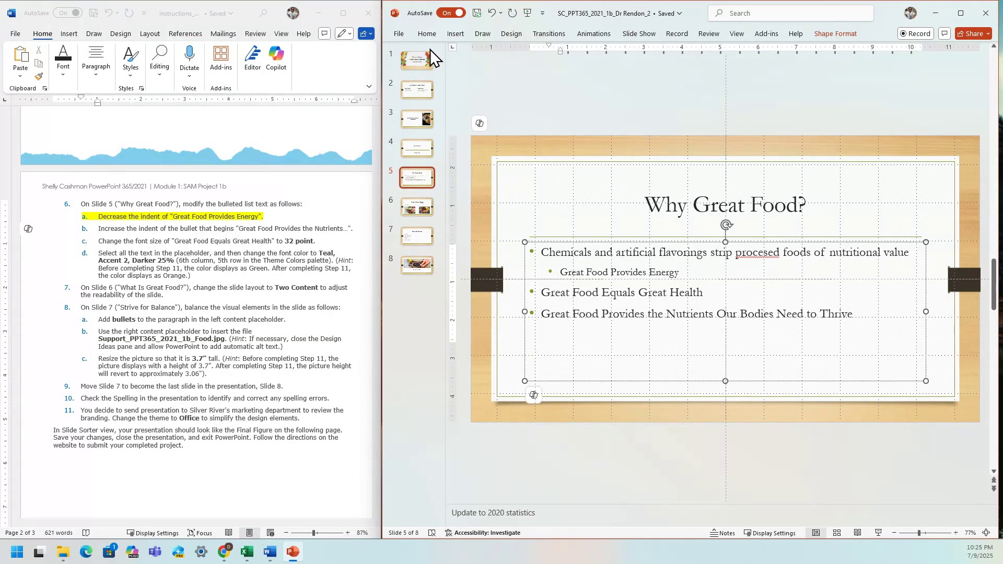
{"action": "left_click", "coordinate": [427, 34]}
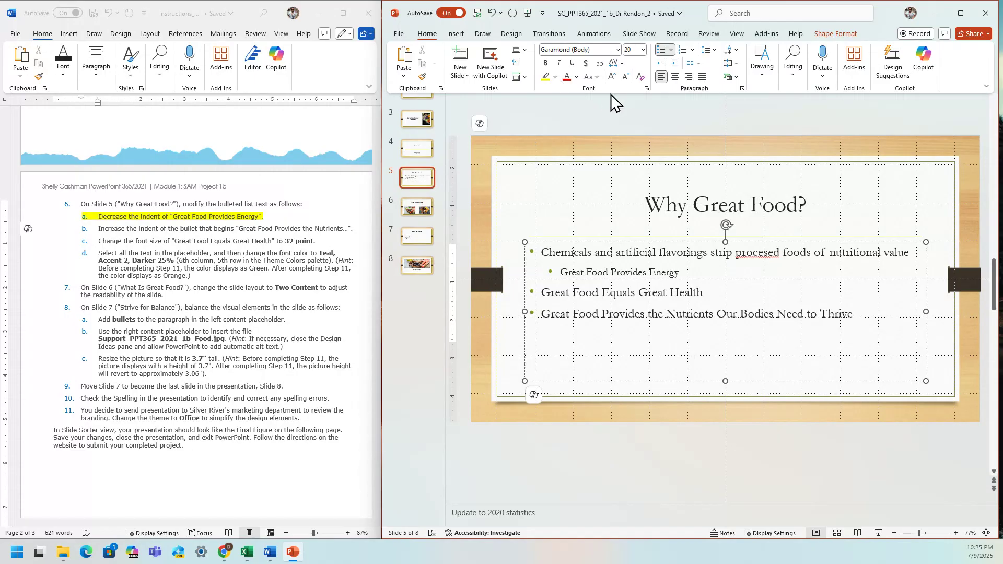
{"action": "left_click", "coordinate": [661, 64]}
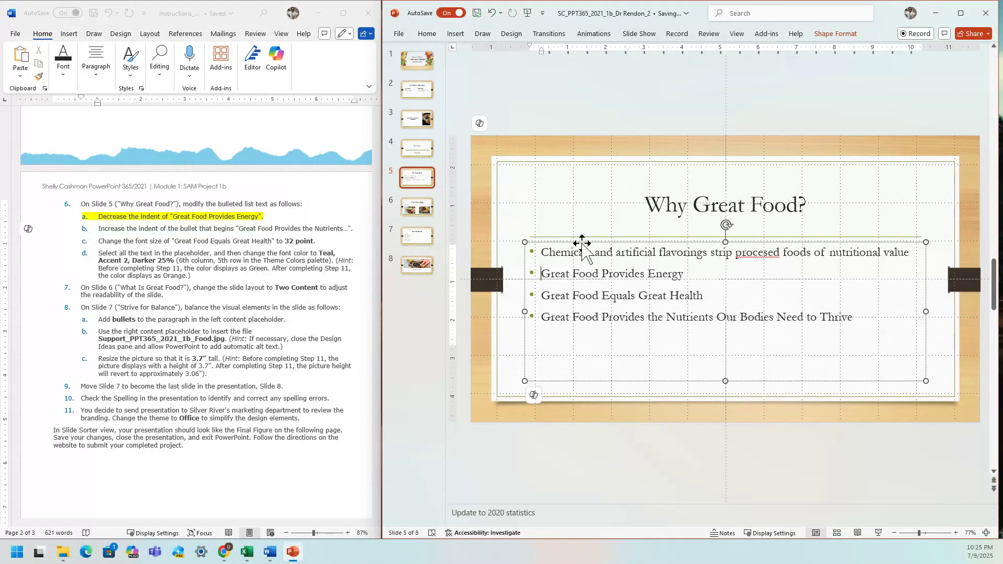
{"action": "left_click", "coordinate": [147, 259]}
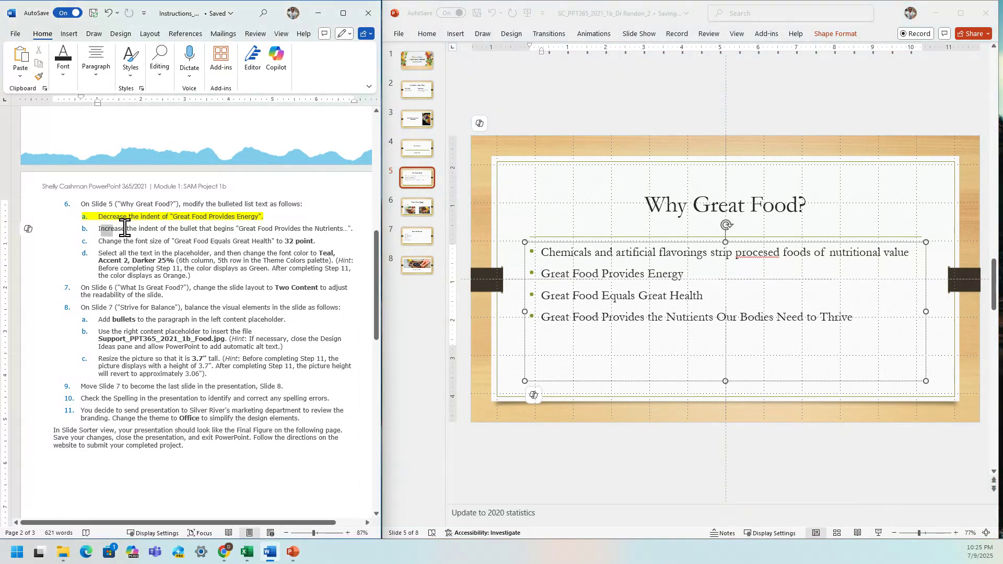
Highlight step 6b yellow in the Word instructions.
{"action": "left_click_drag", "start_coordinate": [99, 230], "coordinate": [168, 229]}
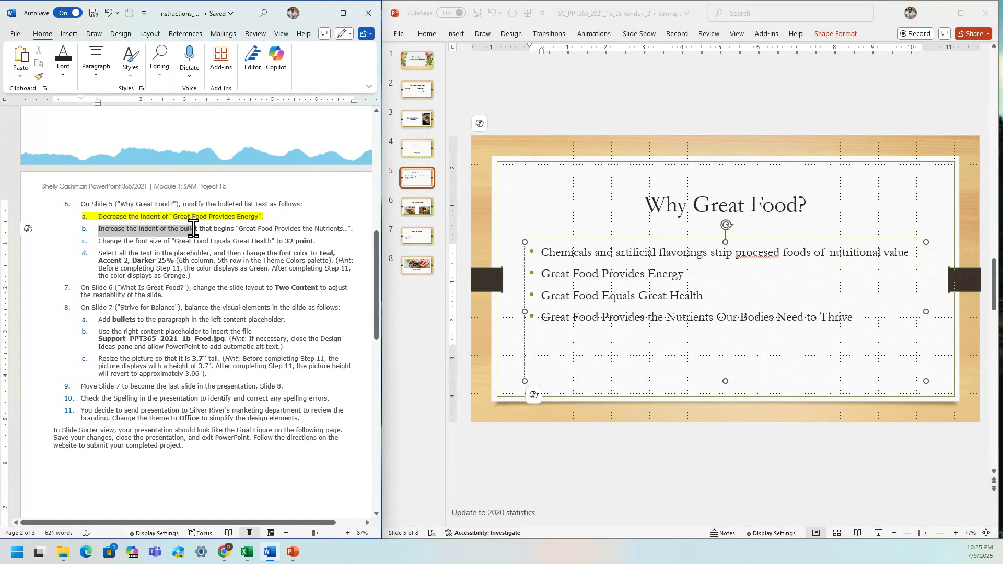
{"action": "left_click_drag", "start_coordinate": [169, 230], "coordinate": [343, 232]}
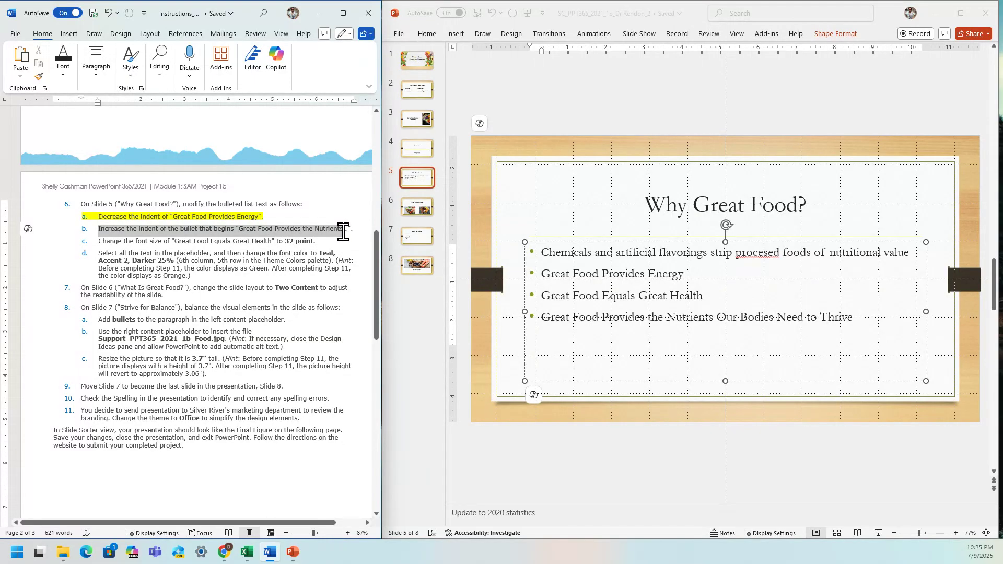
{"action": "left_click_drag", "start_coordinate": [343, 232], "coordinate": [344, 234]}
{"action": "right_click", "coordinate": [325, 230]}
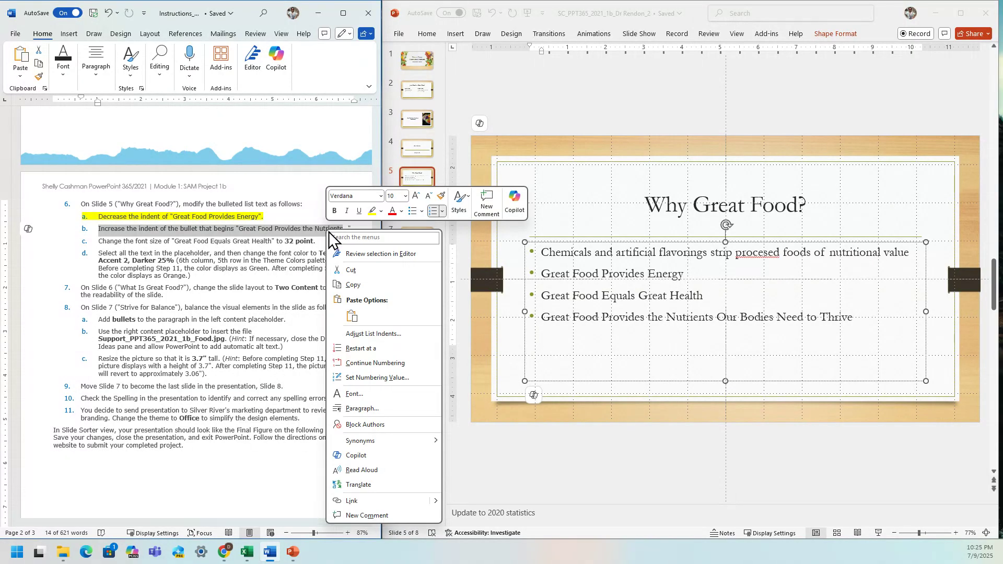
{"action": "key", "text": "Escape"}
{"action": "left_click", "coordinate": [372, 211]}
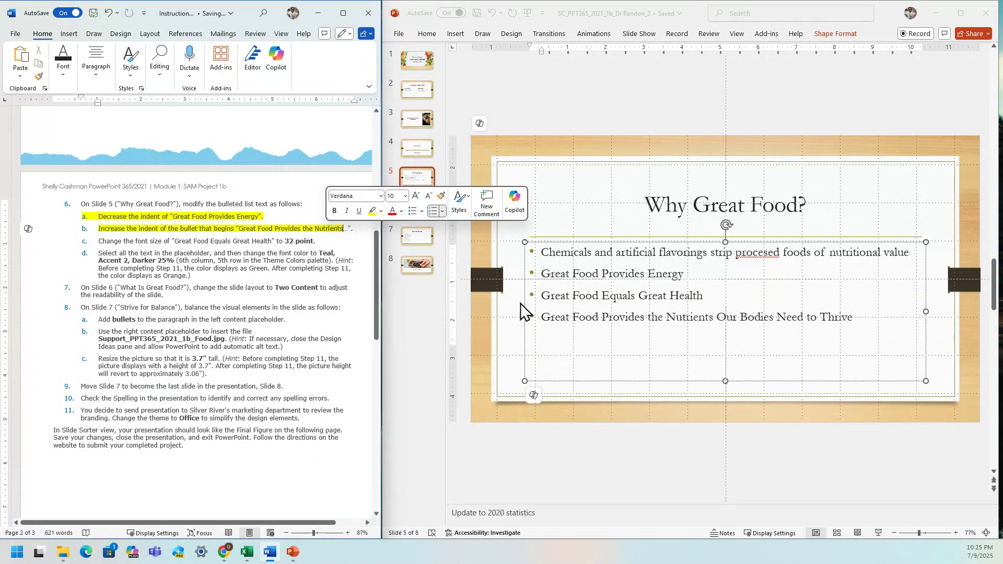
Increase the list level of the Great Food Provides the Nutrients bullet.
{"action": "left_click", "coordinate": [569, 318]}
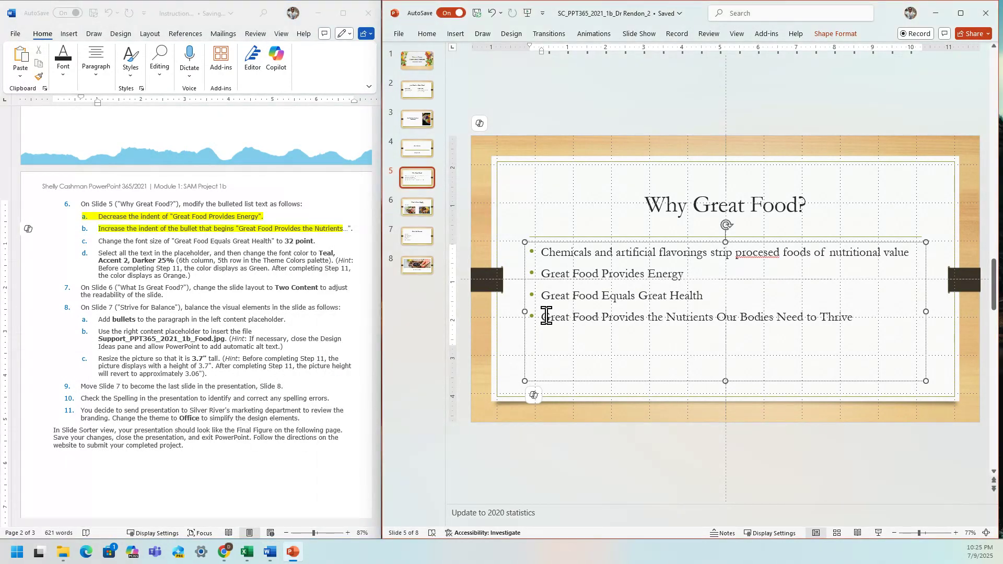
{"action": "left_click", "coordinate": [544, 317]}
{"action": "left_click", "coordinate": [429, 35]}
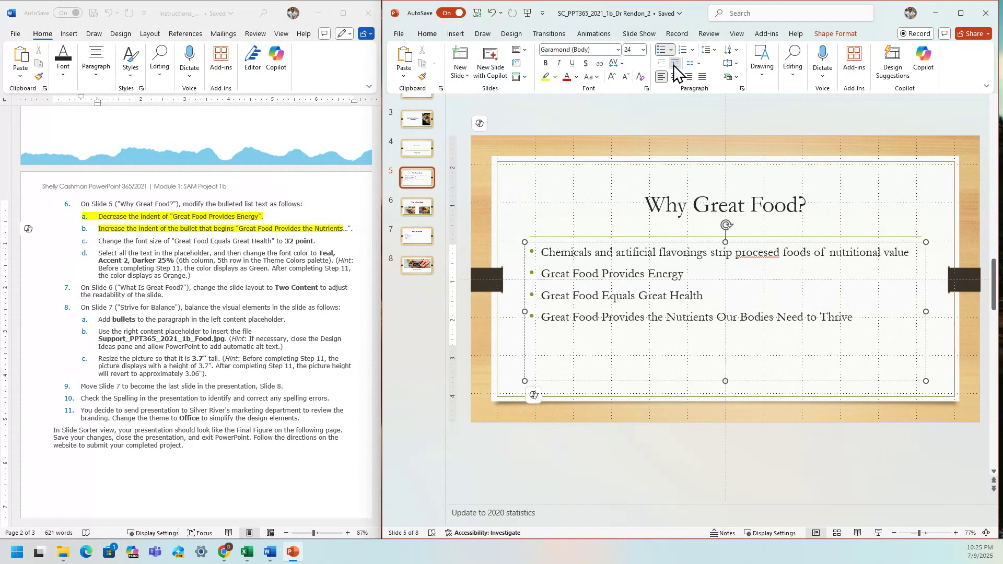
{"action": "left_click", "coordinate": [673, 65]}
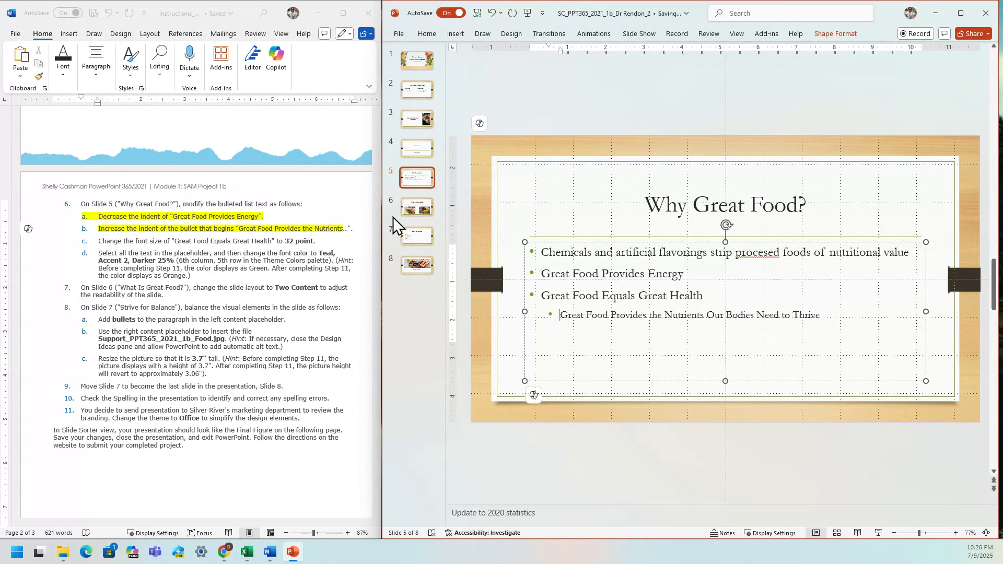
Highlight instruction step 6c in yellow in the Word document.
{"action": "left_click", "coordinate": [266, 240]}
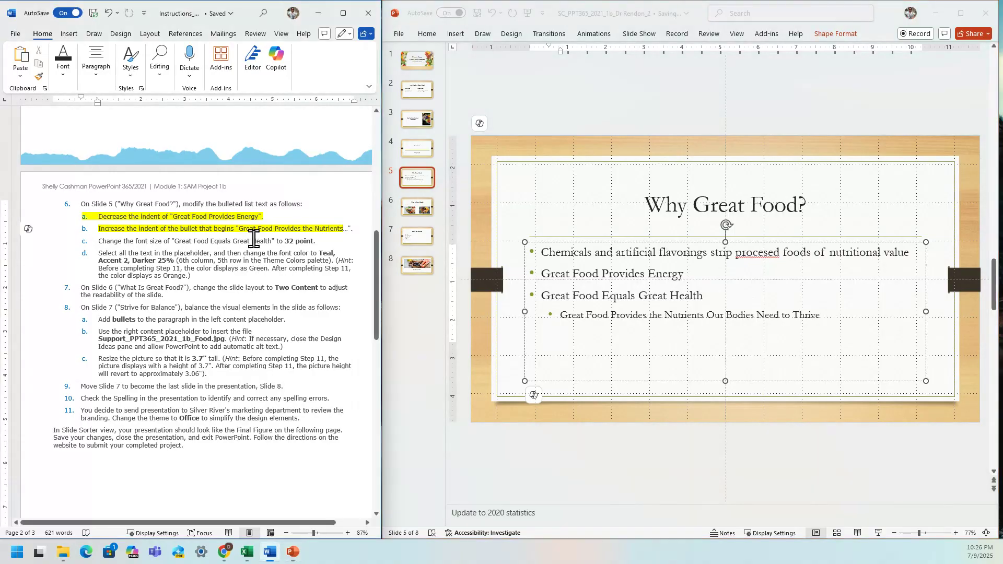
{"action": "left_click_drag", "start_coordinate": [98, 241], "coordinate": [233, 245]}
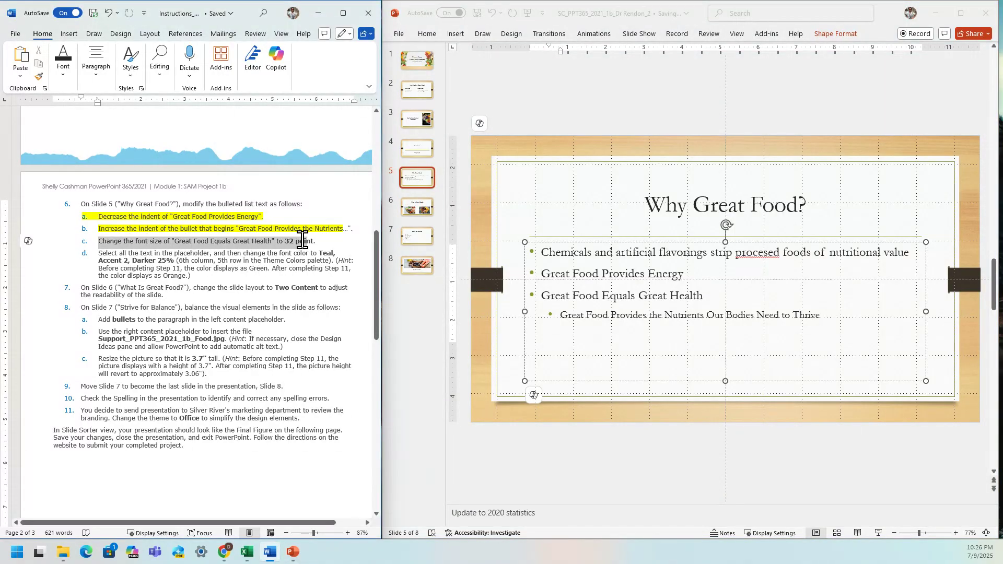
{"action": "left_click_drag", "start_coordinate": [233, 245], "coordinate": [317, 241]}
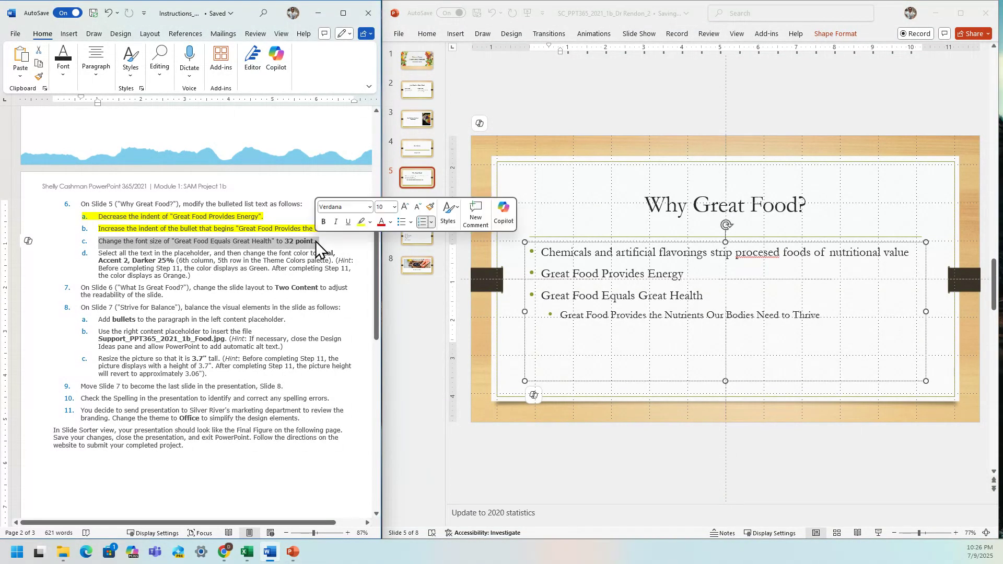
{"action": "left_click", "coordinate": [361, 222]}
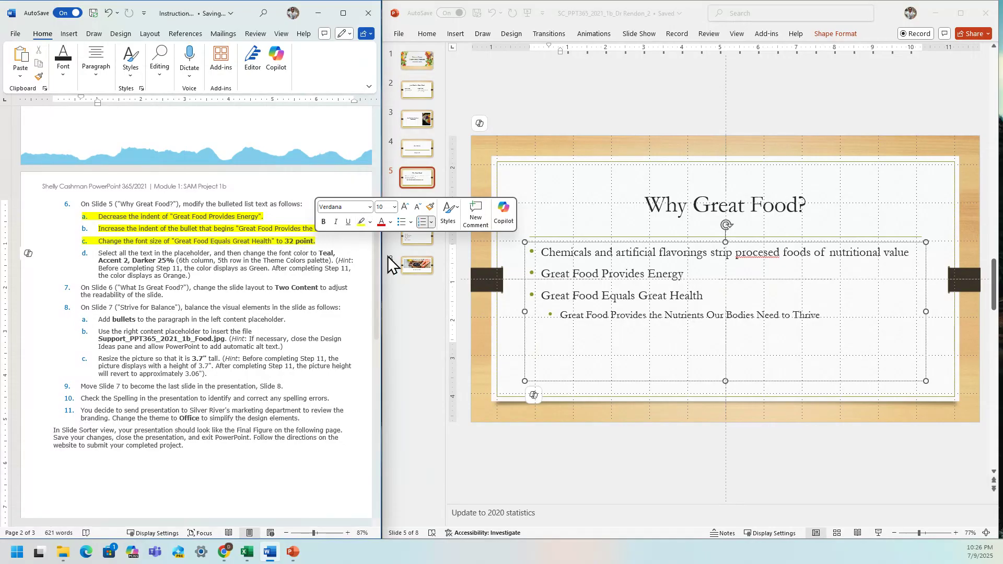
Set slide 5's 'Great Food Equals Great Health' bullet to 32 point.
{"action": "left_click", "coordinate": [572, 297]}
{"action": "left_click_drag", "start_coordinate": [543, 295], "coordinate": [705, 299]}
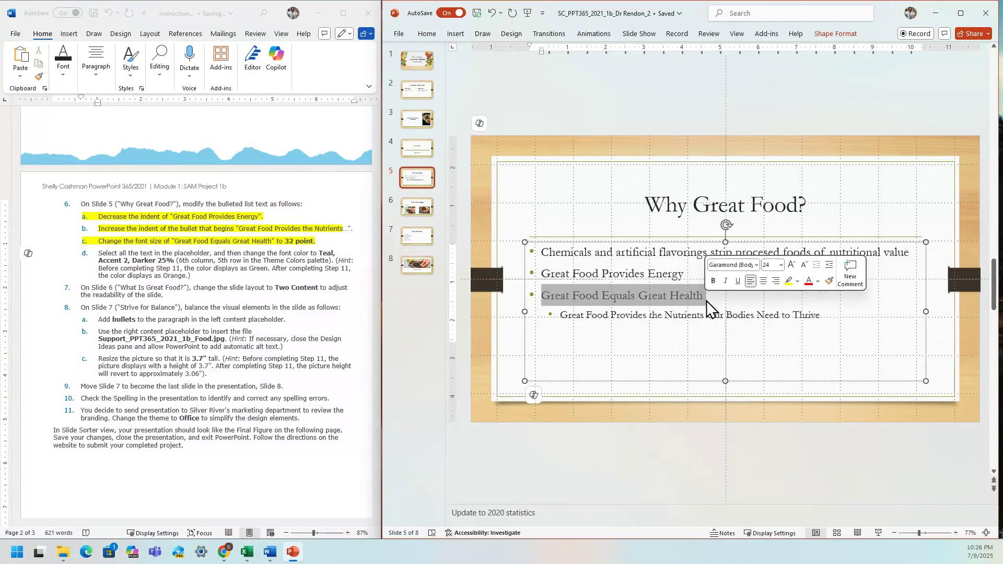
{"action": "left_click", "coordinate": [781, 266]}
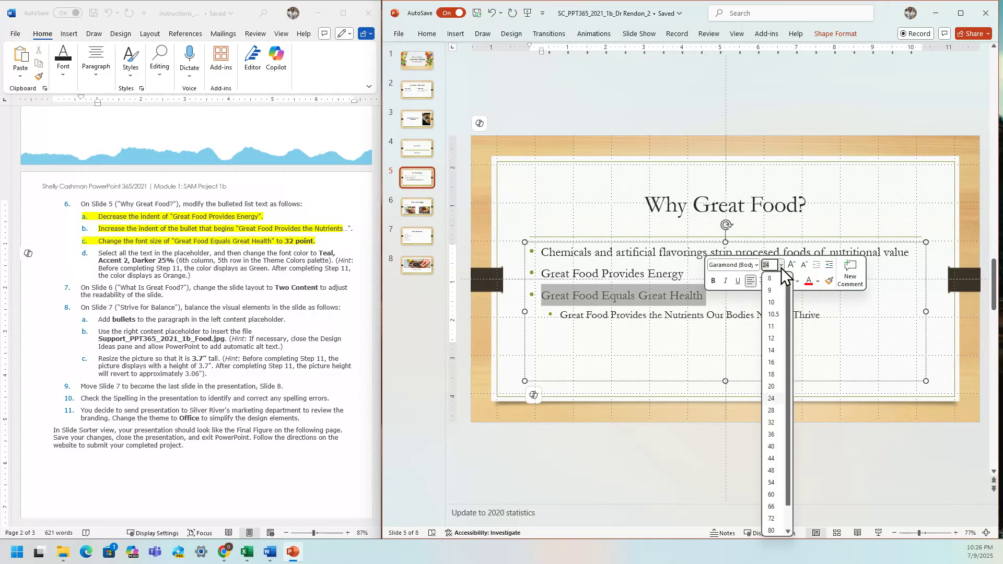
{"action": "left_click", "coordinate": [773, 421]}
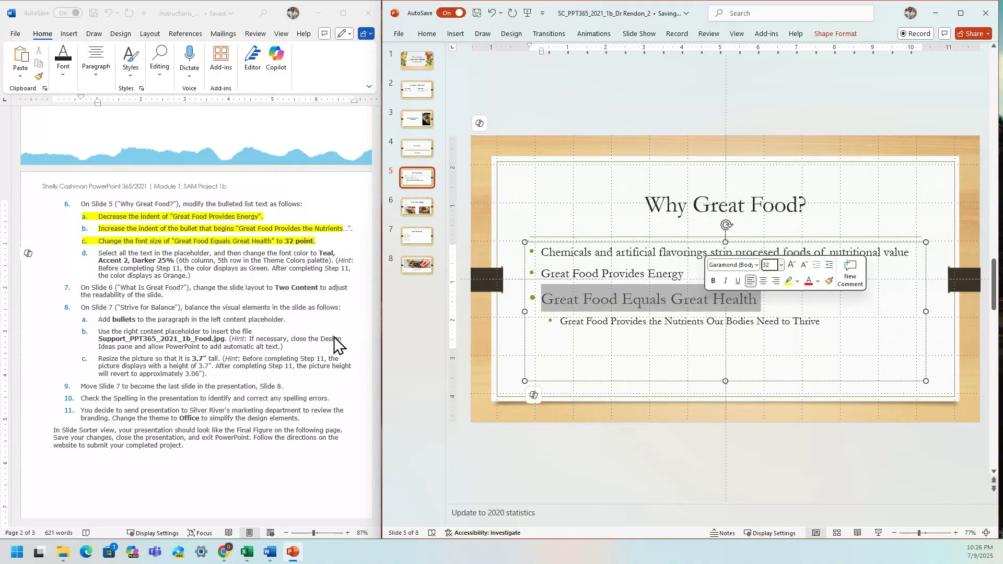
Highlight step 6d, the teal font-colour step, yellow, then select slide 5's bullet text.
{"action": "key", "text": "alt+Tab"}
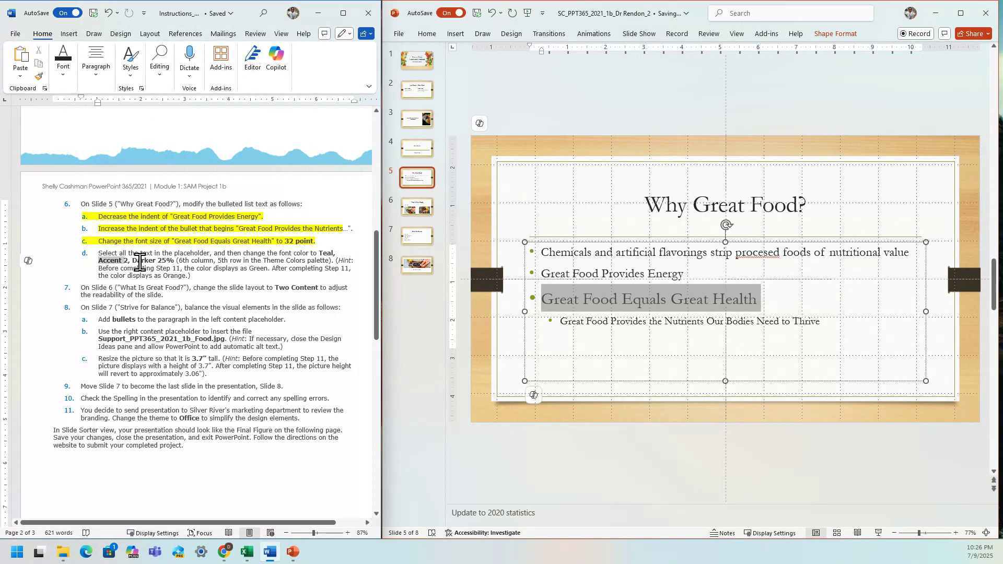
{"action": "left_click_drag", "start_coordinate": [99, 253], "coordinate": [168, 275]}
{"action": "left_click", "coordinate": [167, 275]}
{"action": "left_click_drag", "start_coordinate": [99, 254], "coordinate": [202, 265]}
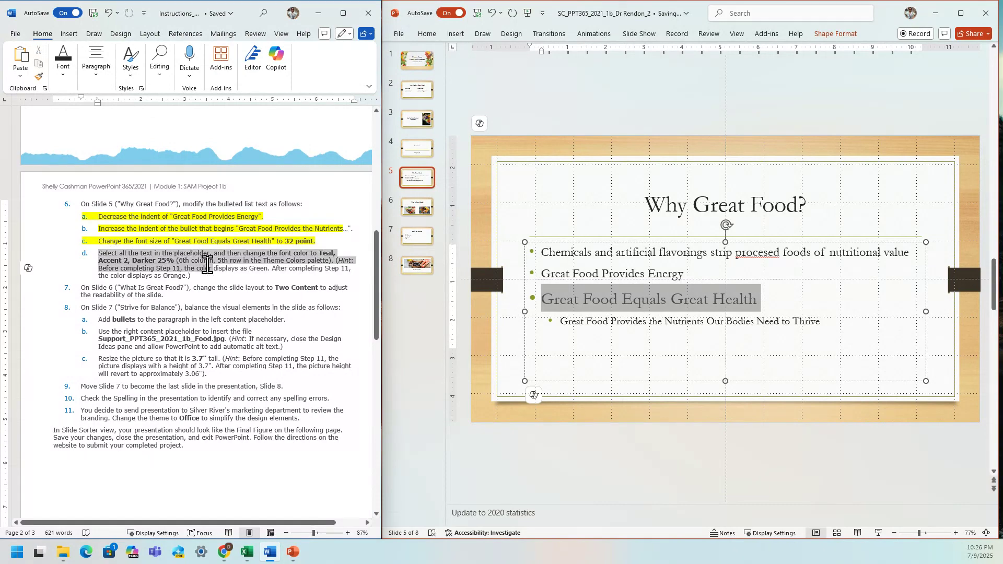
{"action": "left_click_drag", "start_coordinate": [202, 265], "coordinate": [179, 260]}
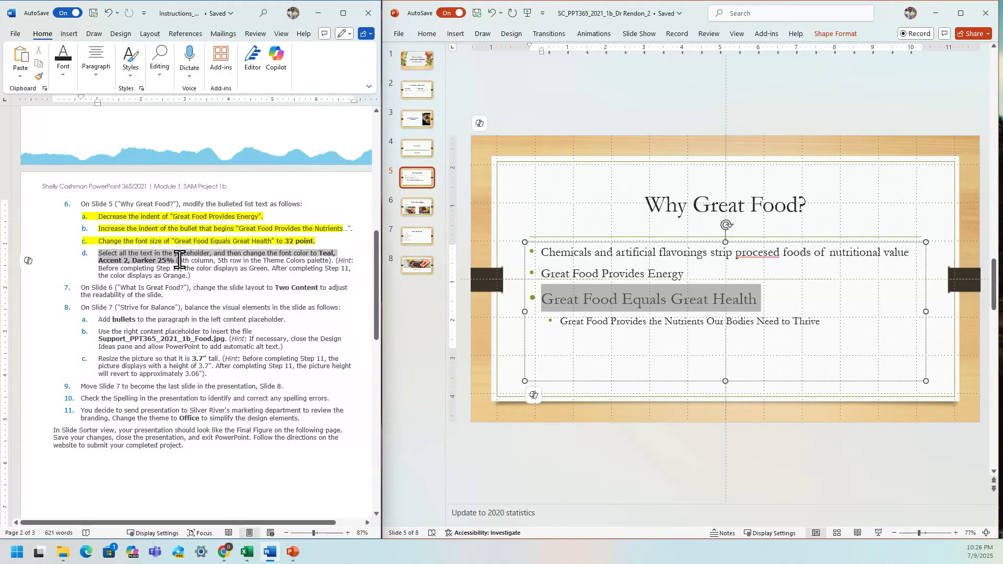
{"action": "left_click_drag", "start_coordinate": [179, 260], "coordinate": [241, 262]}
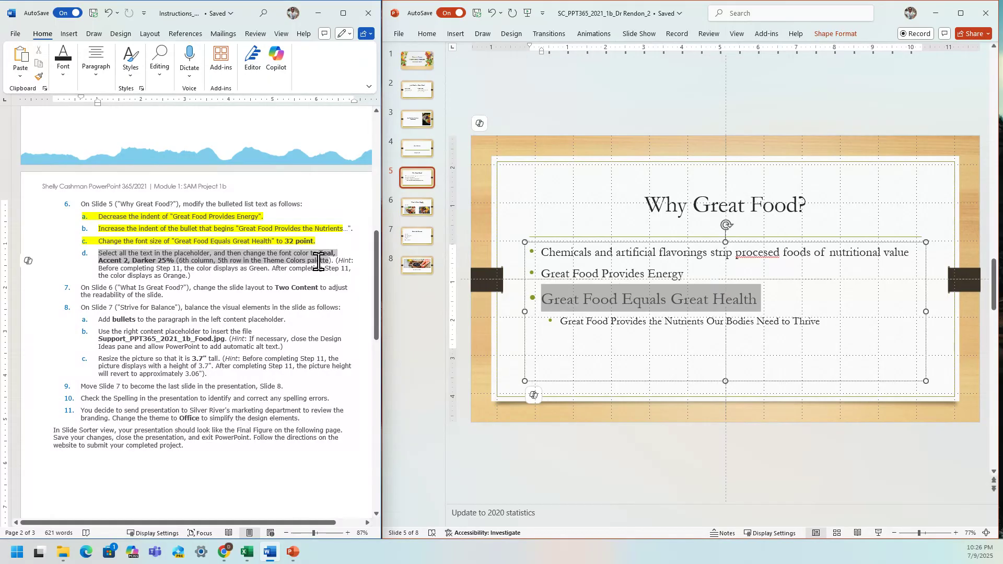
{"action": "left_click_drag", "start_coordinate": [241, 262], "coordinate": [332, 261]}
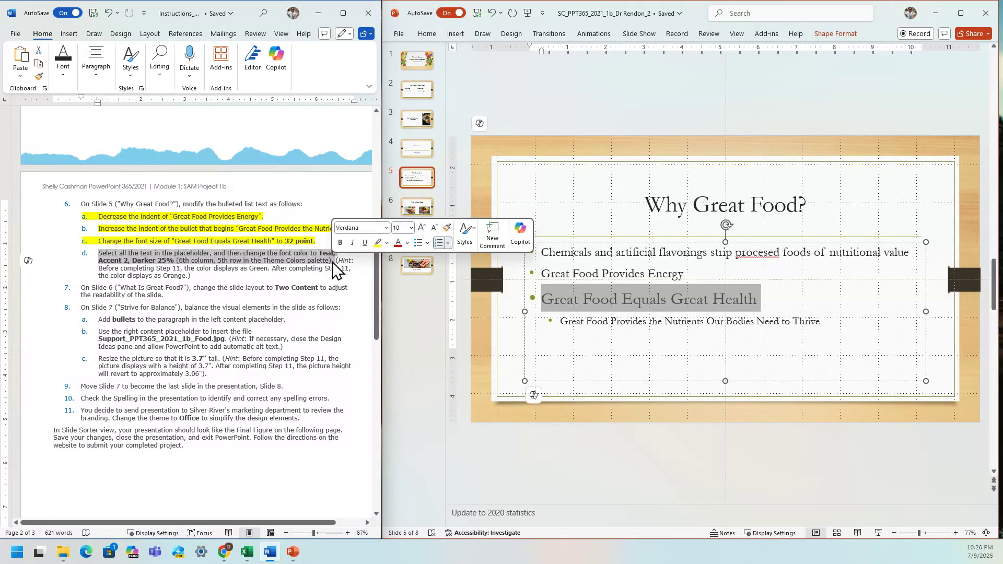
{"action": "left_click", "coordinate": [378, 243]}
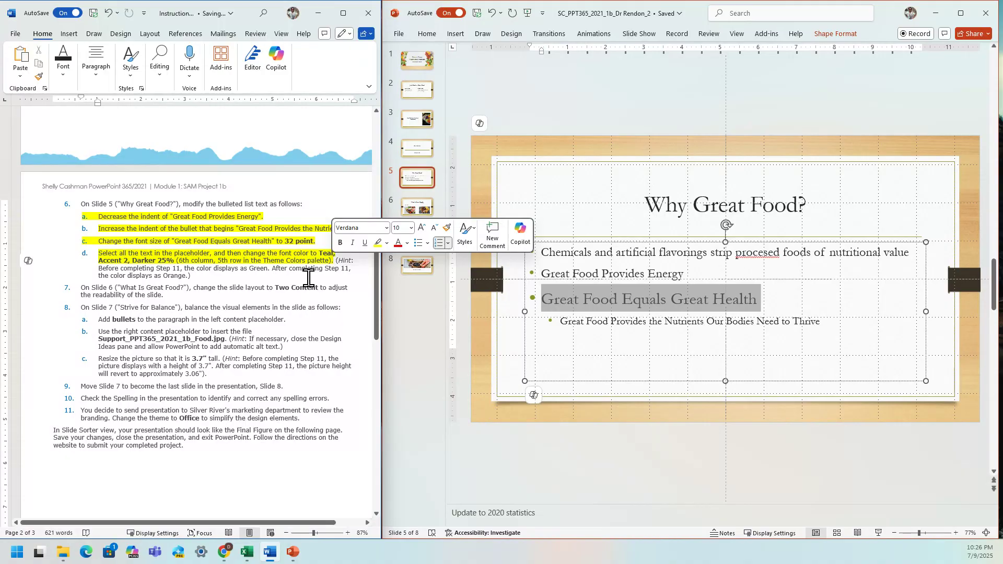
{"action": "left_click", "coordinate": [580, 295]}
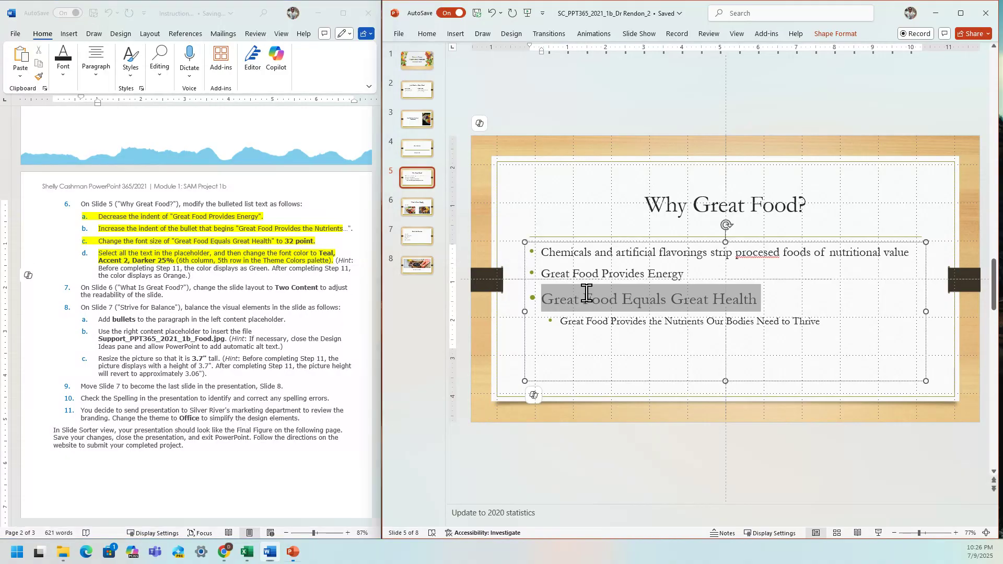
{"action": "left_click_drag", "start_coordinate": [541, 253], "coordinate": [849, 328]}
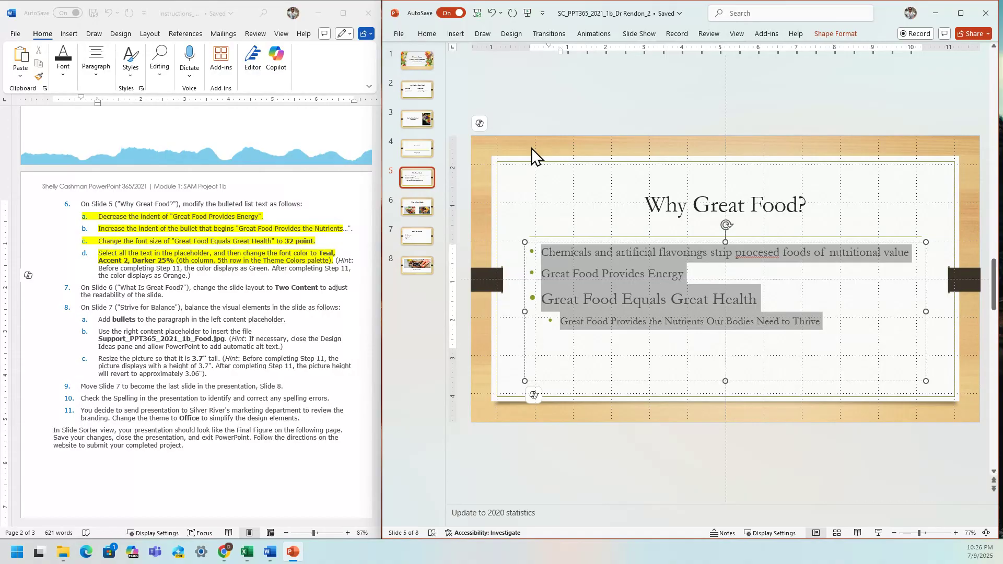
Color all of slide 5's bulleted text Teal, Accent 2, Darker 25%.
{"action": "left_click", "coordinate": [434, 39]}
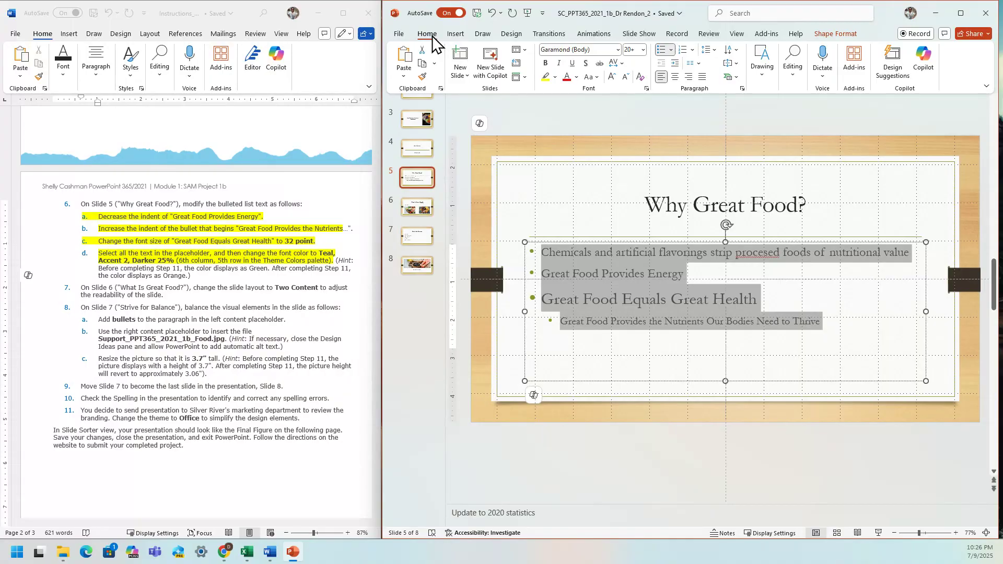
{"action": "left_click", "coordinate": [576, 78]}
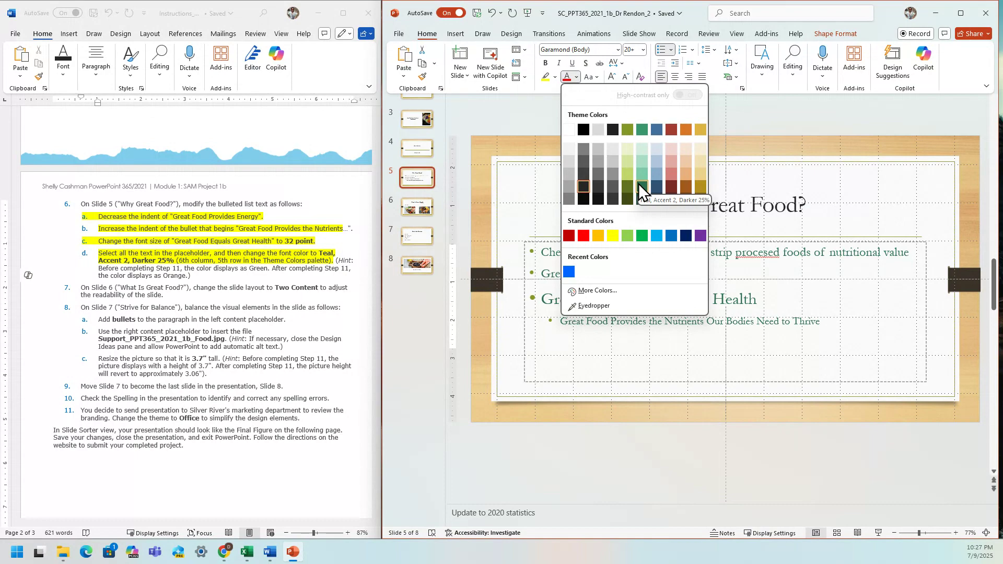
{"action": "left_click", "coordinate": [638, 183]}
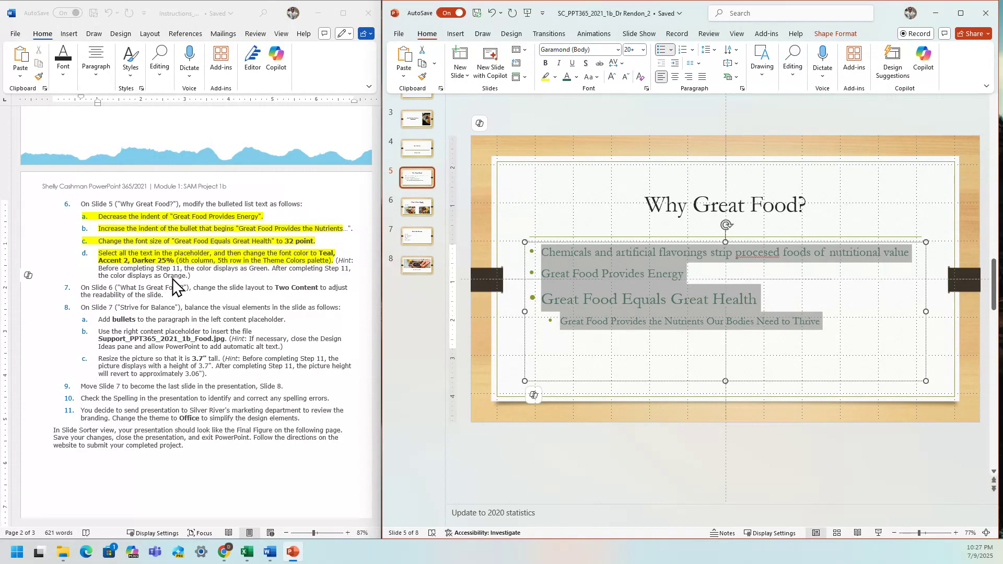
{"action": "left_click", "coordinate": [193, 283]}
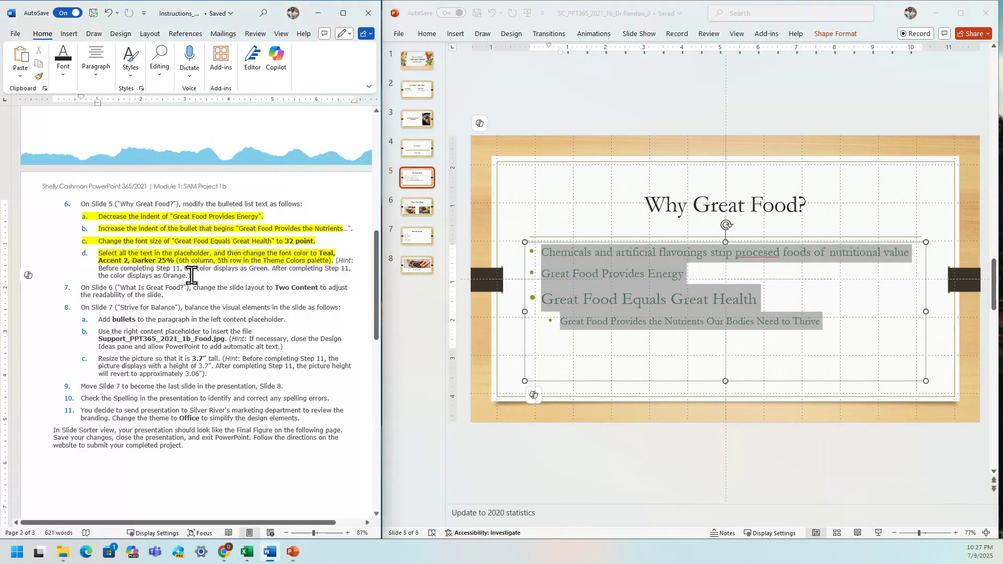
Highlight step 7 yellow in Word and bring up slide 6, What Is Great Food?
{"action": "left_click", "coordinate": [175, 307]}
{"action": "left_click", "coordinate": [434, 221]}
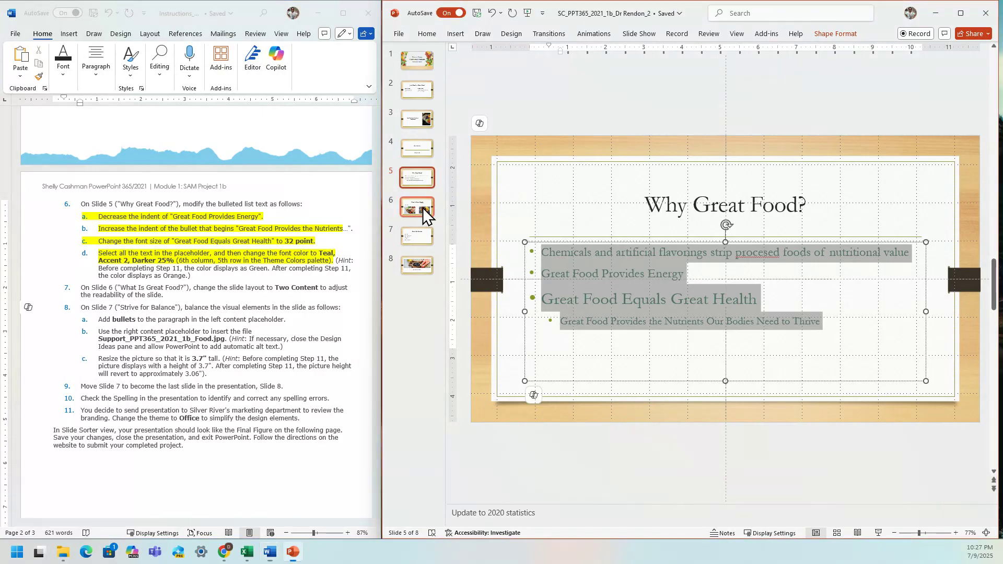
{"action": "left_click_drag", "start_coordinate": [415, 210], "coordinate": [256, 319]}
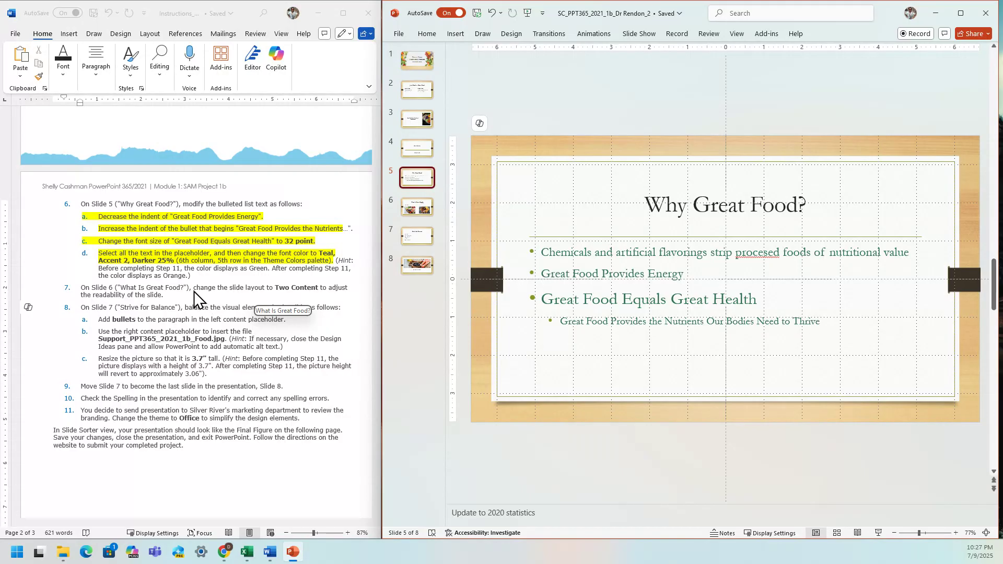
{"action": "left_click_drag", "start_coordinate": [256, 319], "coordinate": [193, 289]}
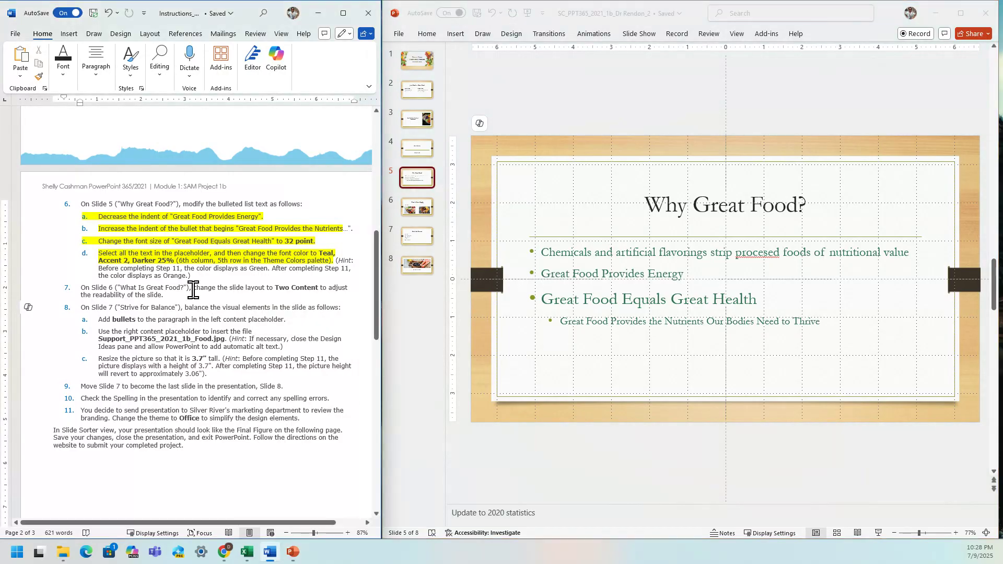
{"action": "left_click_drag", "start_coordinate": [193, 290], "coordinate": [287, 296]}
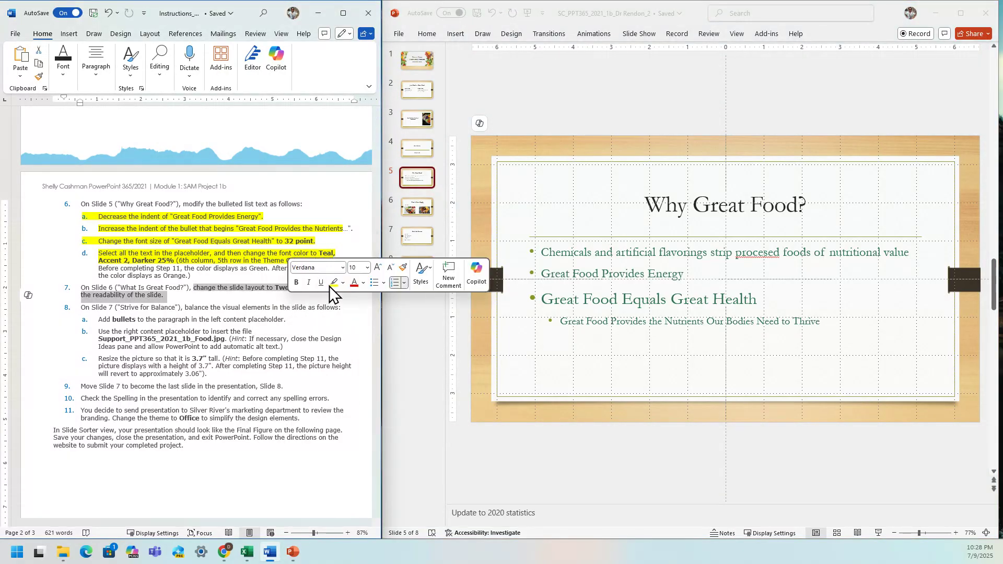
{"action": "left_click", "coordinate": [332, 284]}
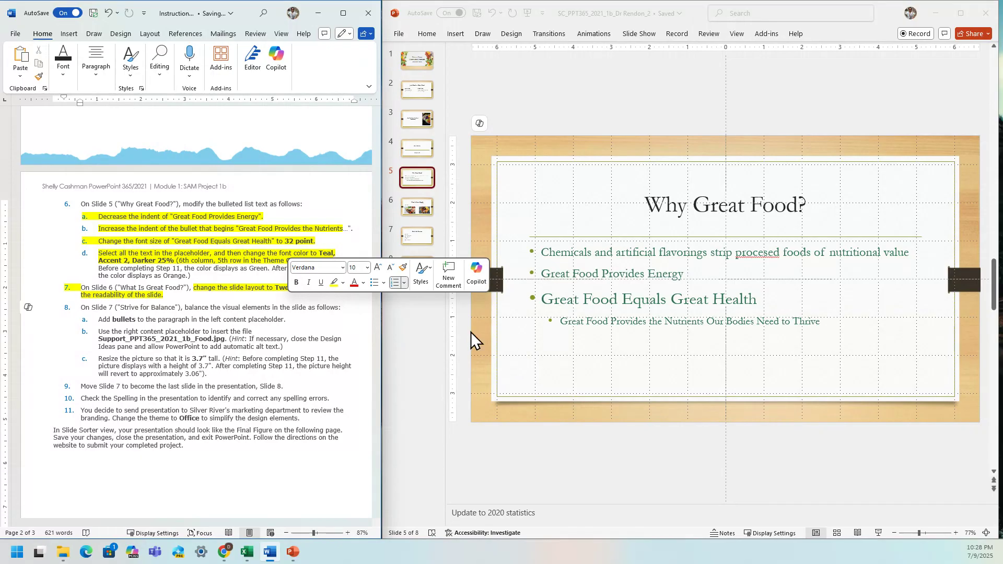
{"action": "left_click", "coordinate": [414, 214]}
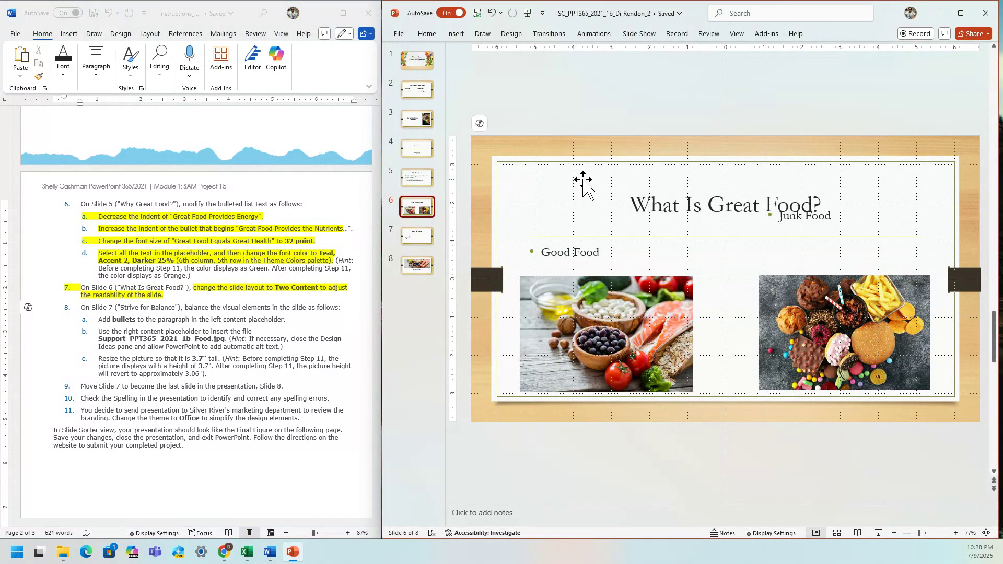
{"action": "left_click", "coordinate": [428, 35]}
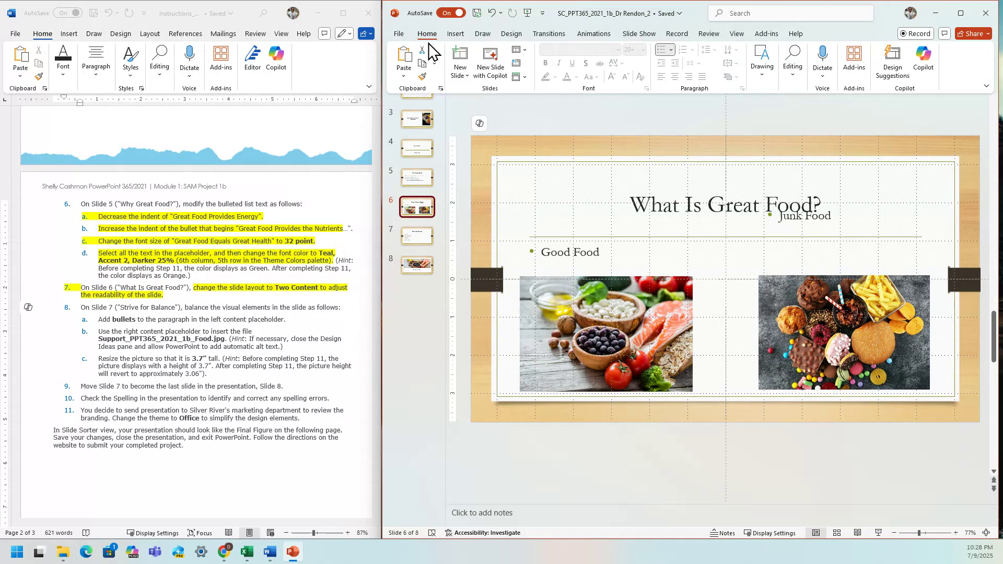
{"action": "left_click", "coordinate": [511, 33]}
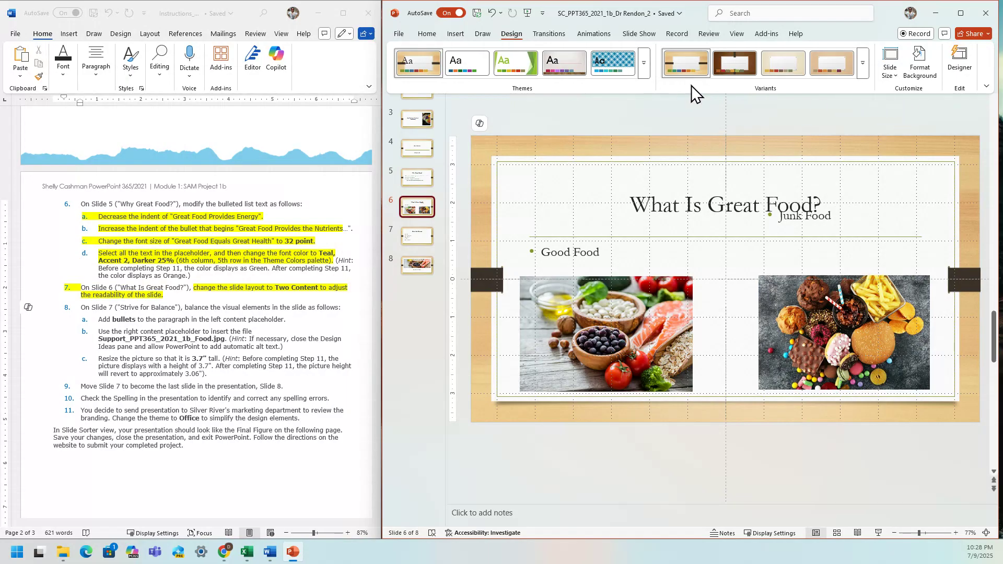
{"action": "key", "text": "ctrl+F1"}
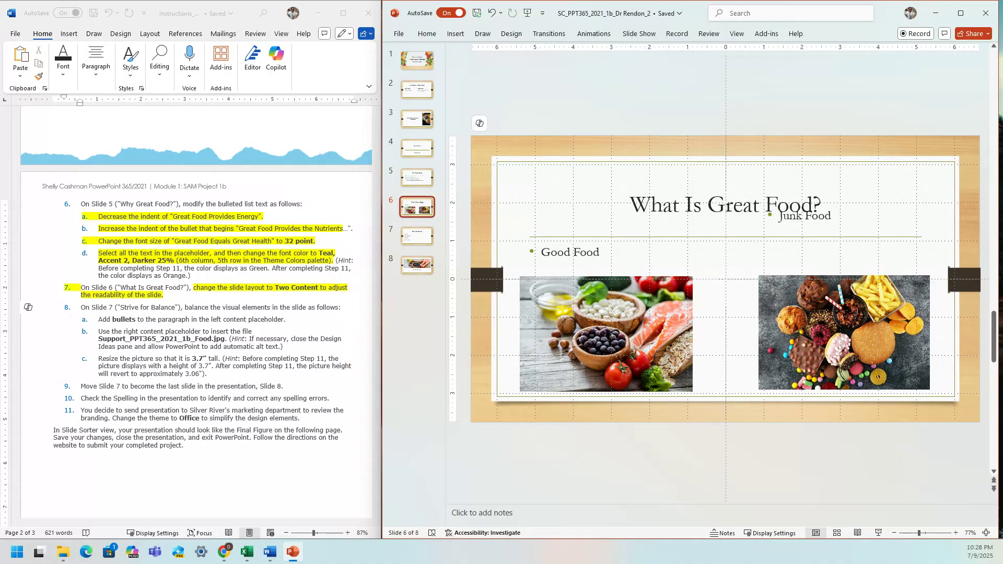
{"action": "key", "text": "alt+Tab"}
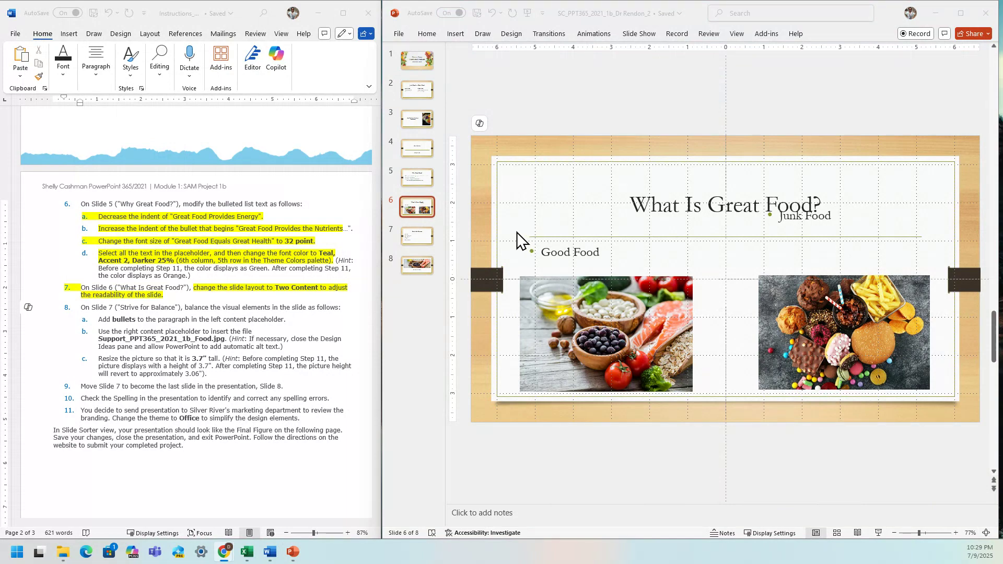
{"action": "left_click", "coordinate": [429, 212]}
Apply the Two Content layout to slide 6, What Is Great Food?
{"action": "left_click", "coordinate": [428, 34]}
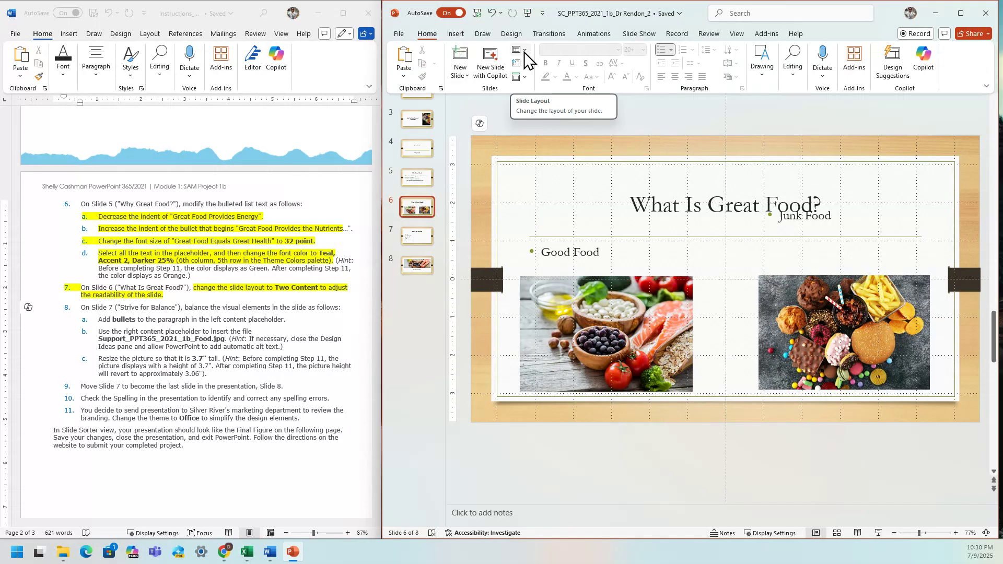
{"action": "left_click", "coordinate": [525, 50]}
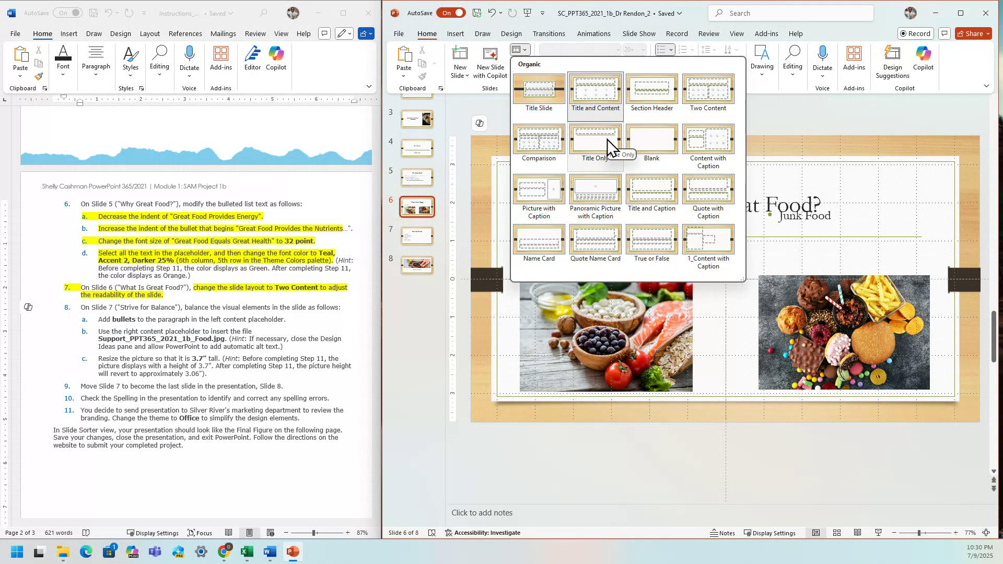
{"action": "left_click", "coordinate": [709, 89]}
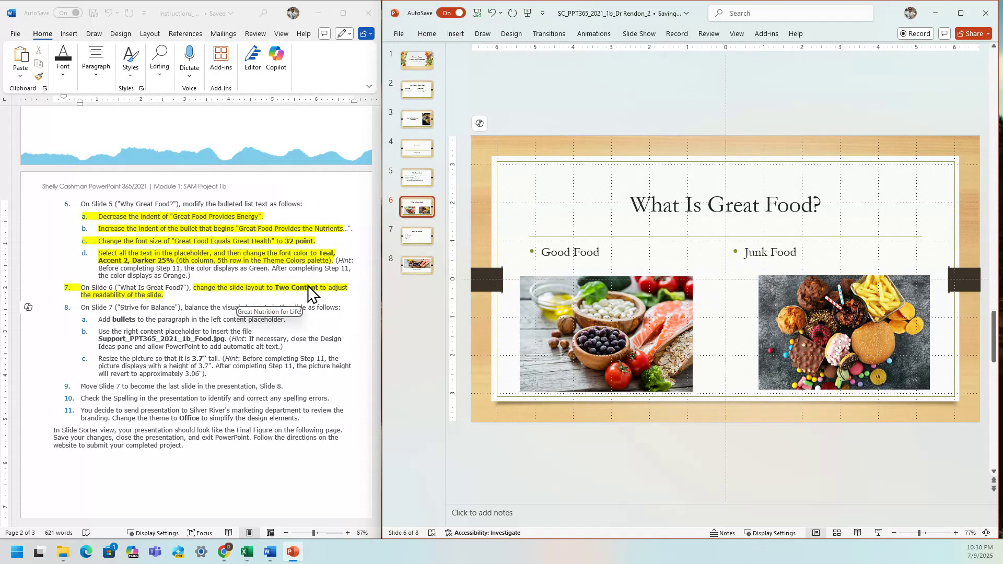
{"action": "left_click", "coordinate": [196, 320]}
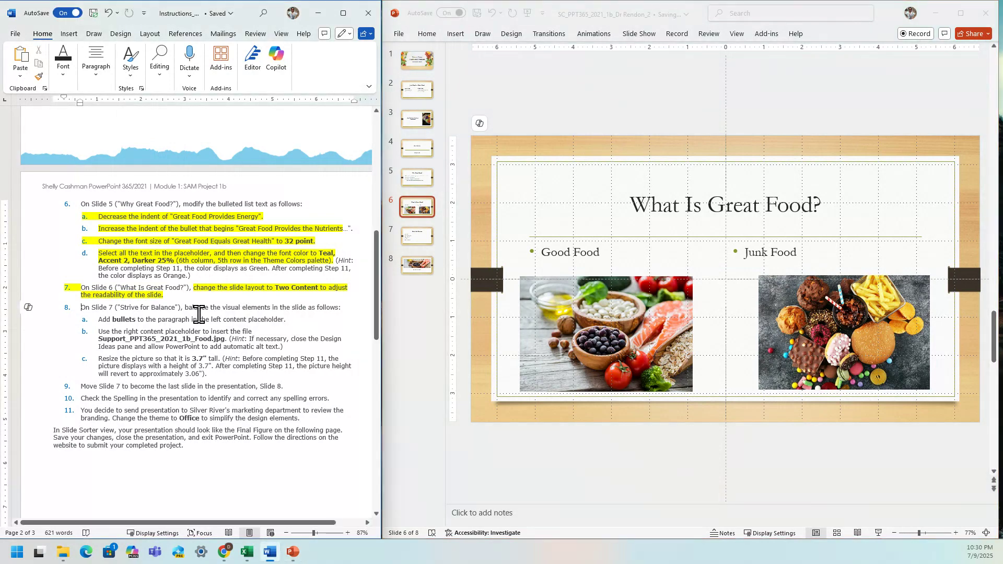
Go to slide 7, Strive for Balance, and highlight step 8a yellow in Word.
{"action": "left_click", "coordinate": [416, 240]}
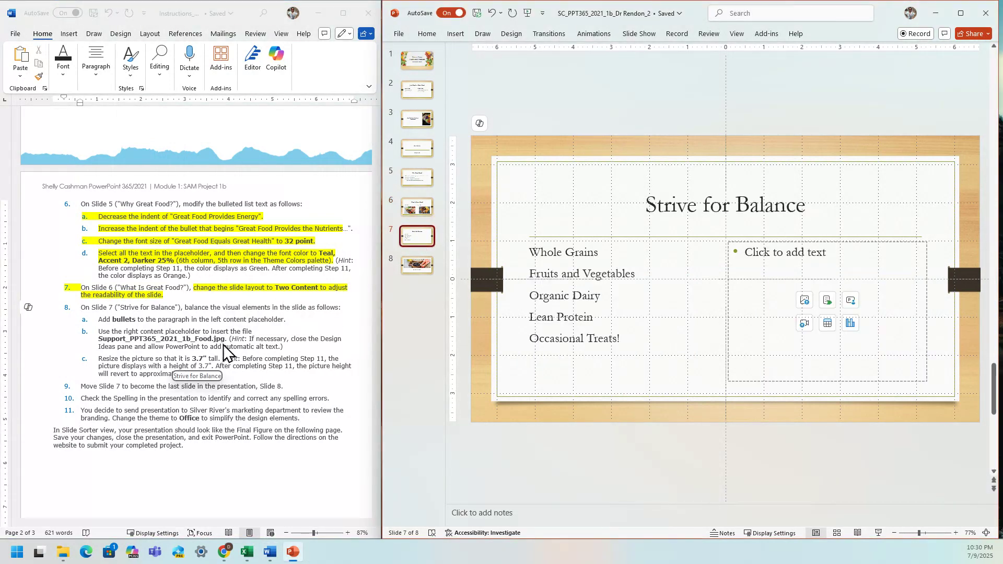
{"action": "left_click", "coordinate": [174, 353]}
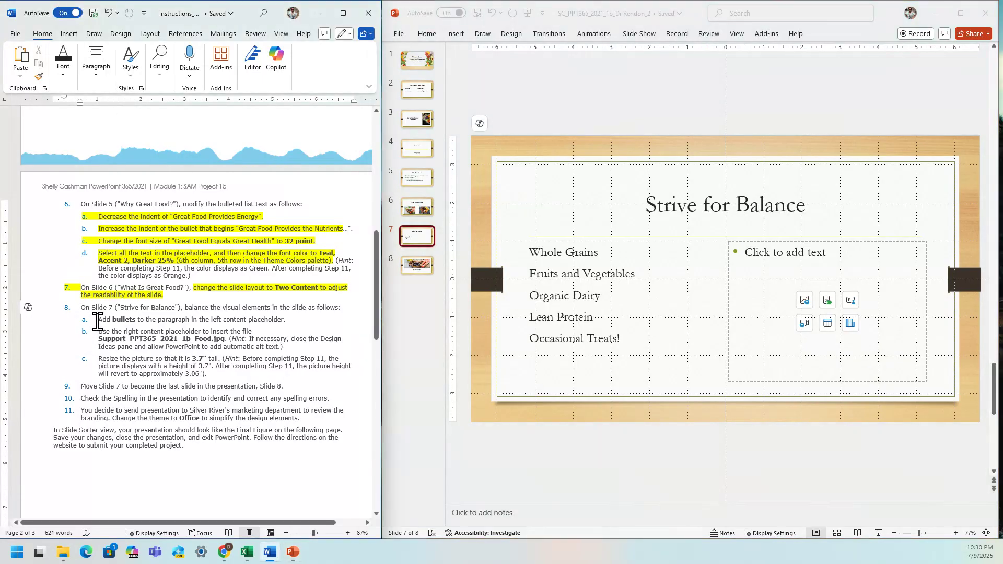
{"action": "left_click_drag", "start_coordinate": [98, 321], "coordinate": [287, 322]}
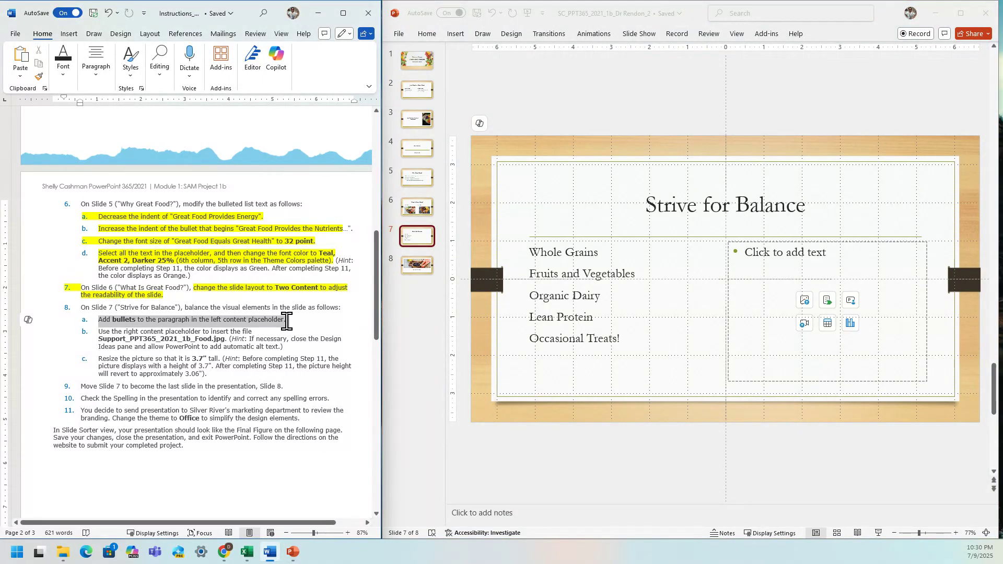
{"action": "left_click", "coordinate": [331, 303]}
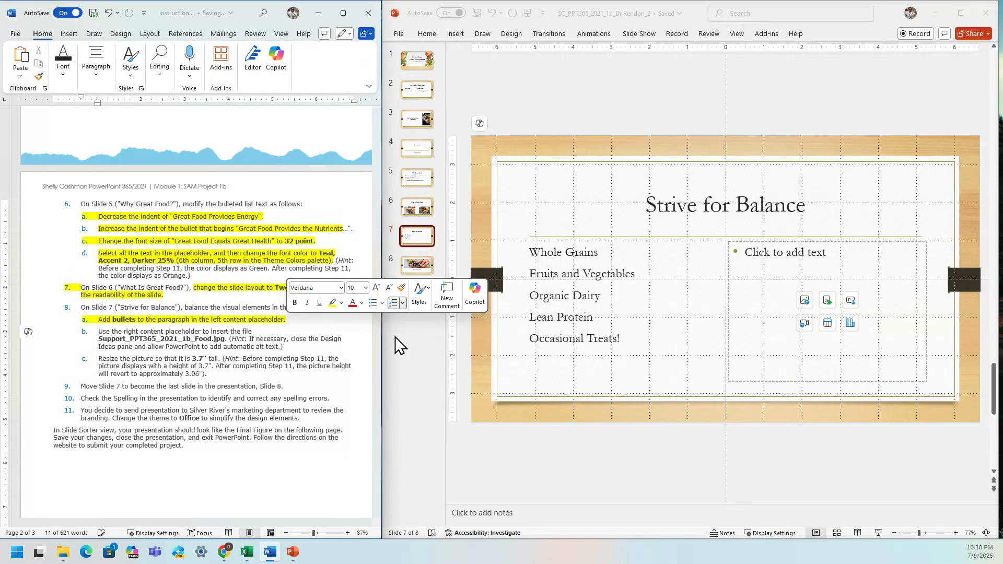
Apply bullets to the five food lines in slide 7's left placeholder.
{"action": "left_click", "coordinate": [532, 256]}
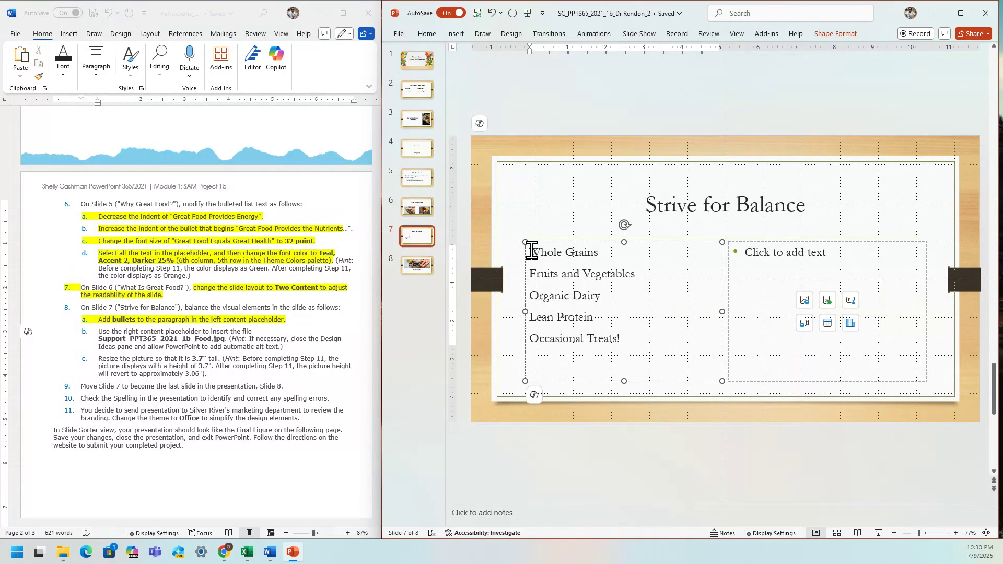
{"action": "mouse_move", "coordinate": [530, 251]}
{"action": "left_mouse_down"}
{"action": "mouse_move", "coordinate": [557, 316]}
{"action": "mouse_move", "coordinate": [618, 337]}
{"action": "left_mouse_up"}
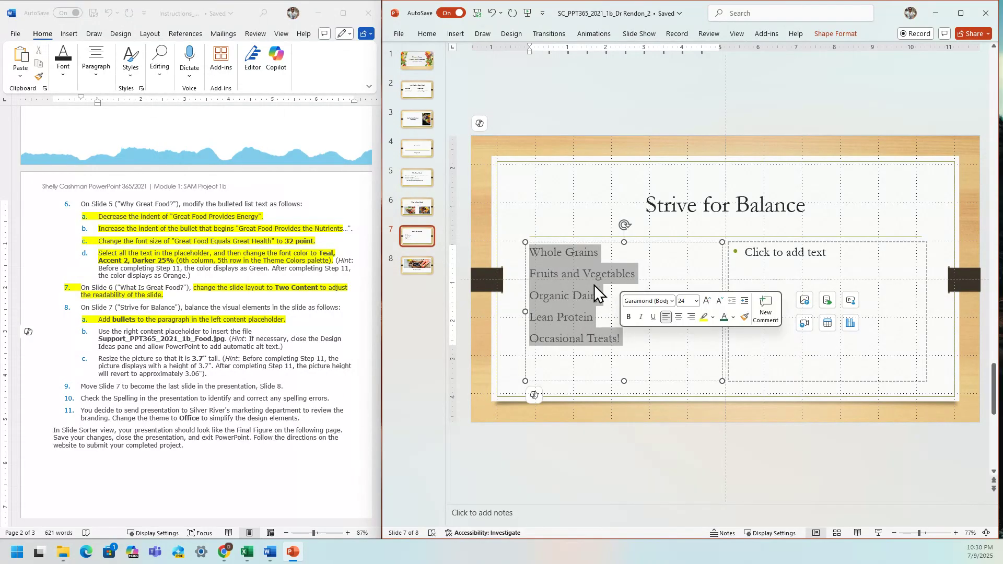
{"action": "left_click", "coordinate": [427, 35]}
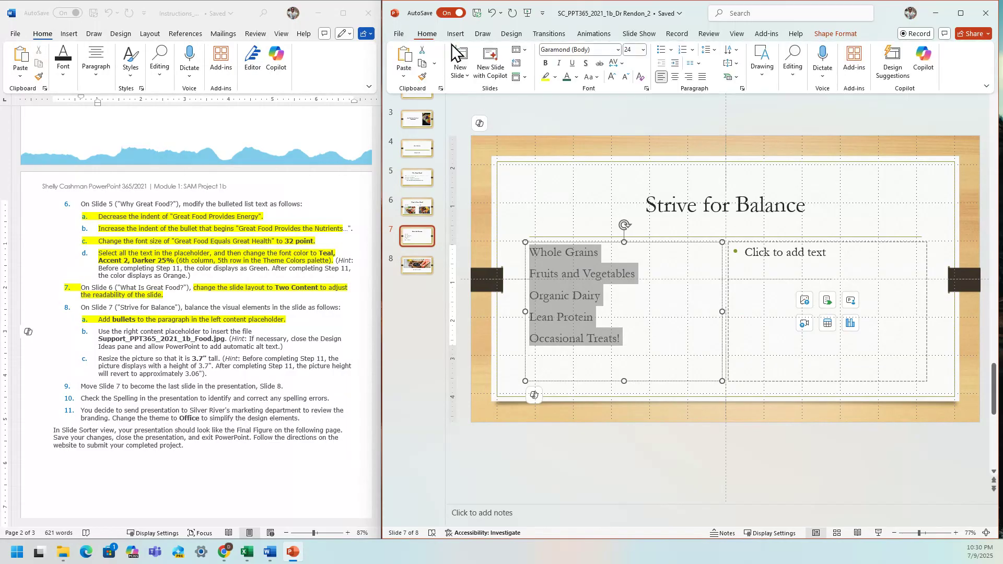
{"action": "left_click", "coordinate": [661, 50]}
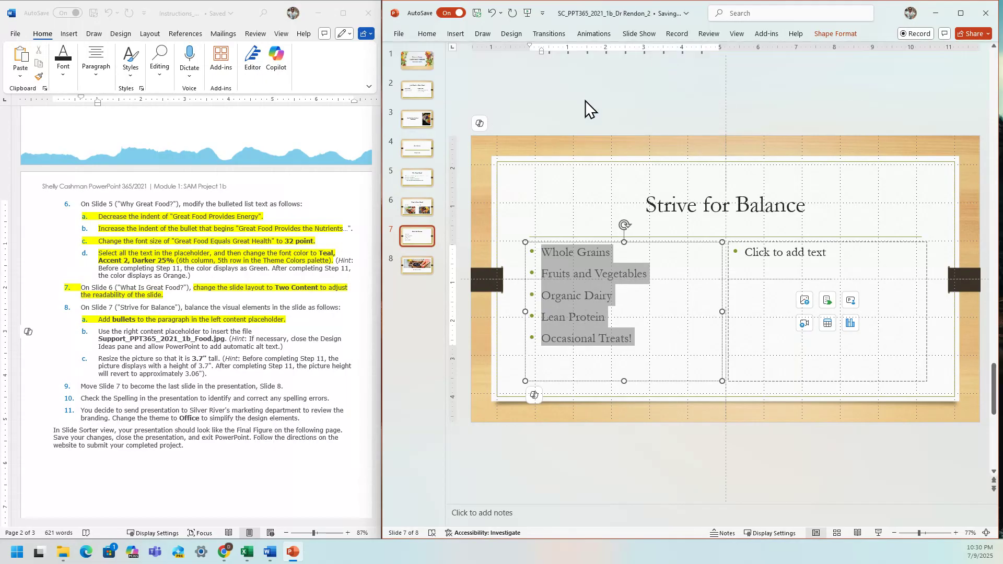
{"action": "left_click", "coordinate": [251, 335]}
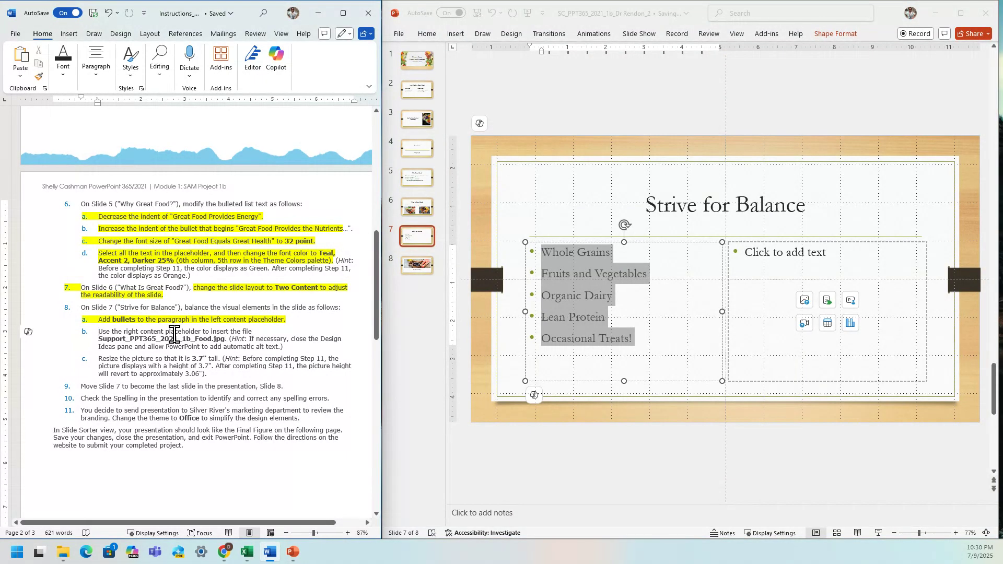
Highlight step 8b, placing the food picture in the right placeholder, in yellow.
{"action": "left_click_drag", "start_coordinate": [99, 339], "coordinate": [216, 343]}
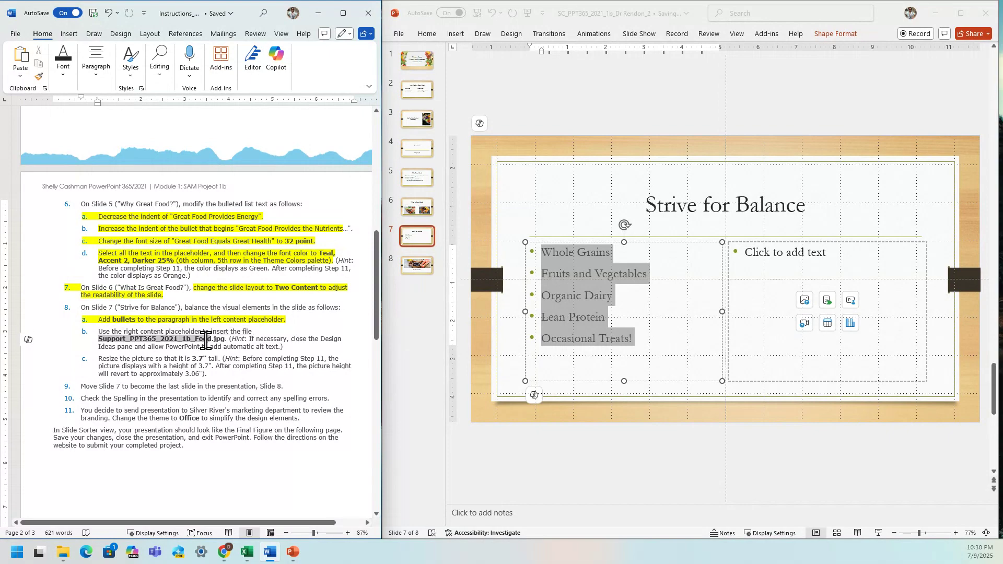
{"action": "left_click", "coordinate": [136, 338]}
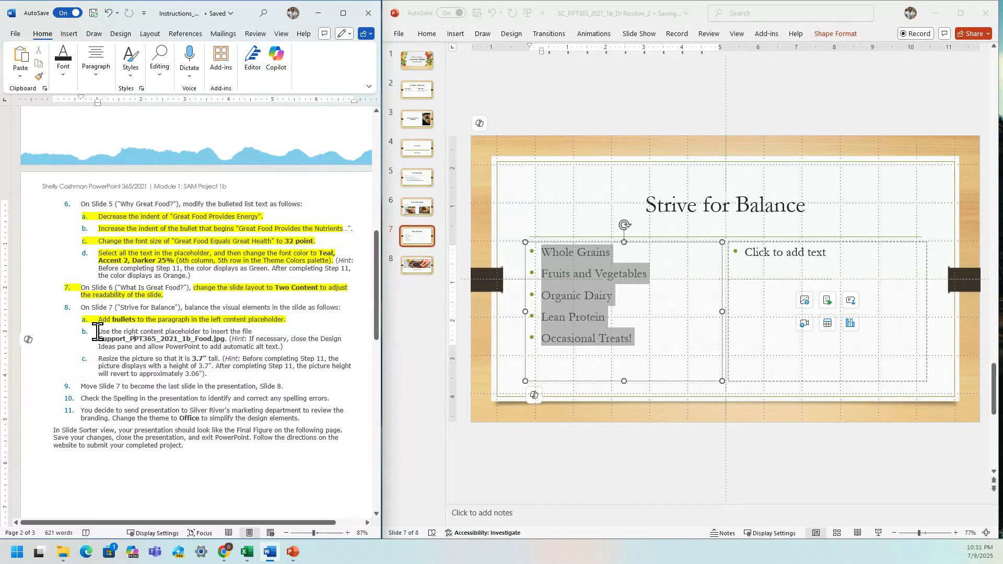
{"action": "left_click_drag", "start_coordinate": [105, 332], "coordinate": [285, 347]}
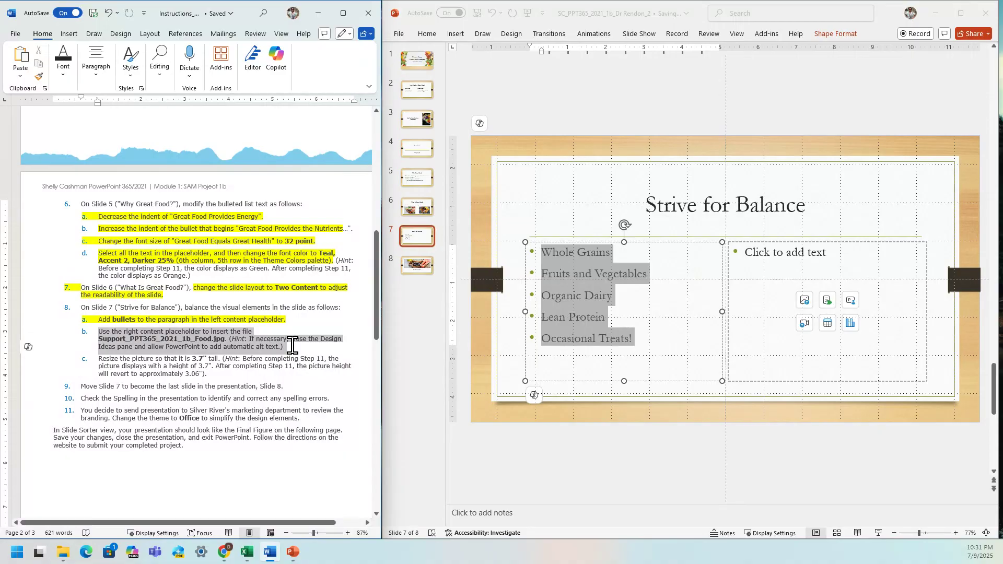
{"action": "left_click", "coordinate": [338, 327]}
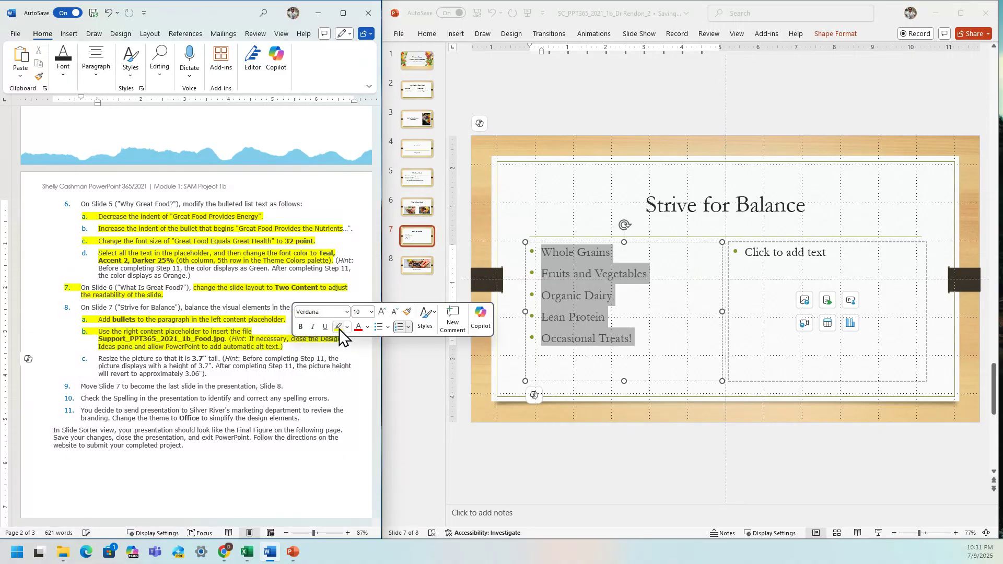
{"action": "left_click", "coordinate": [753, 361]}
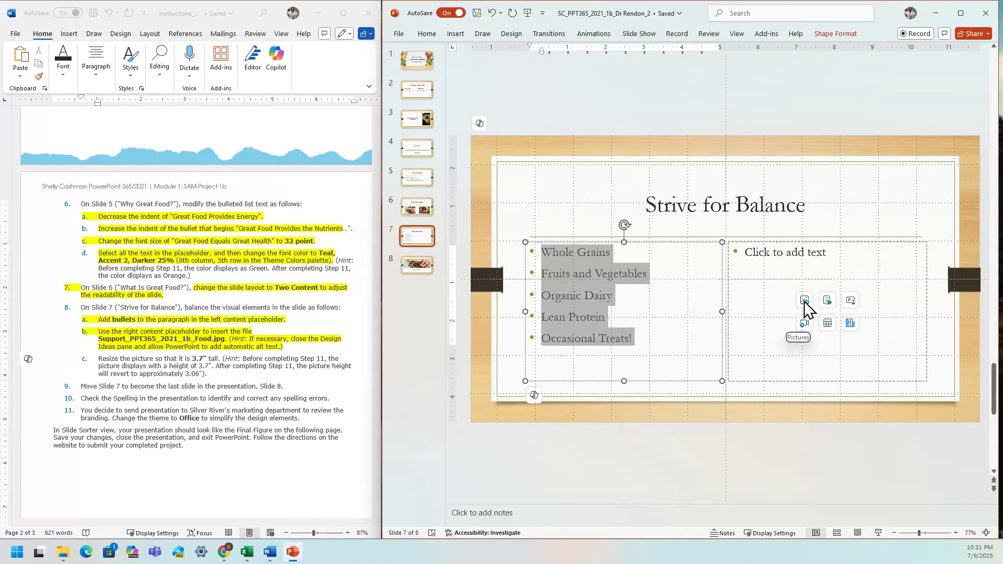
Insert Support_PPT365_2021_1b_Food from the Project 1b folder into slide 7's right placeholder.
{"action": "left_click", "coordinate": [804, 301]}
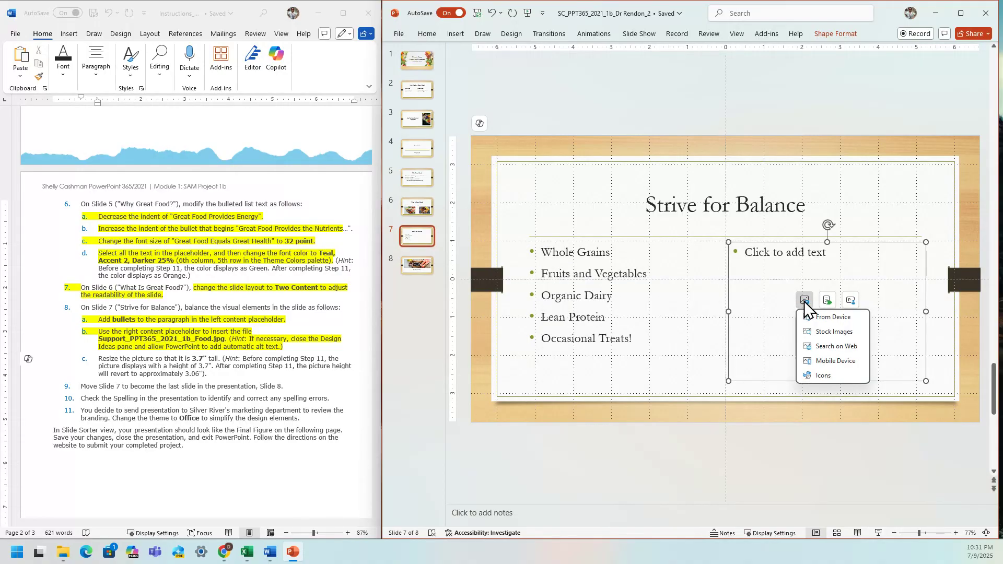
{"action": "left_click", "coordinate": [826, 316]}
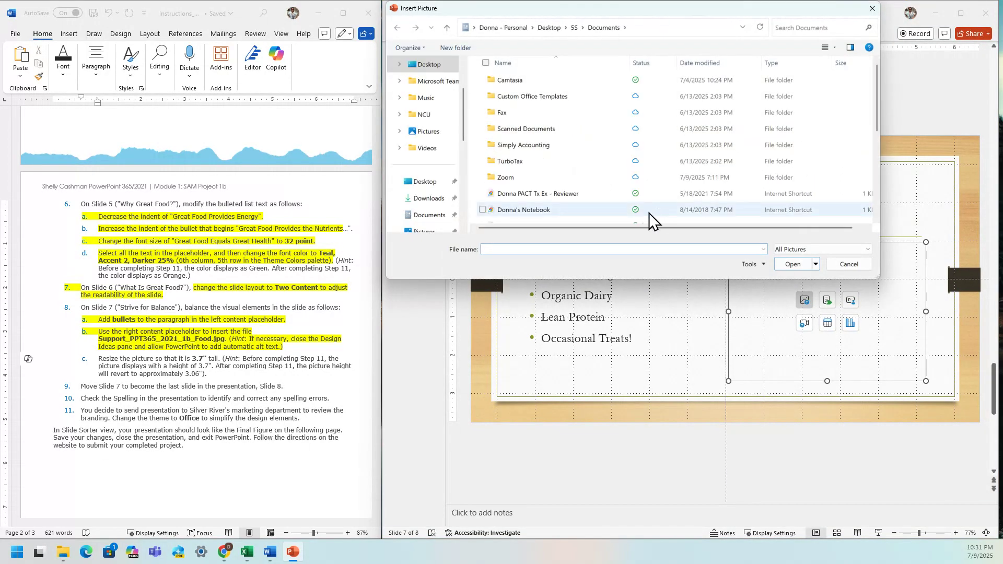
{"action": "left_click", "coordinate": [439, 183]}
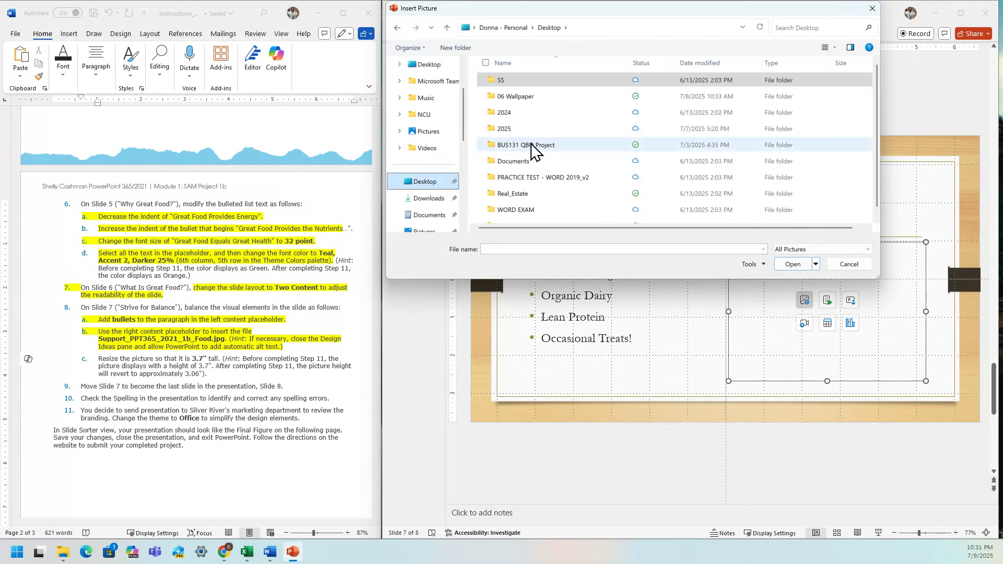
{"action": "left_click", "coordinate": [523, 191]}
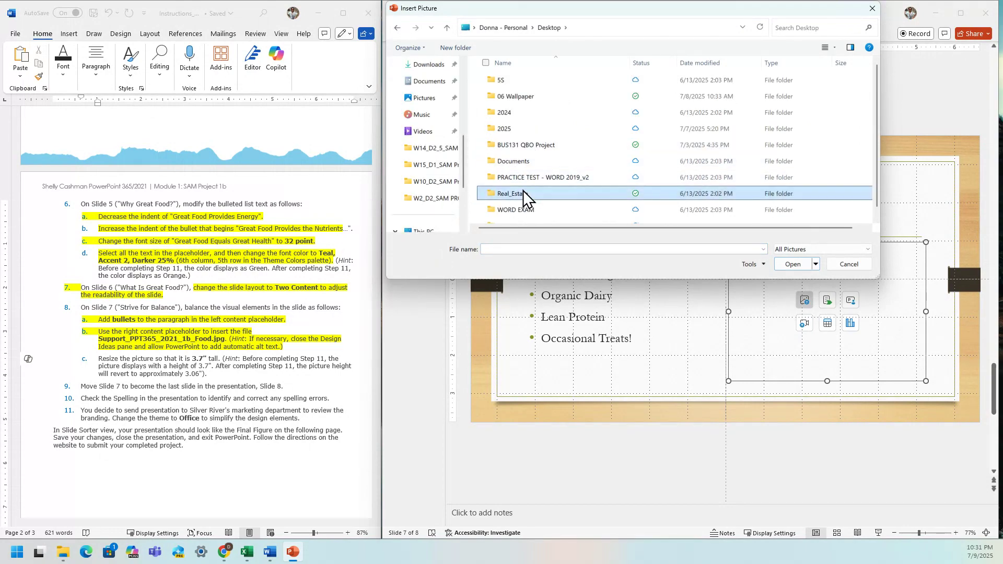
{"action": "scroll", "coordinate": [523, 190], "scroll_direction": "down", "scroll_amount": 1}
{"action": "double_click", "coordinate": [512, 214]}
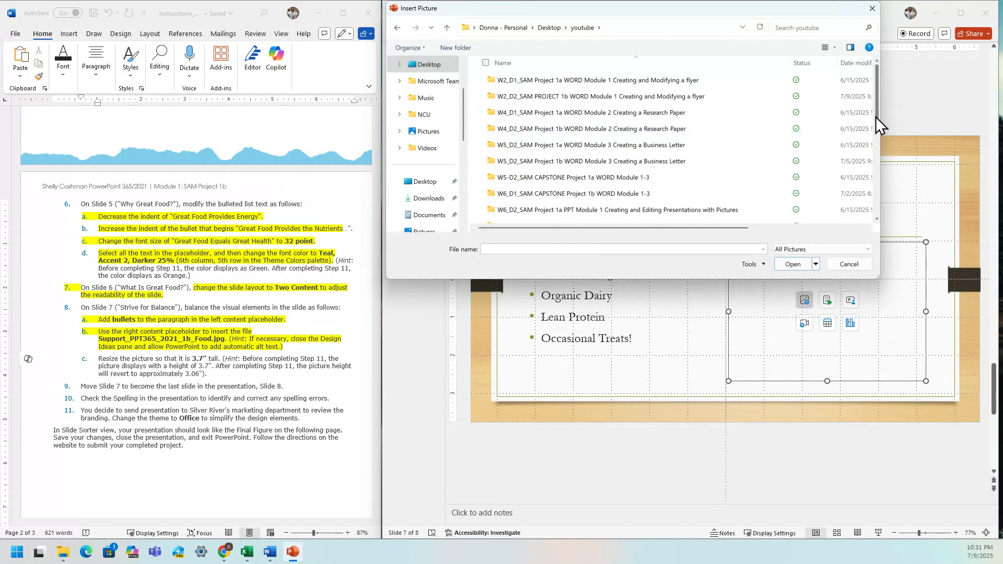
{"action": "left_click_drag", "start_coordinate": [875, 117], "coordinate": [872, 156]}
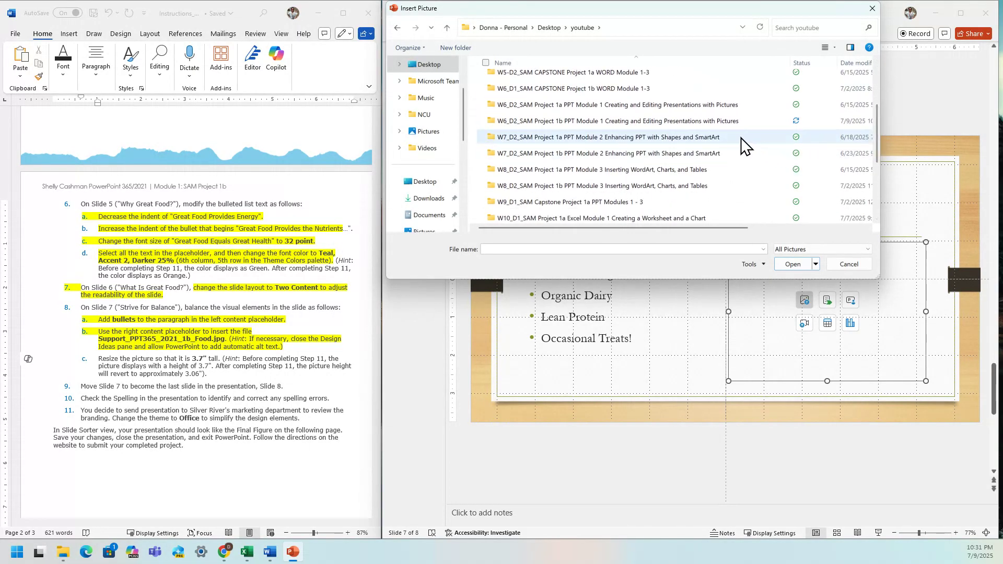
{"action": "left_click", "coordinate": [626, 123]}
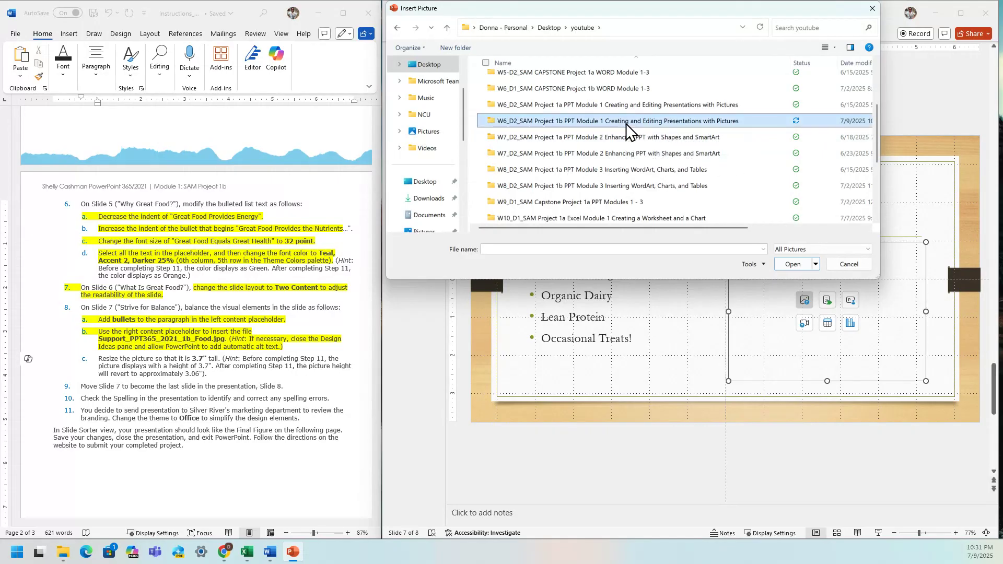
{"action": "double_click", "coordinate": [626, 123]}
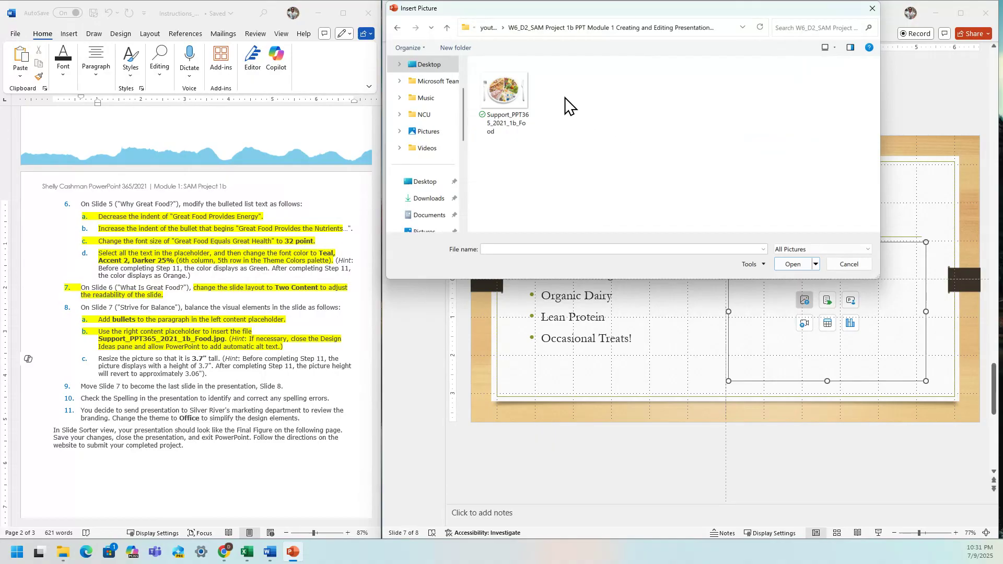
{"action": "mouse_move", "coordinate": [503, 98]}
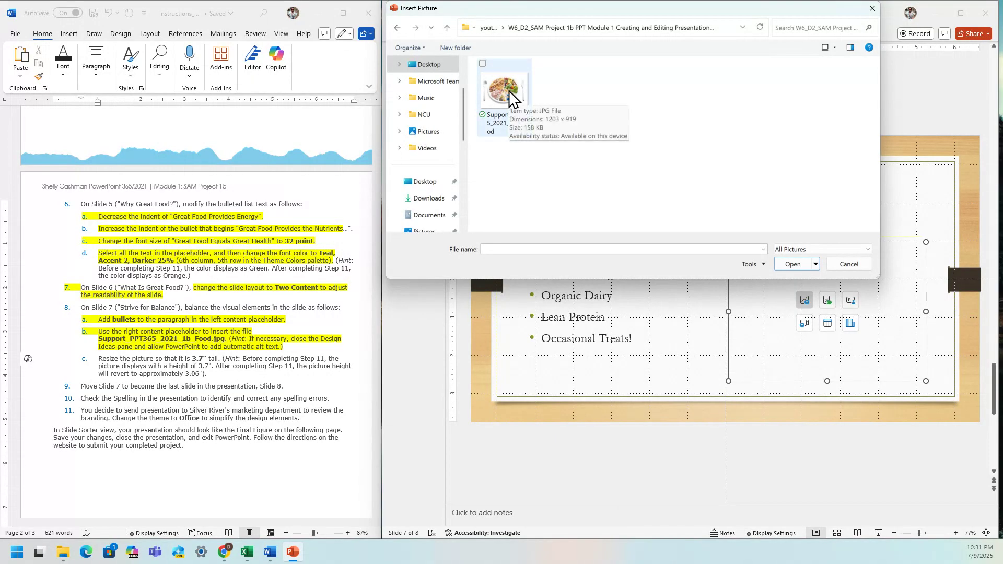
{"action": "left_click", "coordinate": [509, 89]}
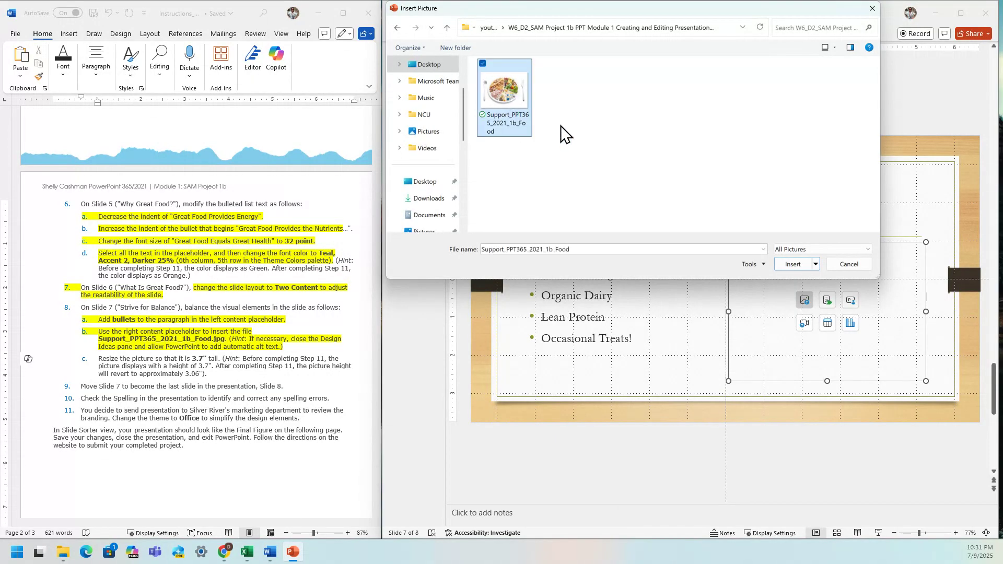
{"action": "left_click", "coordinate": [794, 265]}
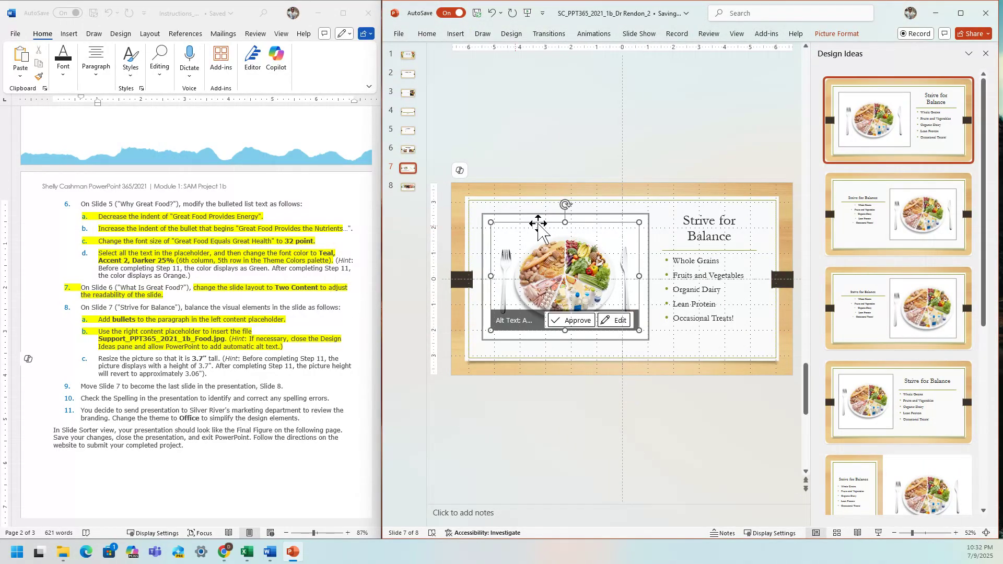
Close the Design Ideas pane, dismiss the Designer tip, and deselect the food picture.
{"action": "left_click", "coordinate": [985, 54]}
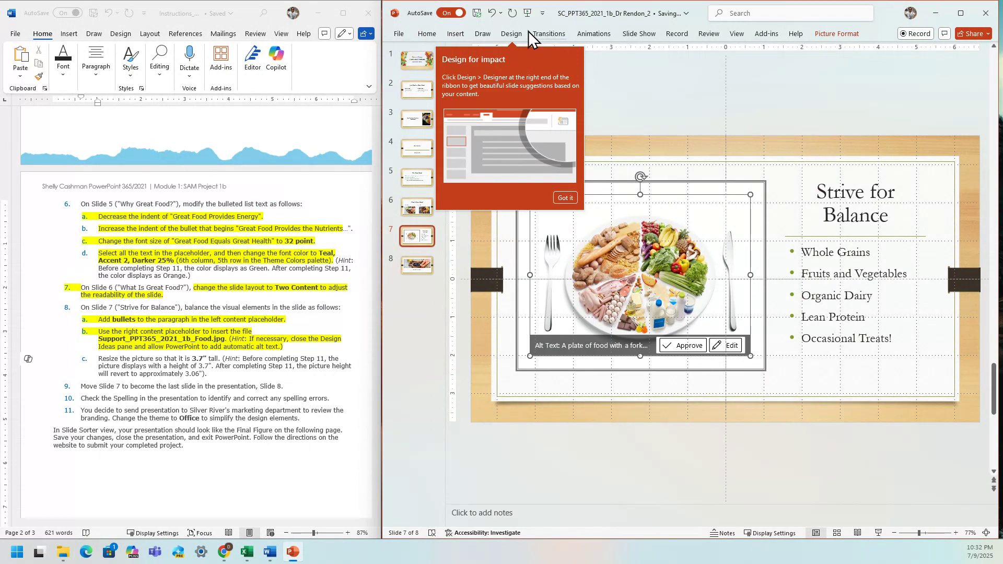
{"action": "left_click", "coordinate": [493, 14]}
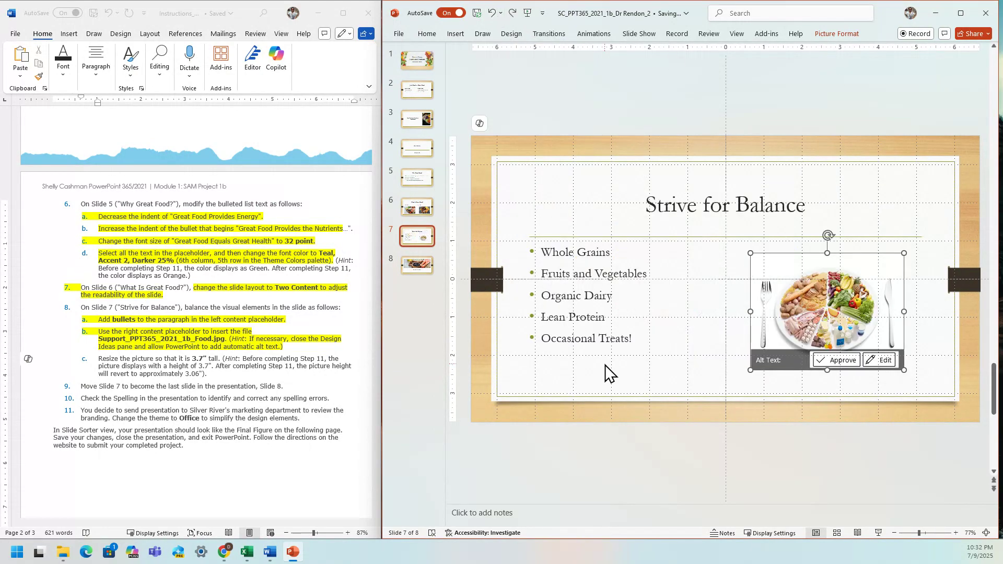
{"action": "left_click", "coordinate": [544, 425]}
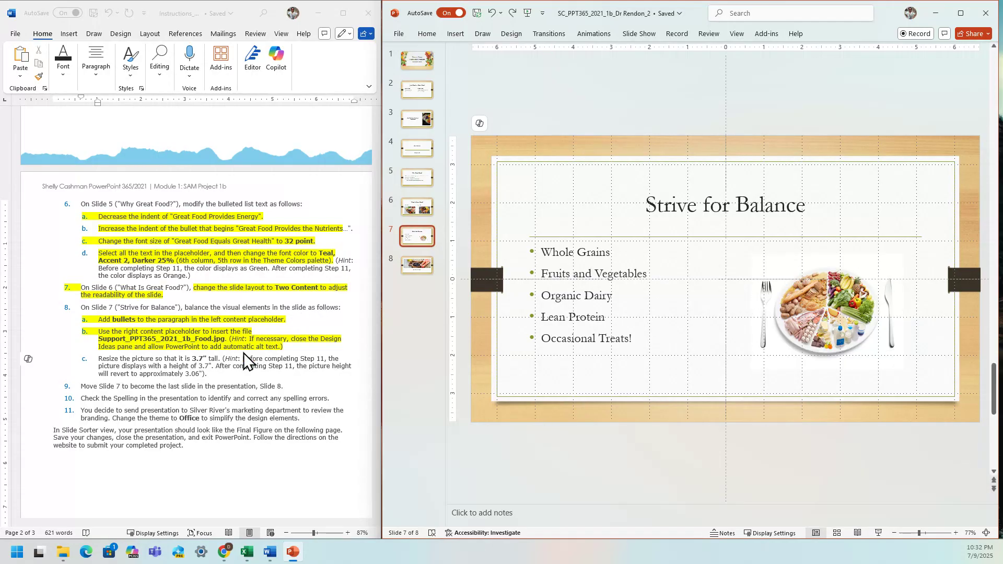
{"action": "left_click", "coordinate": [230, 365]}
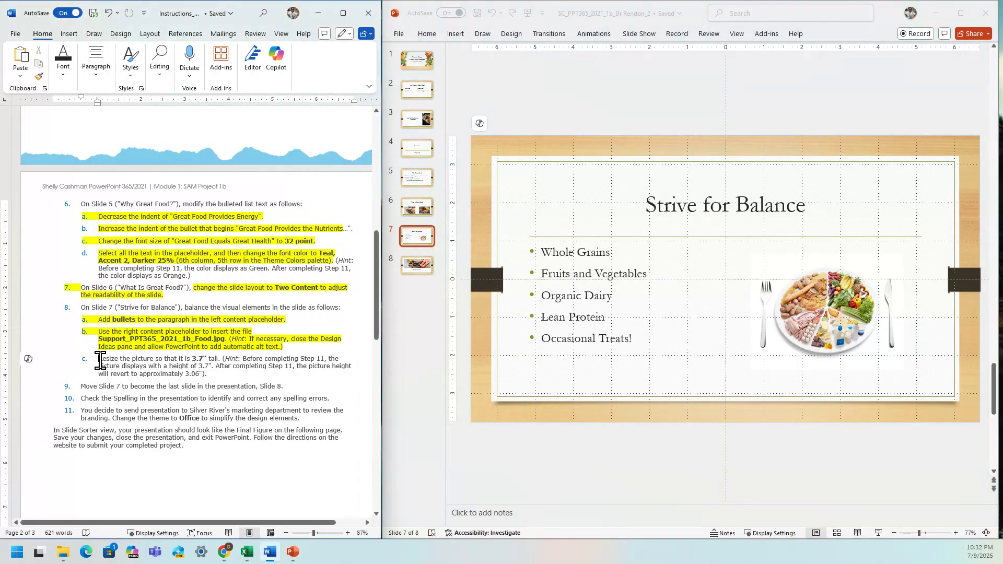
Highlight step 8c, resizing the food picture to 3.7 inches tall, in yellow.
{"action": "left_click_drag", "start_coordinate": [98, 360], "coordinate": [216, 362]}
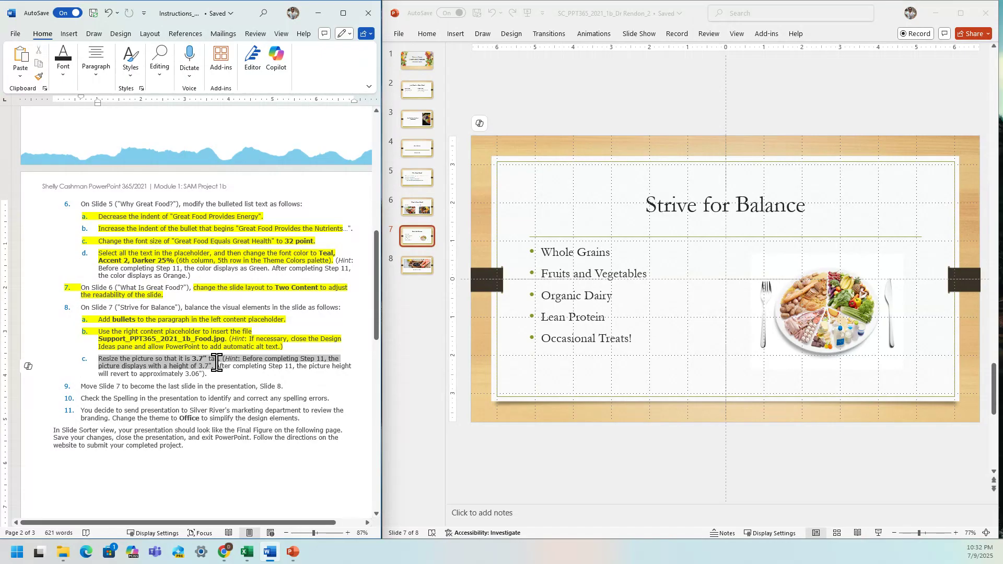
{"action": "left_click_drag", "start_coordinate": [216, 363], "coordinate": [224, 372]}
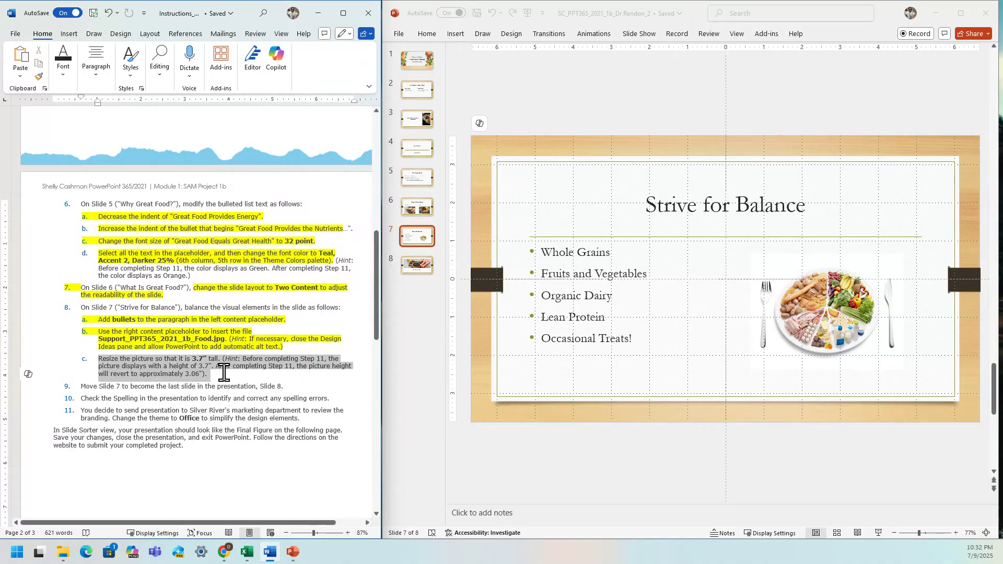
{"action": "left_click_drag", "start_coordinate": [224, 372], "coordinate": [224, 374]}
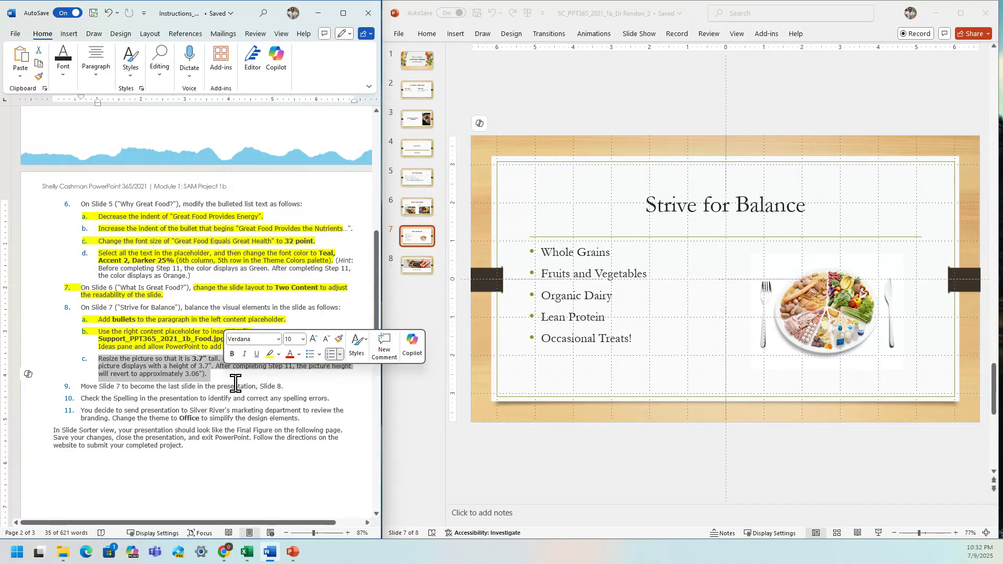
{"action": "left_click", "coordinate": [270, 354]}
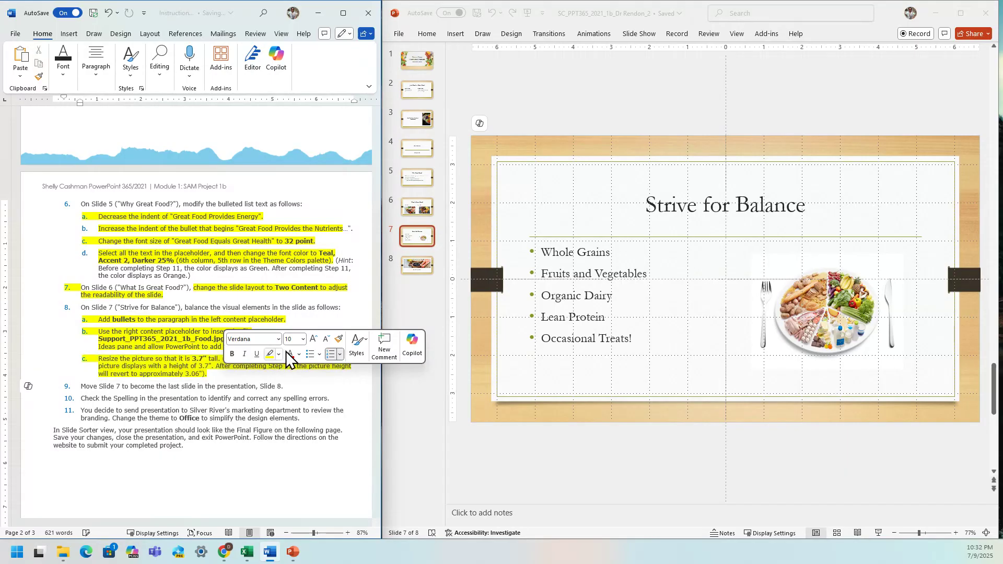
{"action": "left_click", "coordinate": [803, 321]}
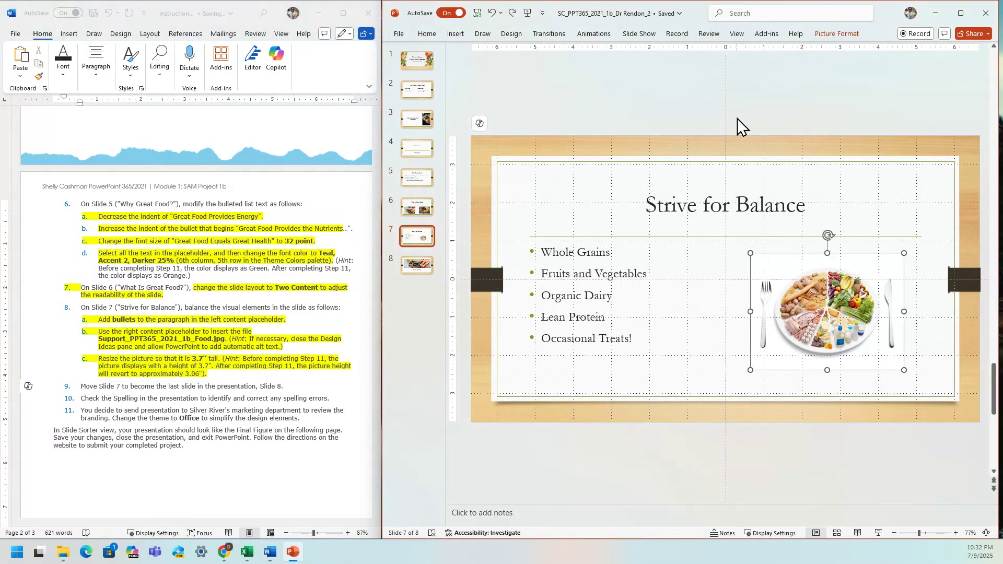
Set the Strive for Balance plate picture's height to 3.7 inches, giving a width of about 4.84".
{"action": "left_click", "coordinate": [819, 35]}
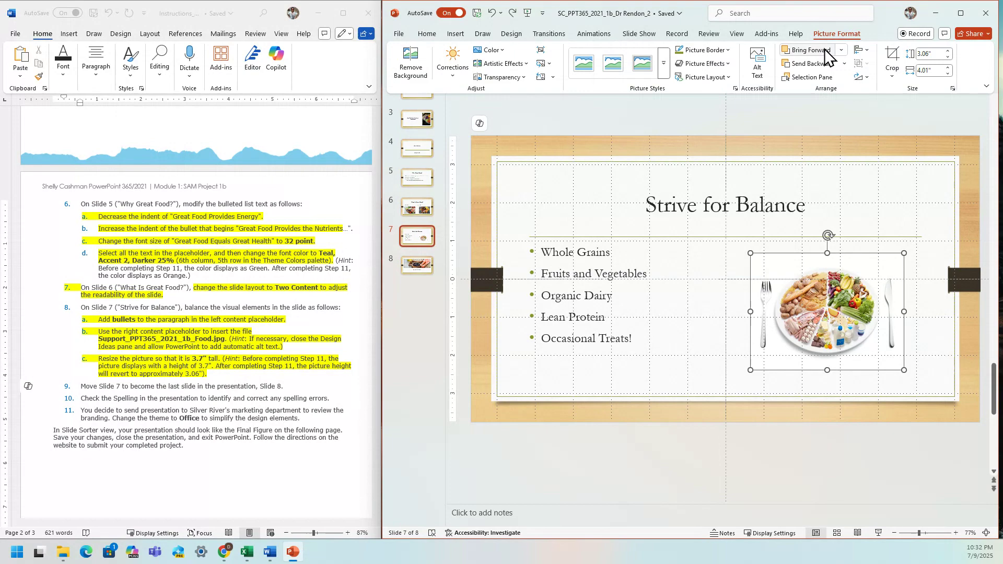
{"action": "left_click", "coordinate": [934, 53]}
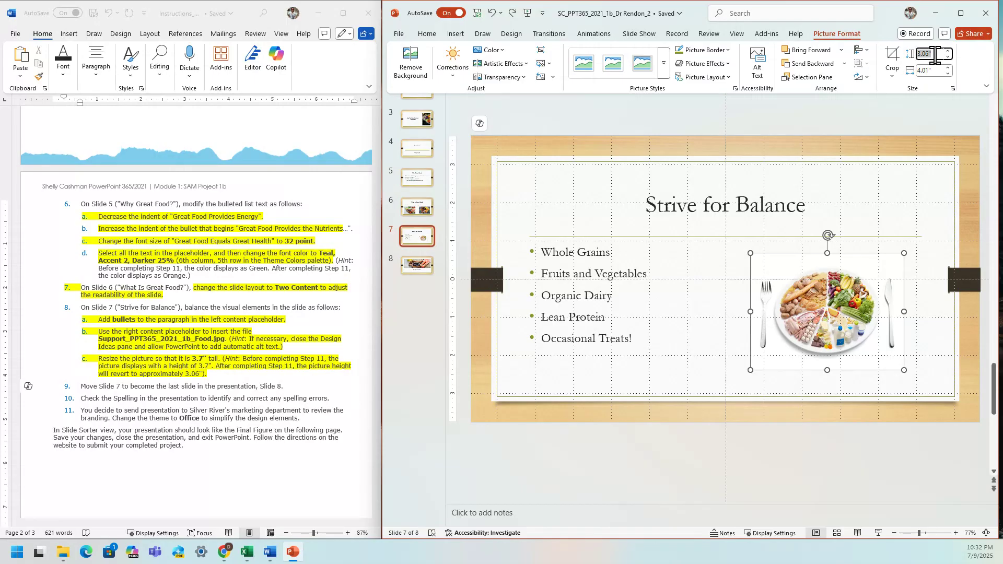
{"action": "type", "text": "3"}
{"action": "type", "text": ".7"}
{"action": "key", "text": "Return"}
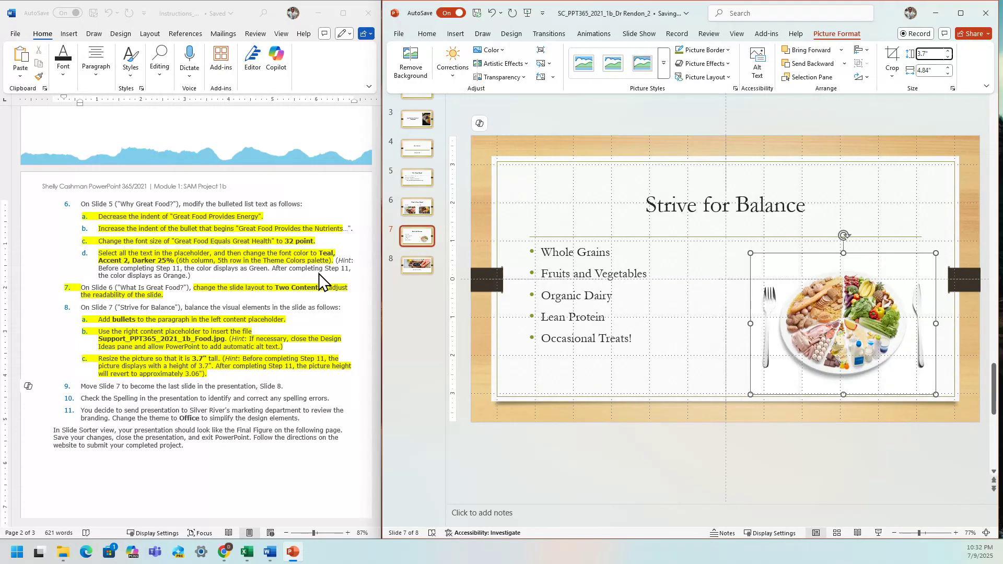
{"action": "left_click", "coordinate": [267, 328]}
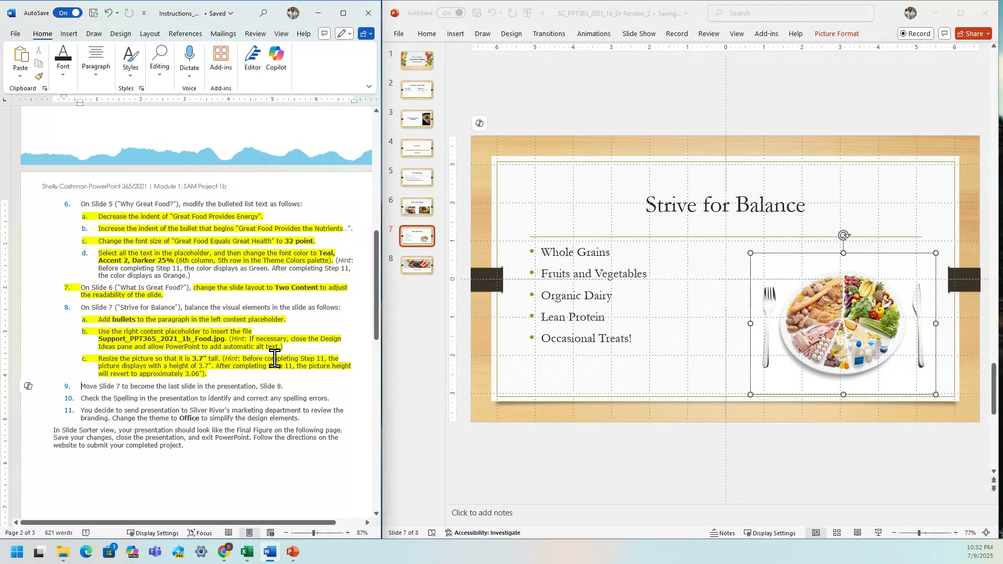
Highlight step 9 yellow in Word and drag the Strive for Balance slide to the end as slide 8.
{"action": "left_click_drag", "start_coordinate": [376, 321], "coordinate": [370, 358]}
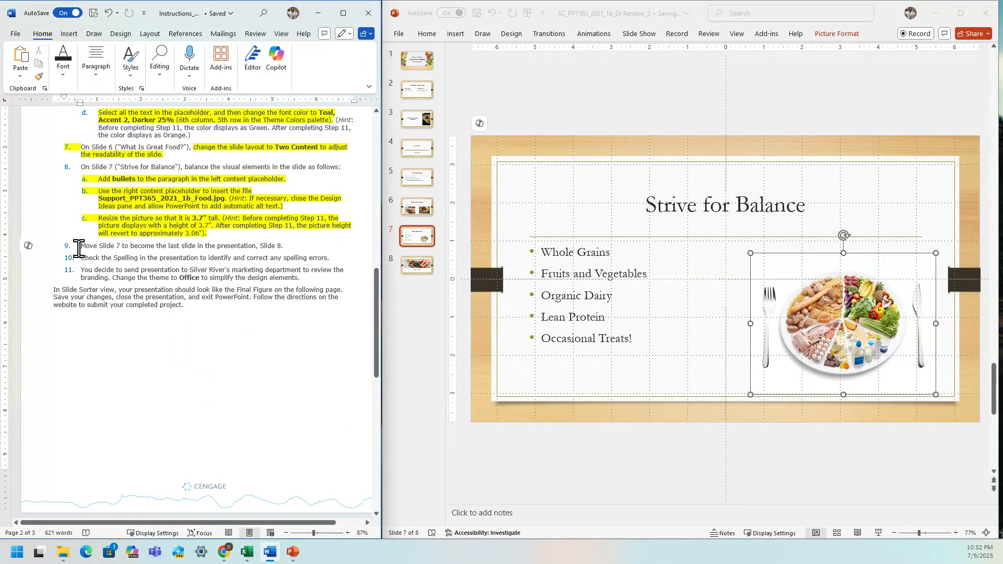
{"action": "left_click_drag", "start_coordinate": [81, 246], "coordinate": [293, 246]}
{"action": "left_click", "coordinate": [340, 229]}
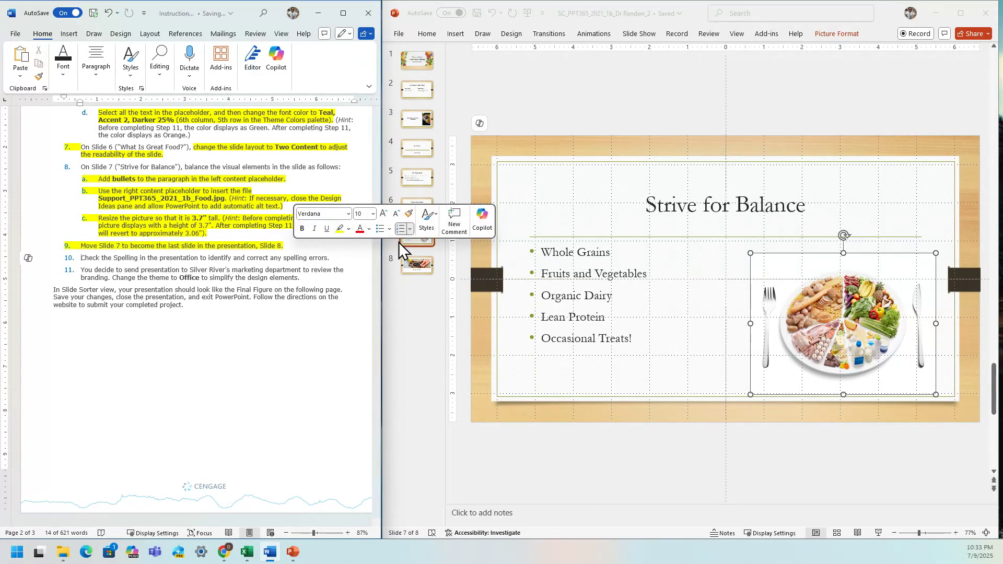
{"action": "left_click", "coordinate": [415, 240]}
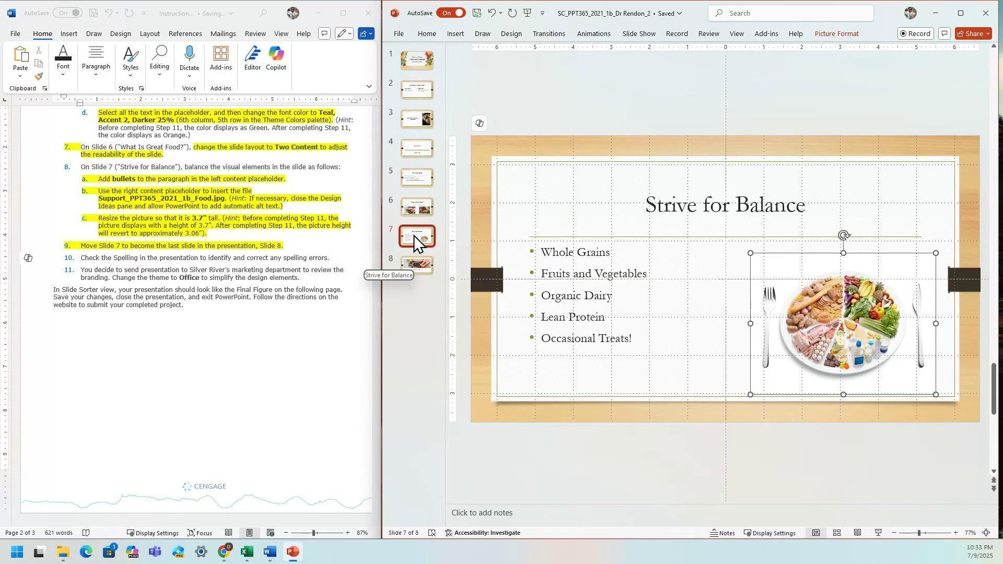
{"action": "mouse_move", "coordinate": [414, 238]}
{"action": "left_mouse_down"}
{"action": "mouse_move", "coordinate": [418, 274]}
{"action": "mouse_move", "coordinate": [414, 263]}
{"action": "left_mouse_up"}
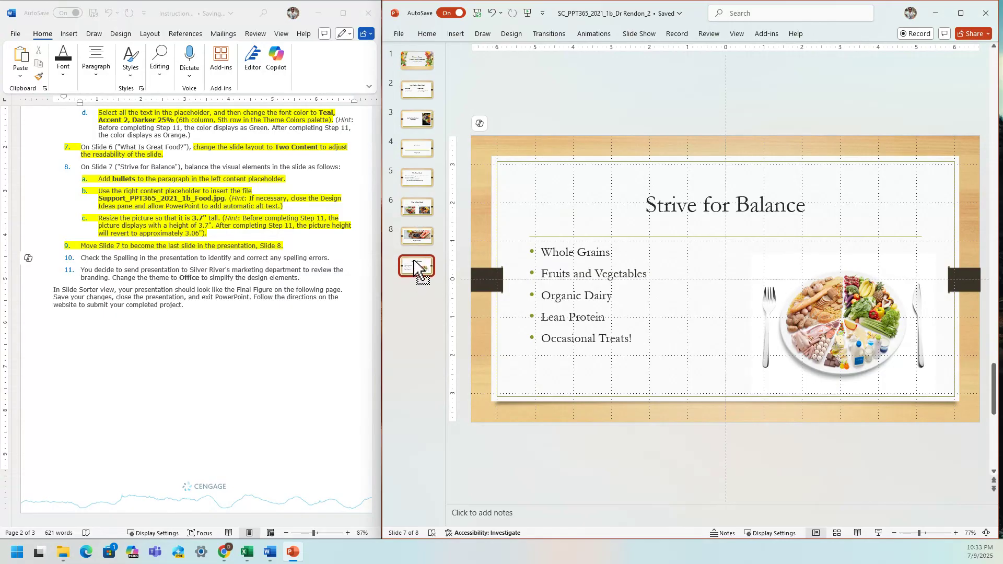
Highlight step 10 yellow in the Word instructions.
{"action": "left_click", "coordinate": [218, 274]}
{"action": "left_click", "coordinate": [83, 258]}
{"action": "left_click_drag", "start_coordinate": [93, 259], "coordinate": [328, 259]}
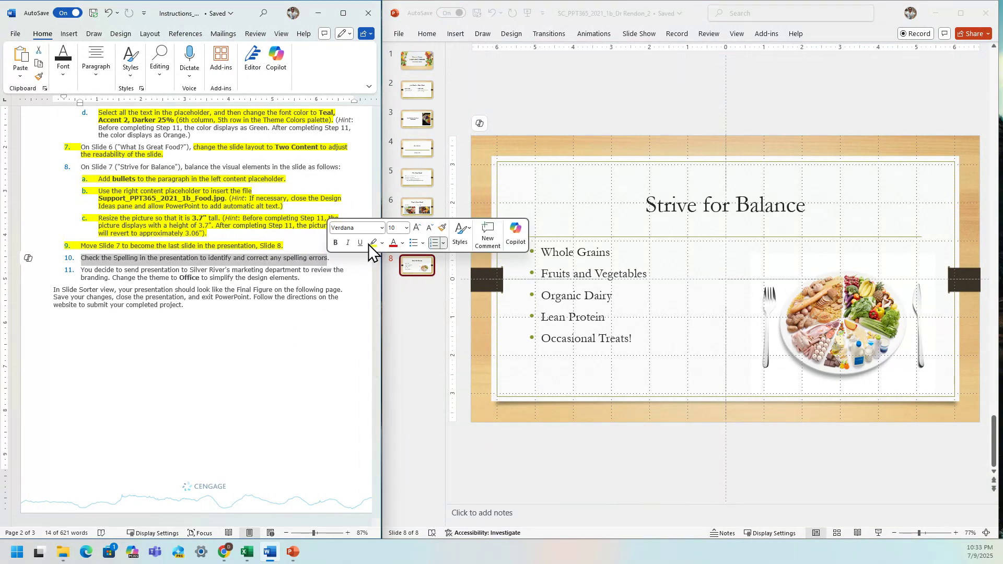
{"action": "left_click", "coordinate": [371, 243]}
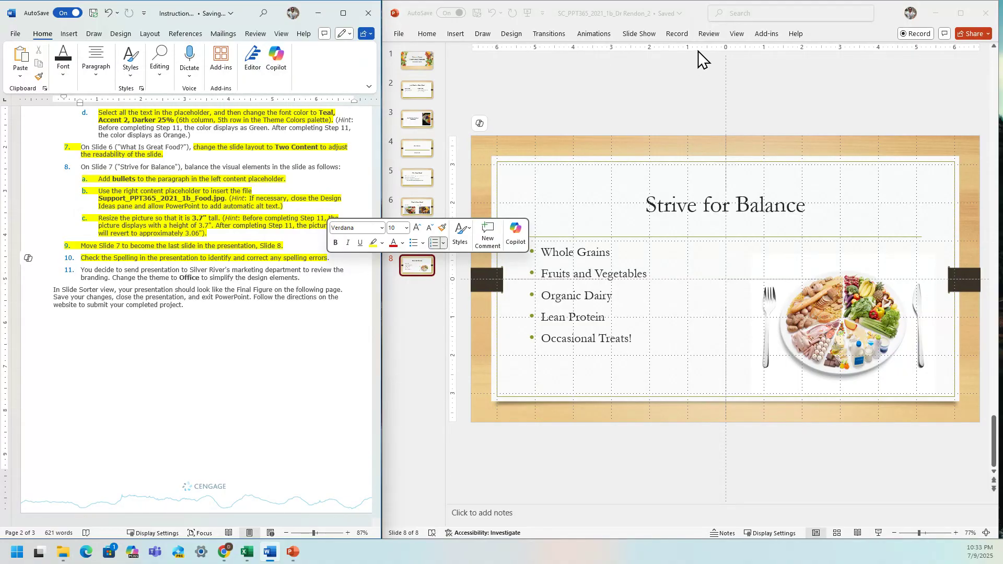
Run spell check, correcting 'tocxicity' to 'toxicity' and 'procesed' to 'processed'.
{"action": "left_click", "coordinate": [711, 33]}
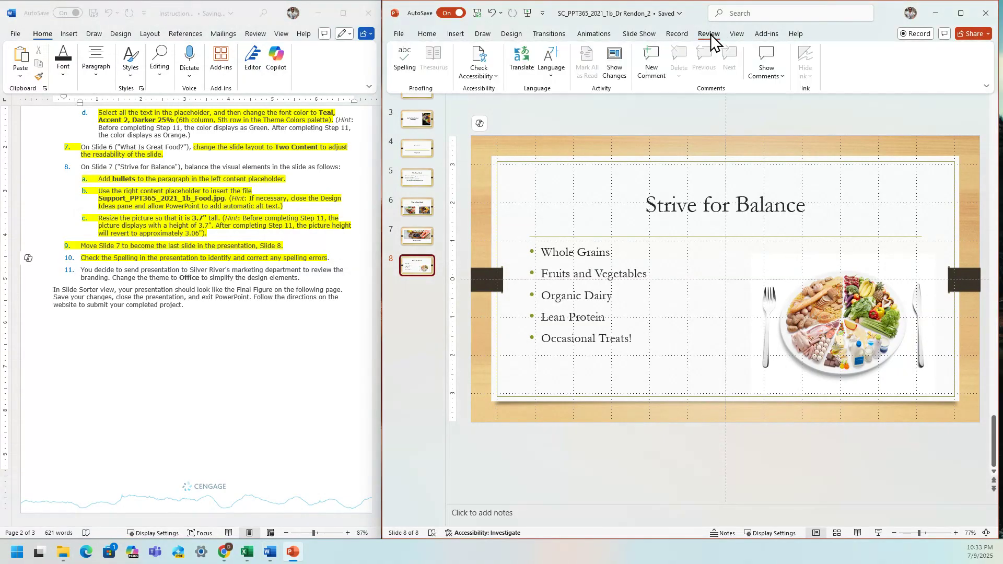
{"action": "left_click", "coordinate": [408, 66]}
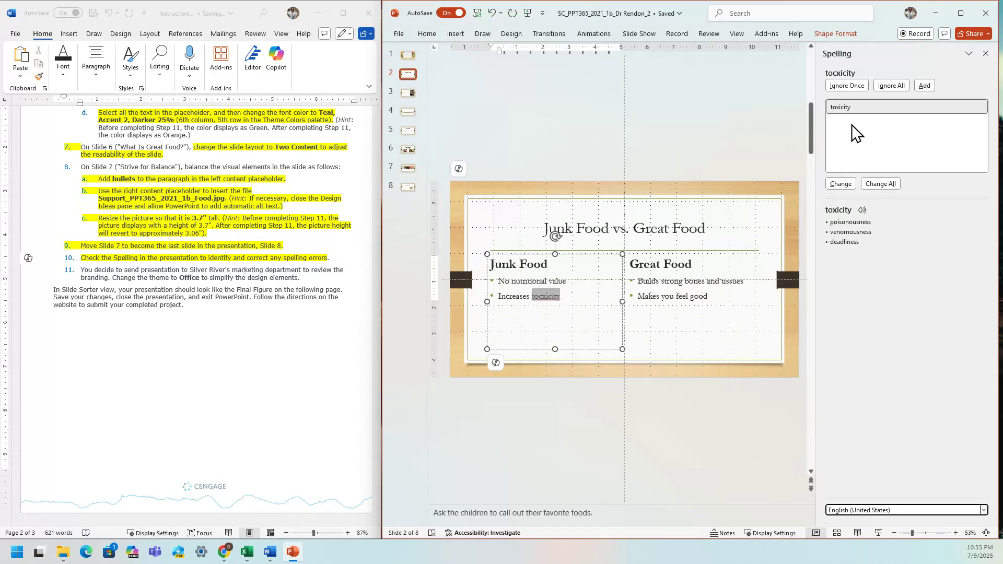
{"action": "left_click", "coordinate": [842, 109]}
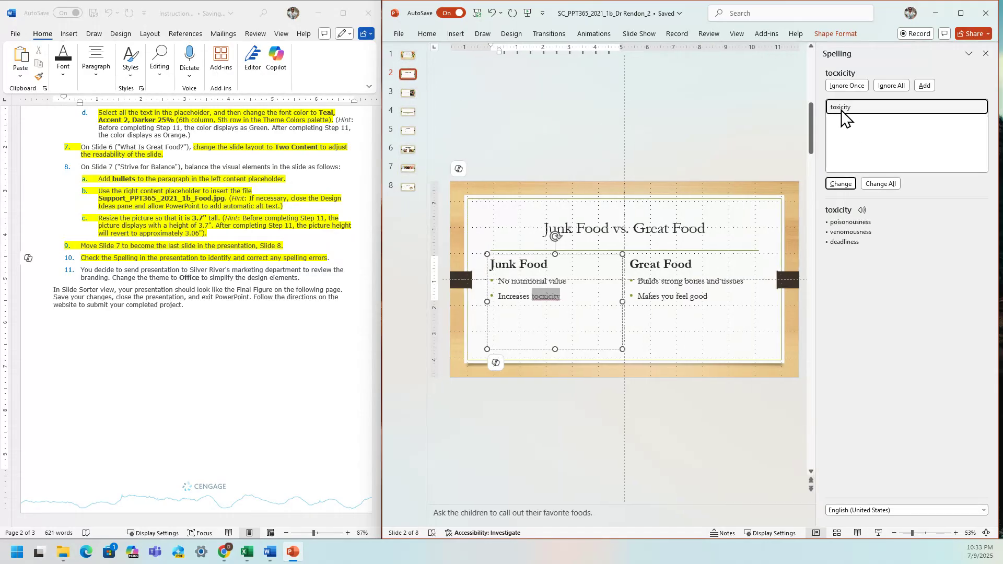
{"action": "left_click", "coordinate": [842, 186]}
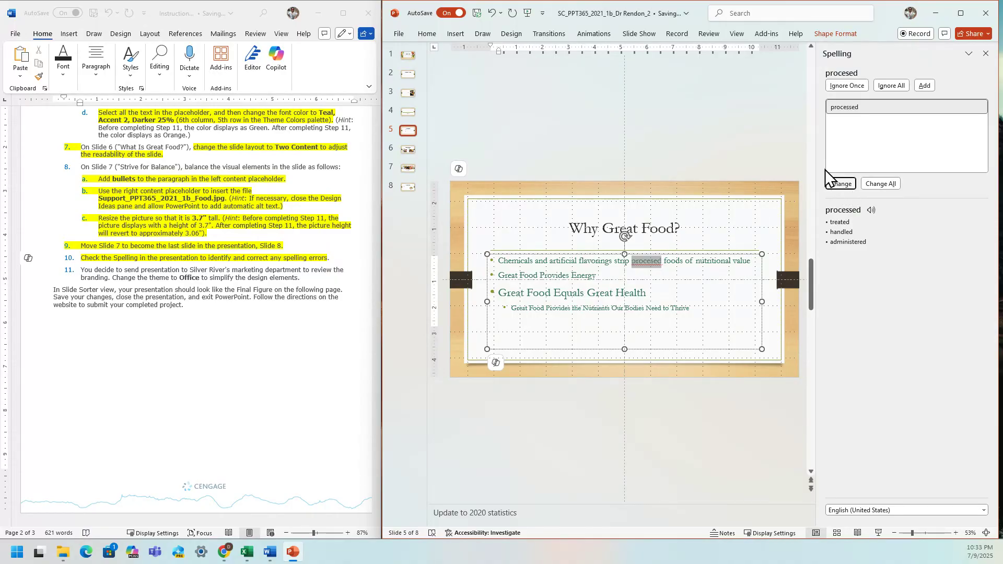
{"action": "left_click", "coordinate": [863, 107]}
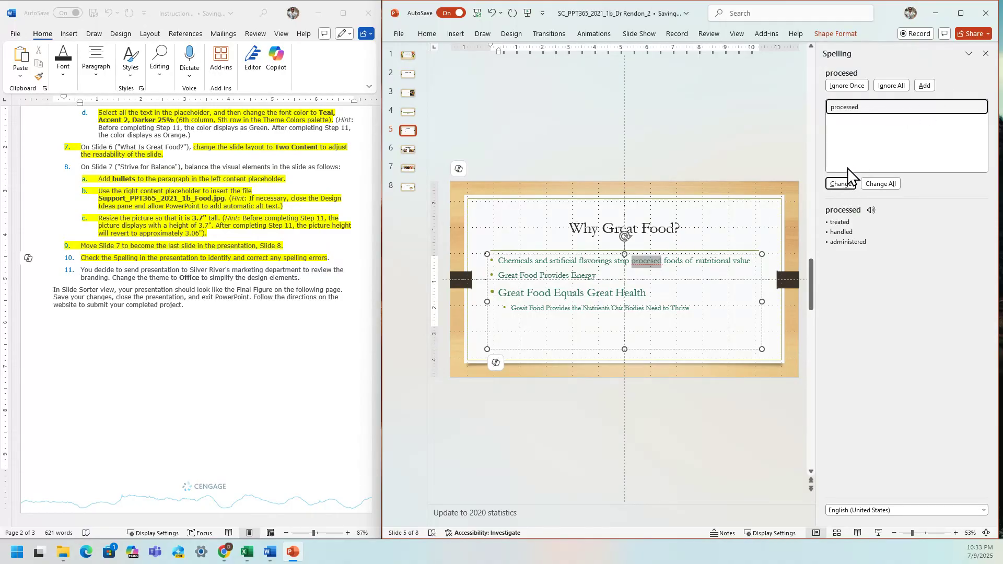
{"action": "left_click", "coordinate": [841, 182]}
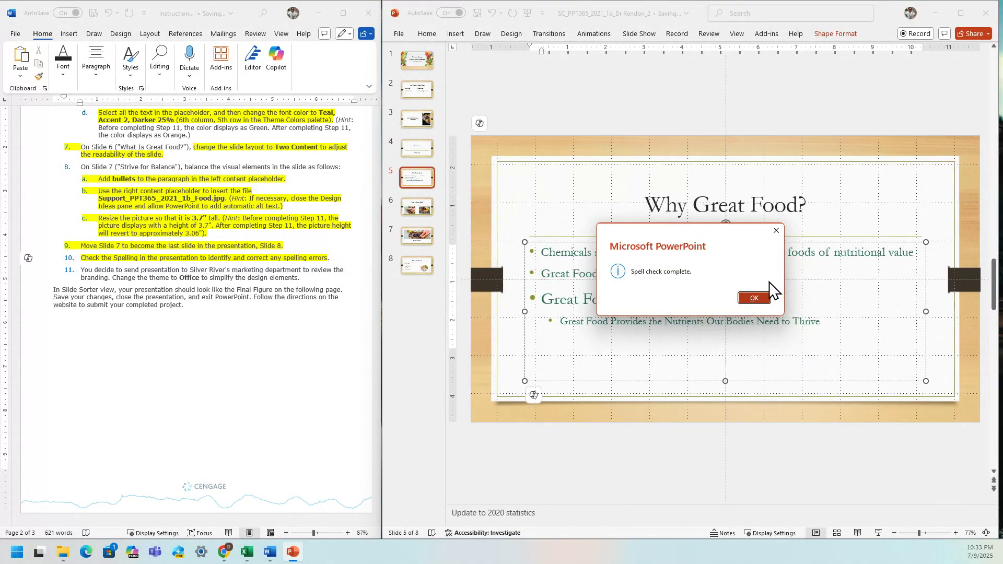
{"action": "left_click", "coordinate": [757, 298]}
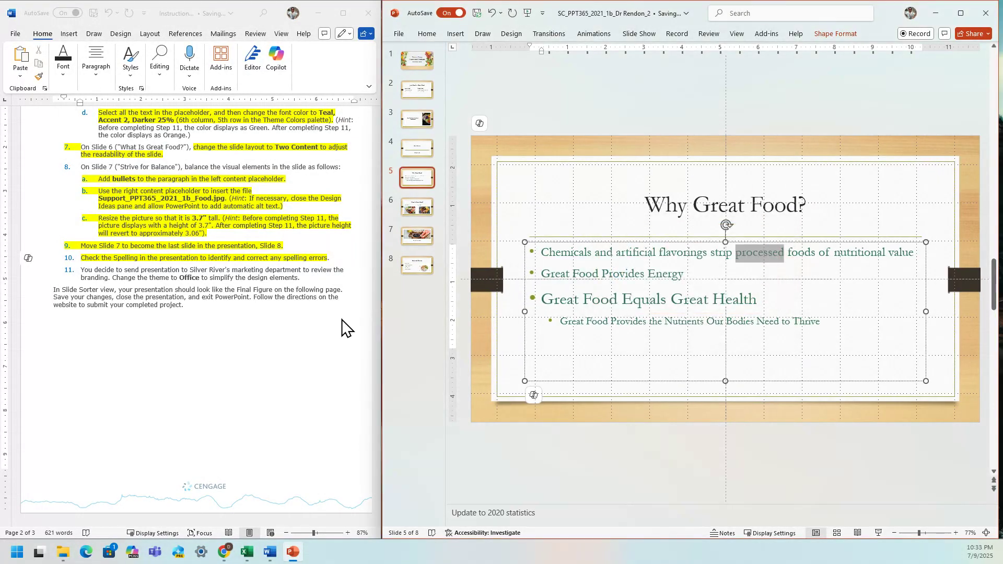
{"action": "left_click", "coordinate": [268, 342]}
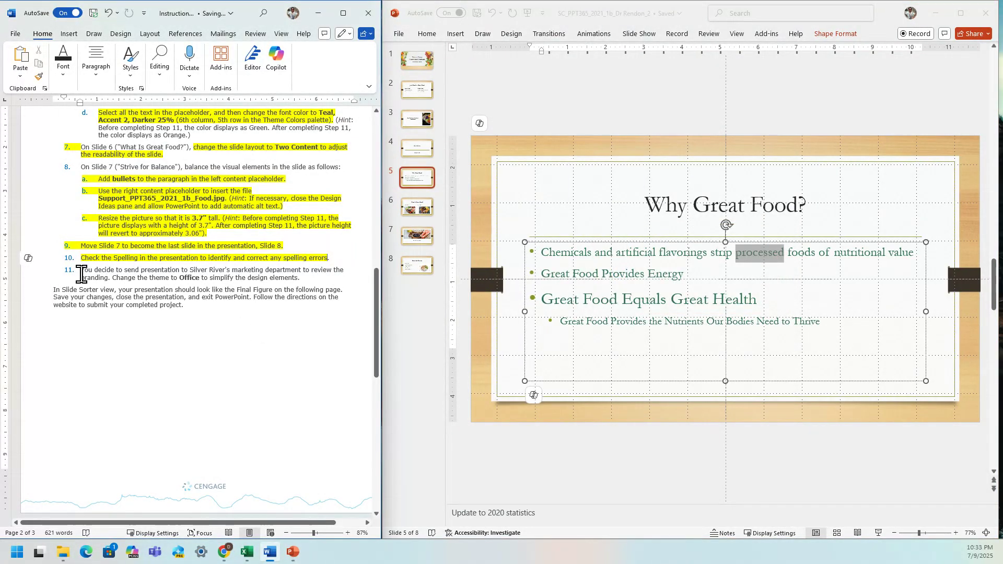
Highlight step 11, the Office theme change, yellow in the Word instructions.
{"action": "left_click_drag", "start_coordinate": [81, 270], "coordinate": [280, 275]}
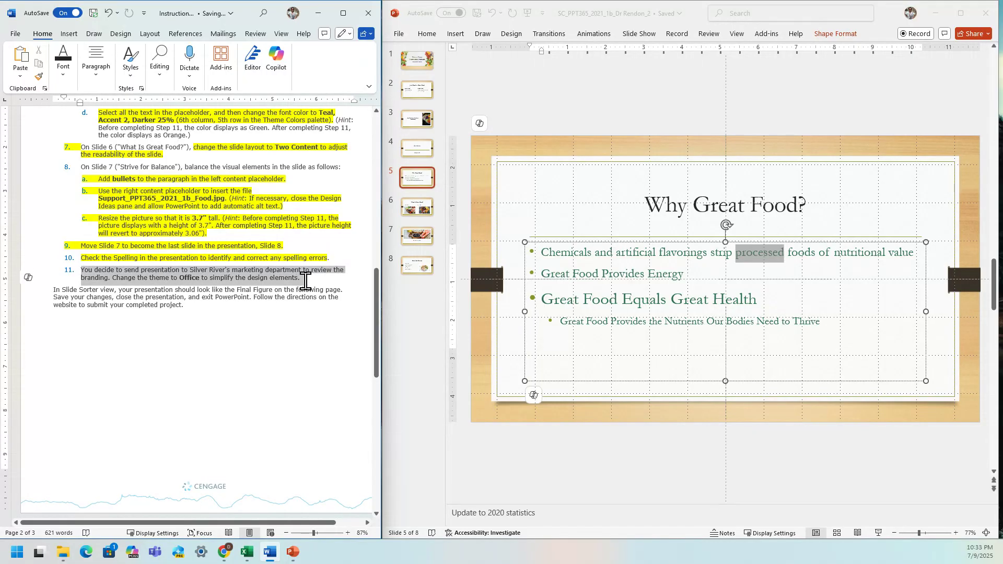
{"action": "left_click_drag", "start_coordinate": [306, 281], "coordinate": [306, 281]}
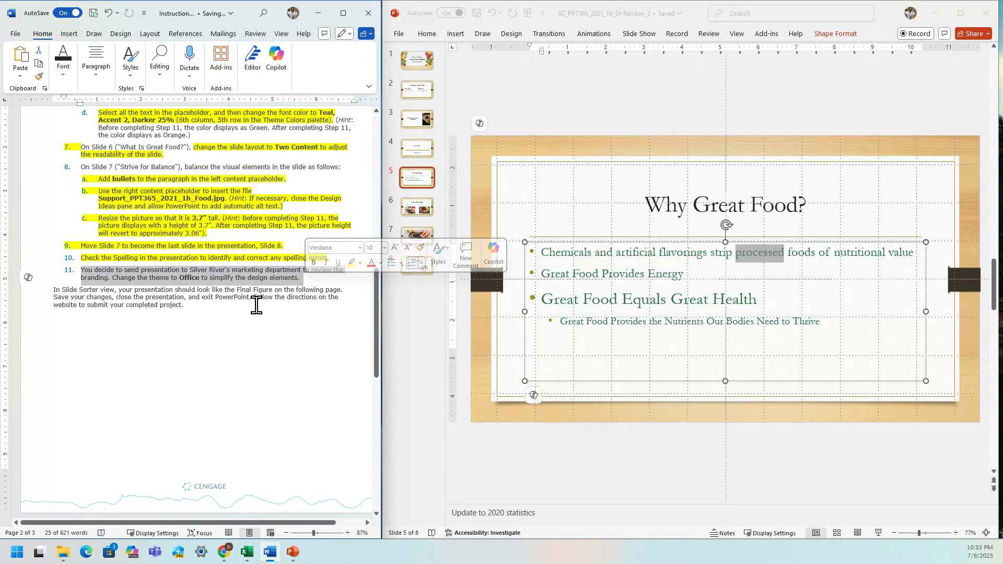
{"action": "left_click", "coordinate": [351, 263]}
{"action": "left_click", "coordinate": [287, 321]}
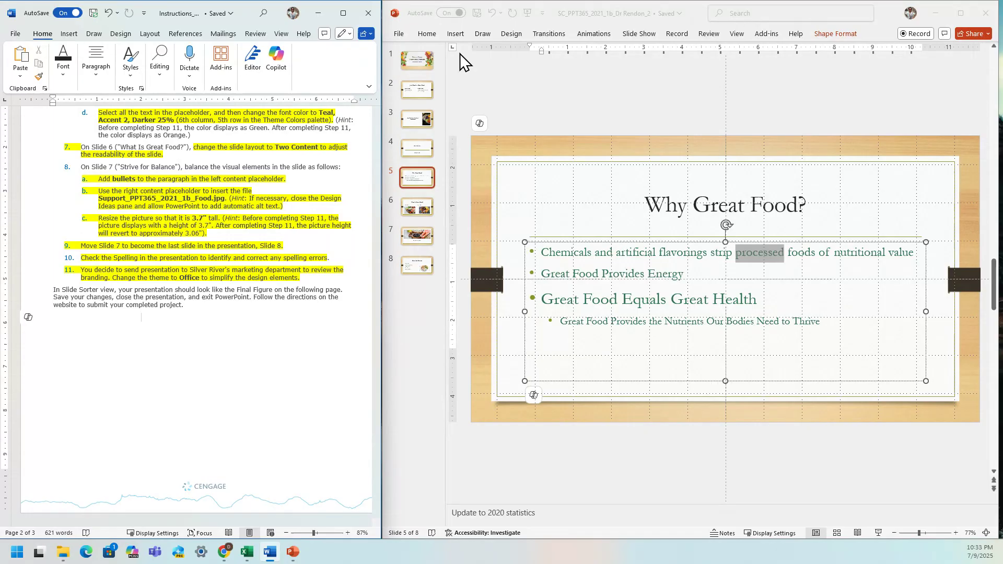
Go to the Nature Cares title slide and scroll through the slide thumbnails.
{"action": "left_click", "coordinate": [422, 61]}
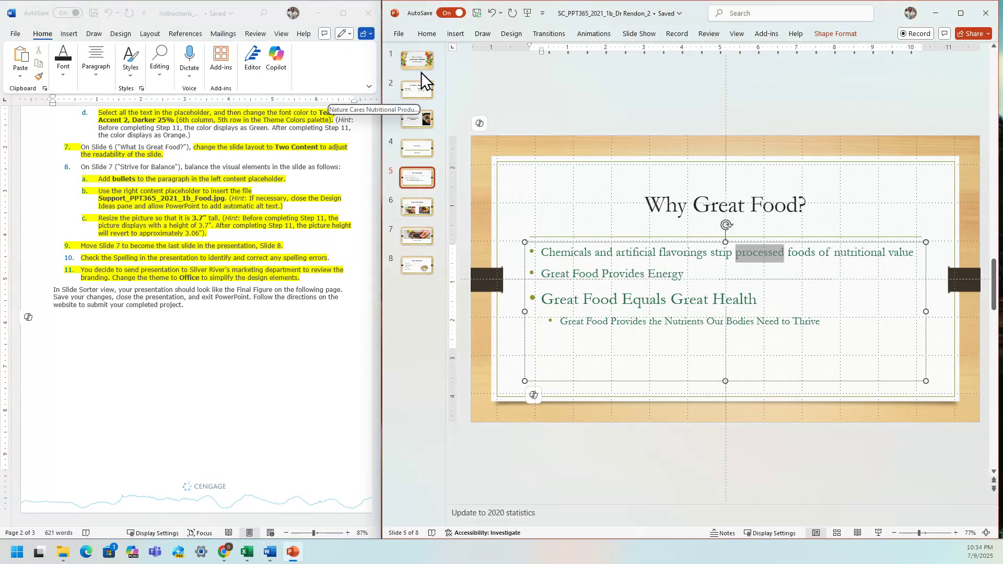
{"action": "left_click", "coordinate": [419, 62]}
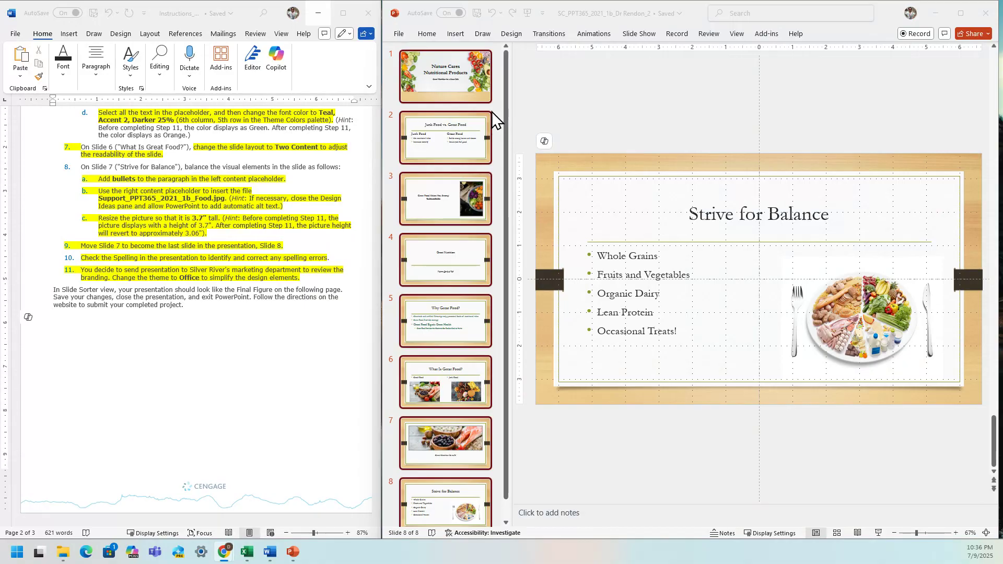
{"action": "left_click", "coordinate": [447, 91]}
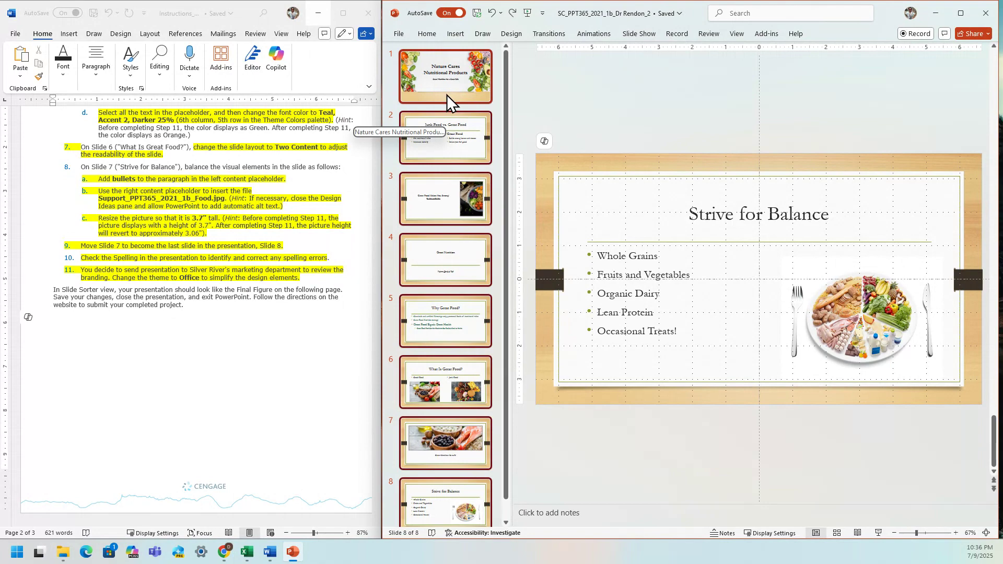
{"action": "scroll", "coordinate": [446, 95], "scroll_direction": "down", "scroll_amount": 1}
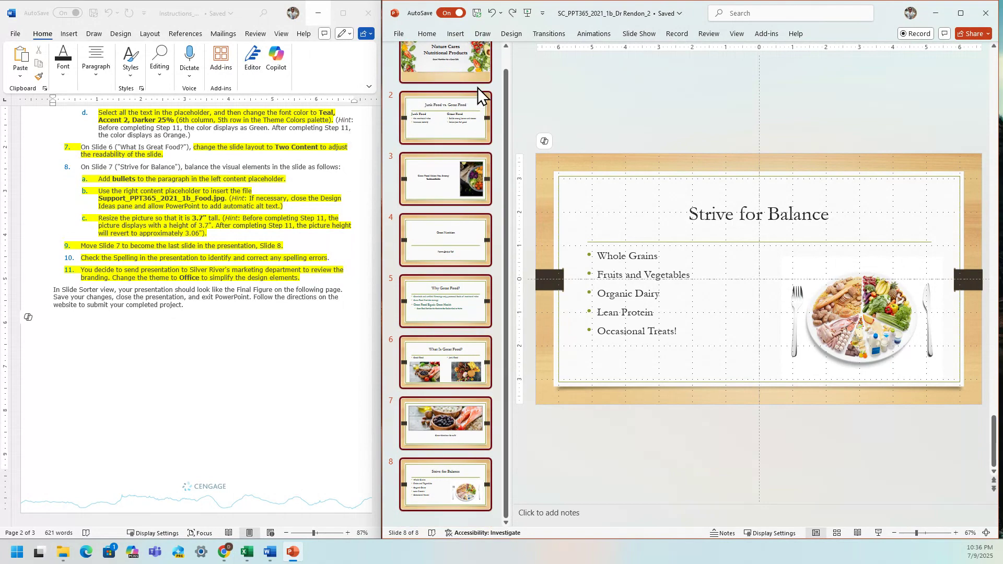
{"action": "left_click", "coordinate": [511, 35]}
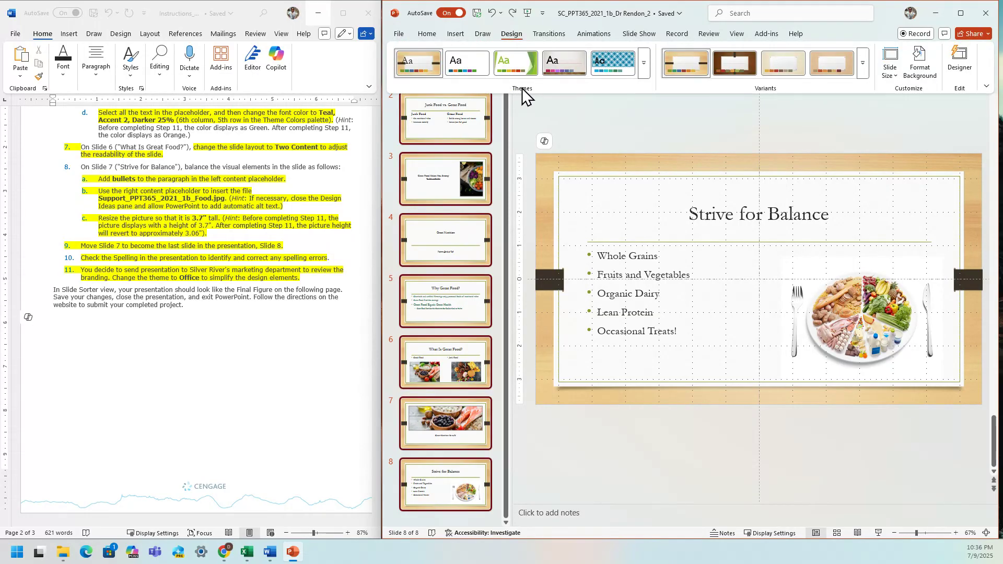
Apply the Office theme to all eight slides and close the design suggestions pane.
{"action": "left_click", "coordinate": [645, 74]}
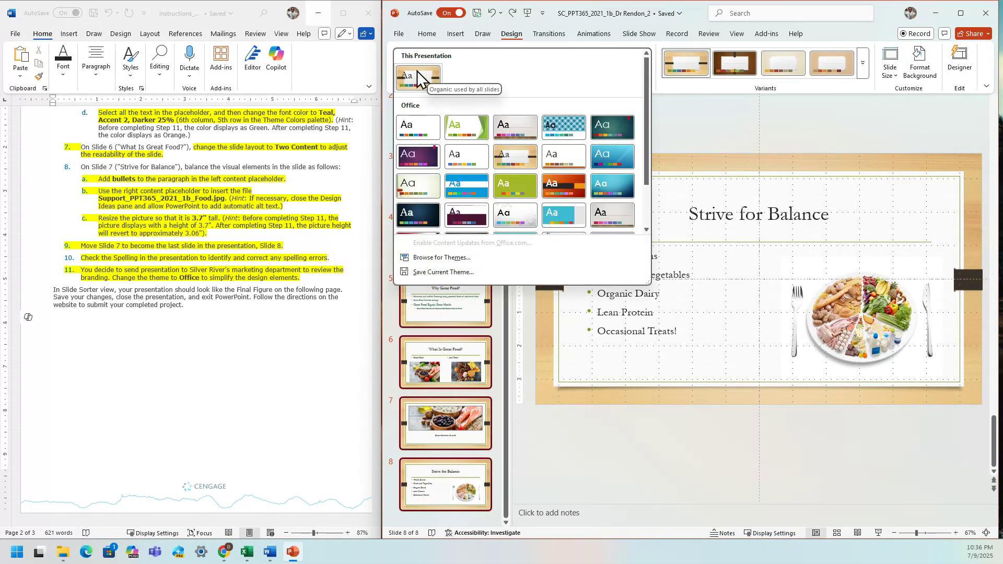
{"action": "left_click", "coordinate": [419, 120]}
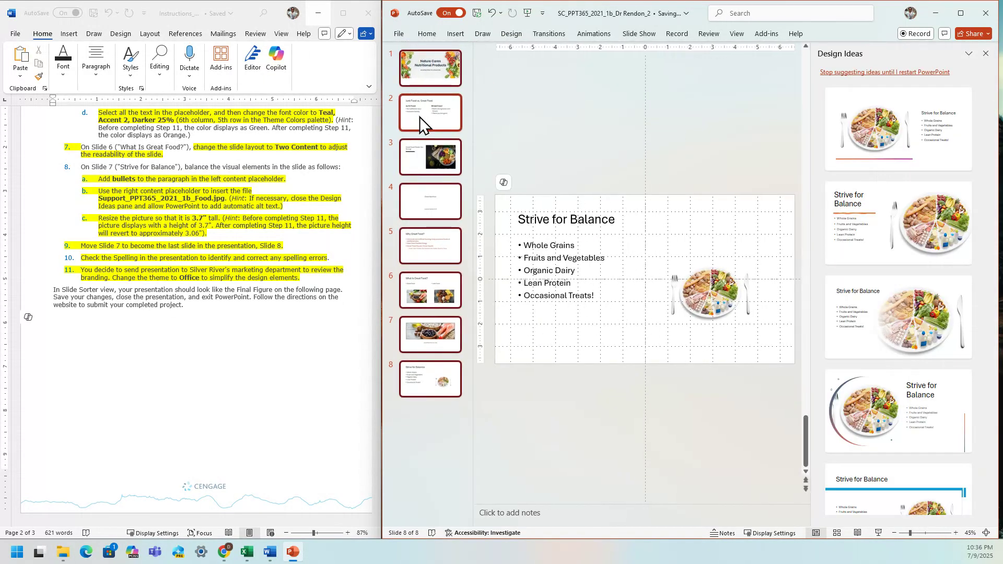
{"action": "left_click", "coordinate": [986, 53]}
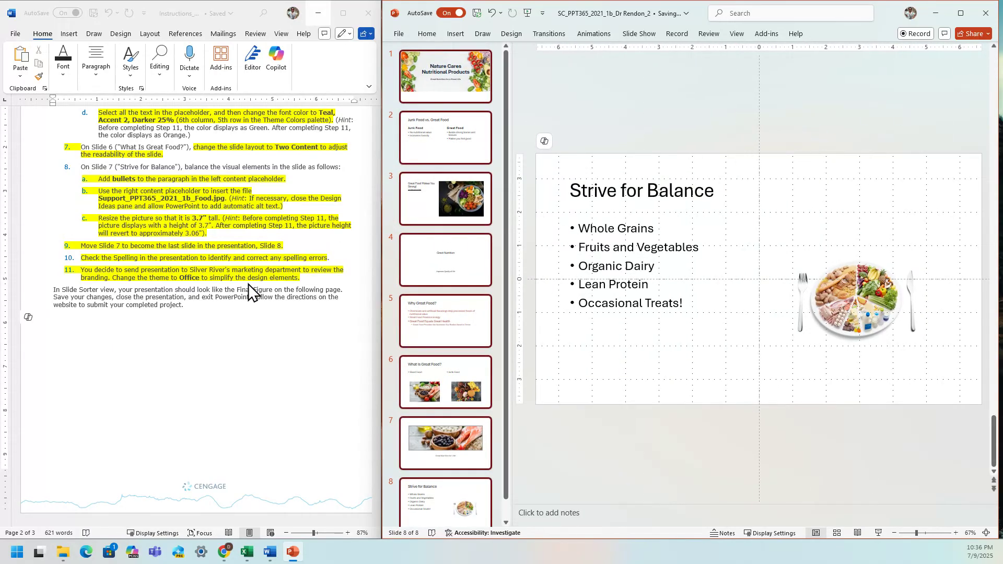
{"action": "left_click", "coordinate": [268, 226]}
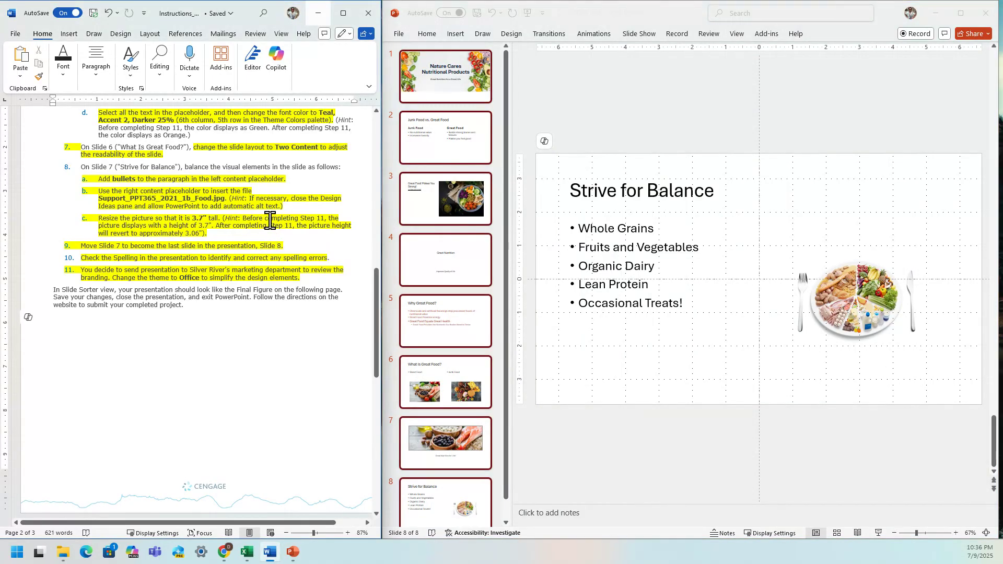
Select the plate picture on slide 8 and check its height reads about 3.06".
{"action": "scroll", "coordinate": [269, 220], "scroll_direction": "up", "scroll_amount": 4}
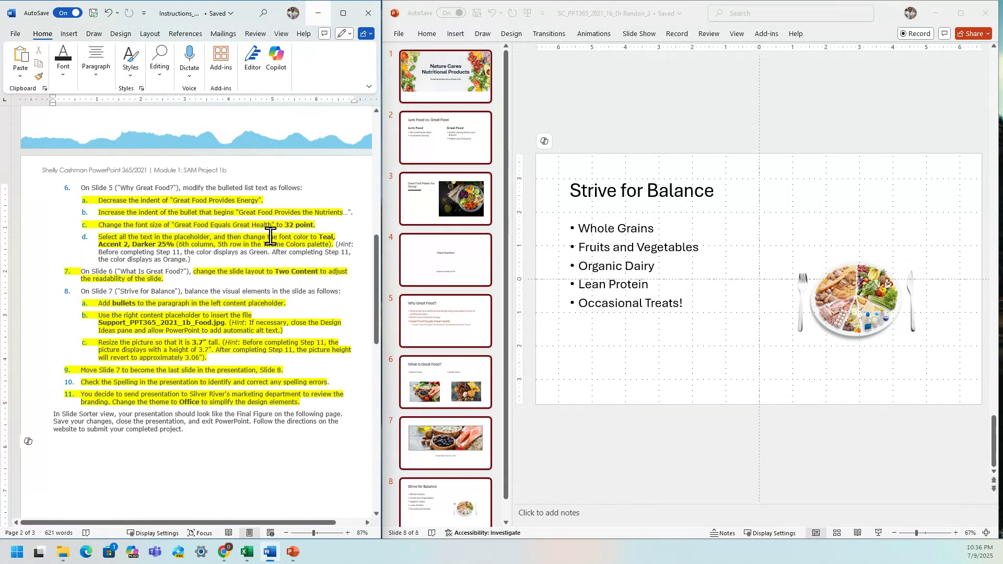
{"action": "left_click", "coordinate": [267, 239]}
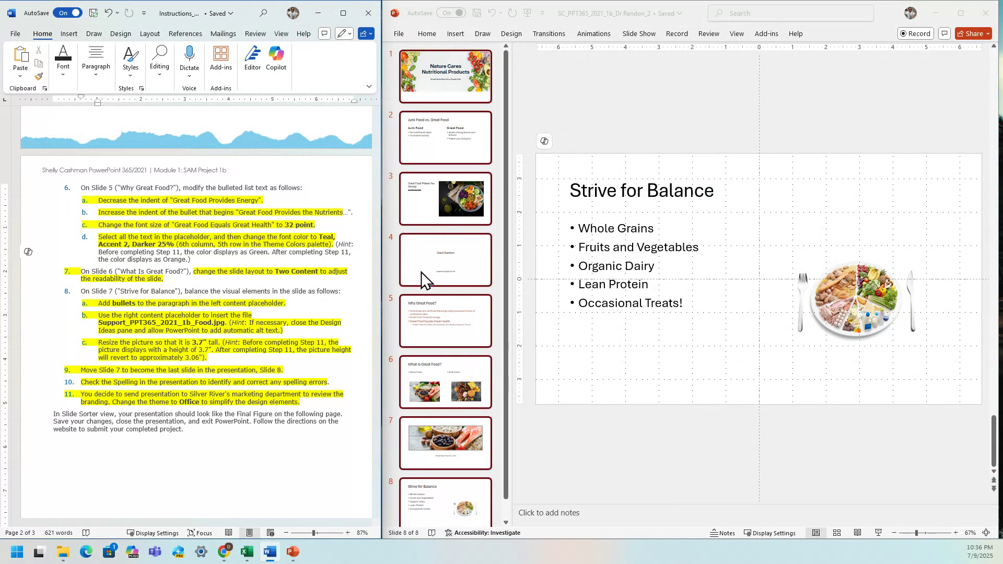
{"action": "left_click", "coordinate": [428, 317]}
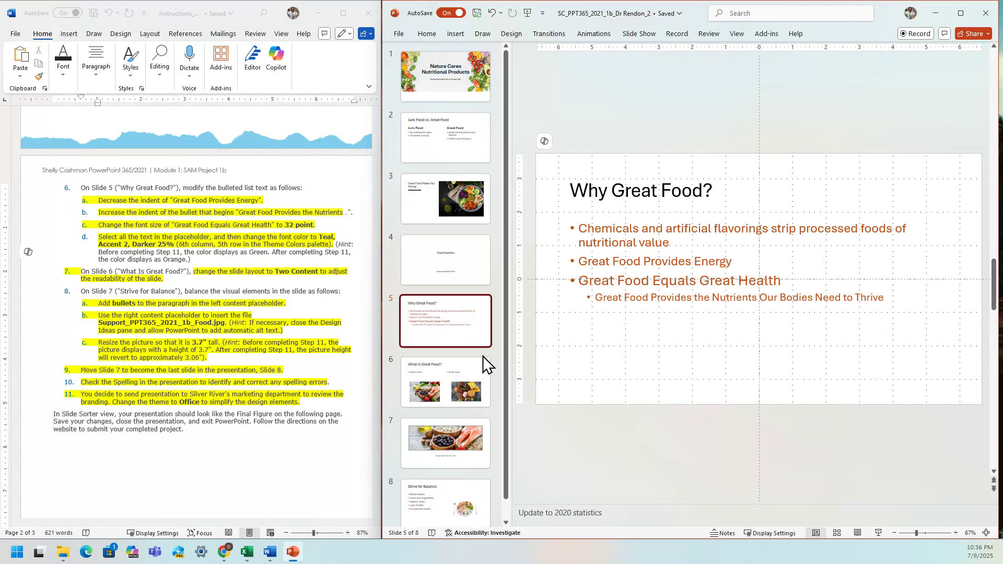
{"action": "scroll", "coordinate": [505, 418], "scroll_direction": "down", "scroll_amount": 1}
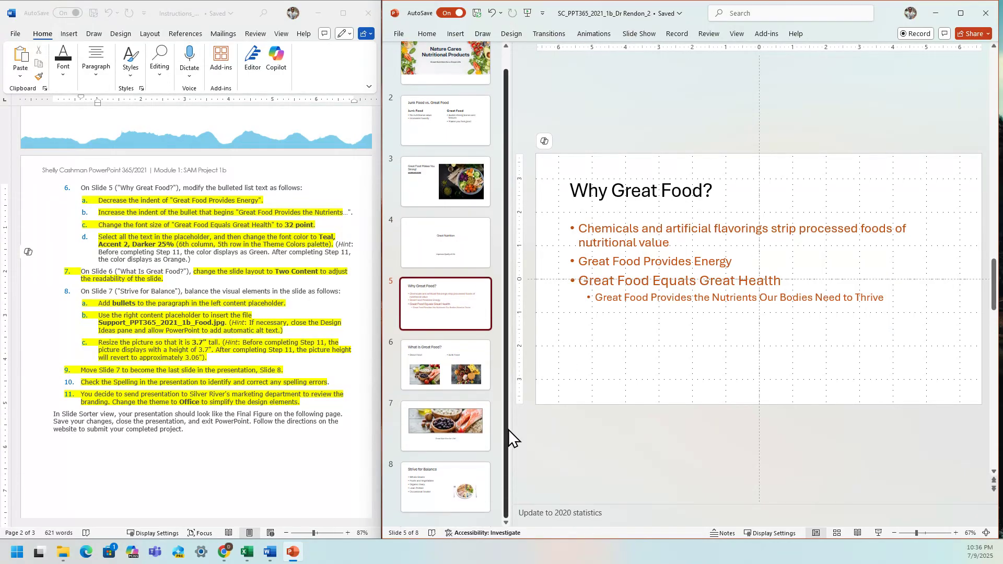
{"action": "left_click", "coordinate": [475, 488]}
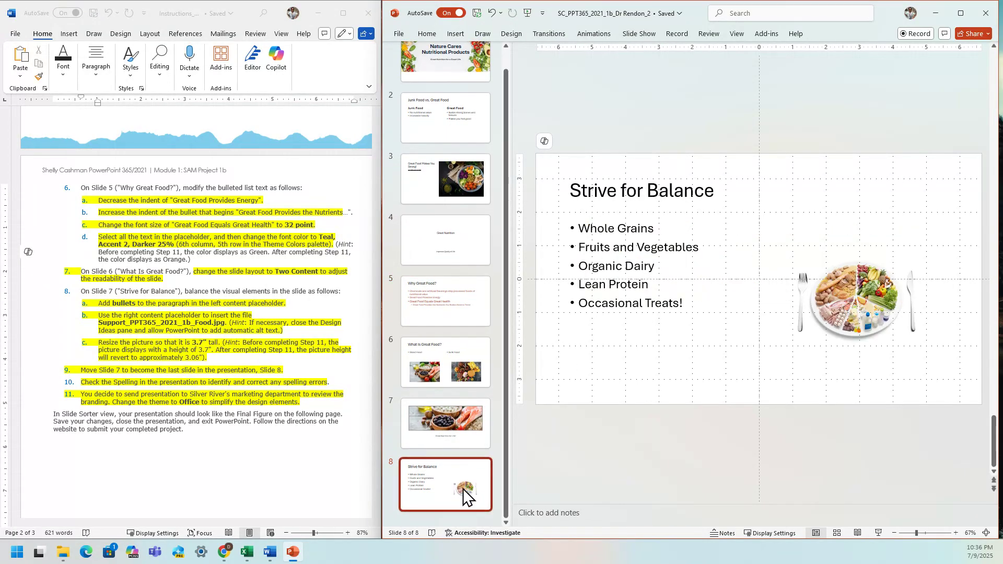
{"action": "left_click", "coordinate": [820, 344]}
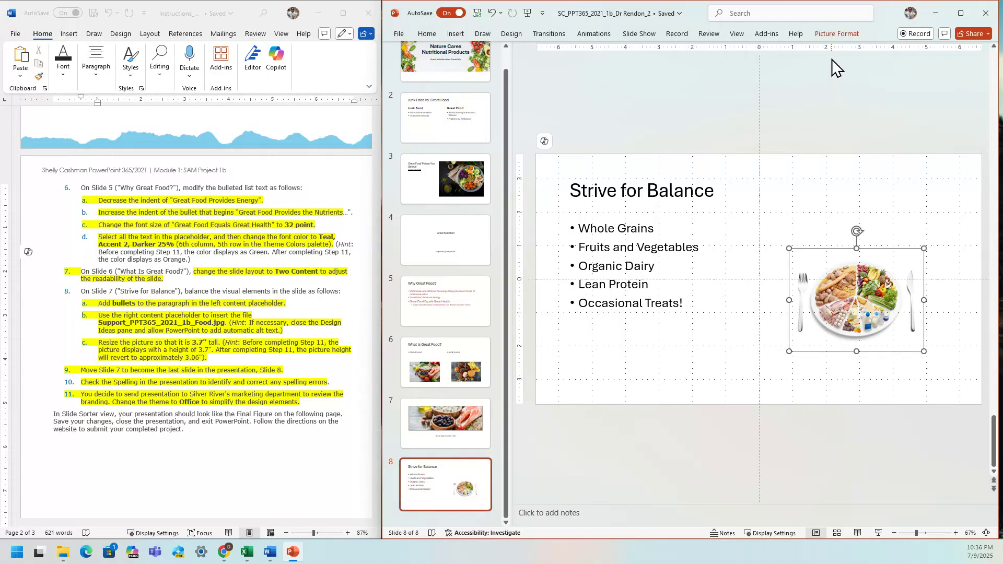
{"action": "left_click", "coordinate": [832, 36]}
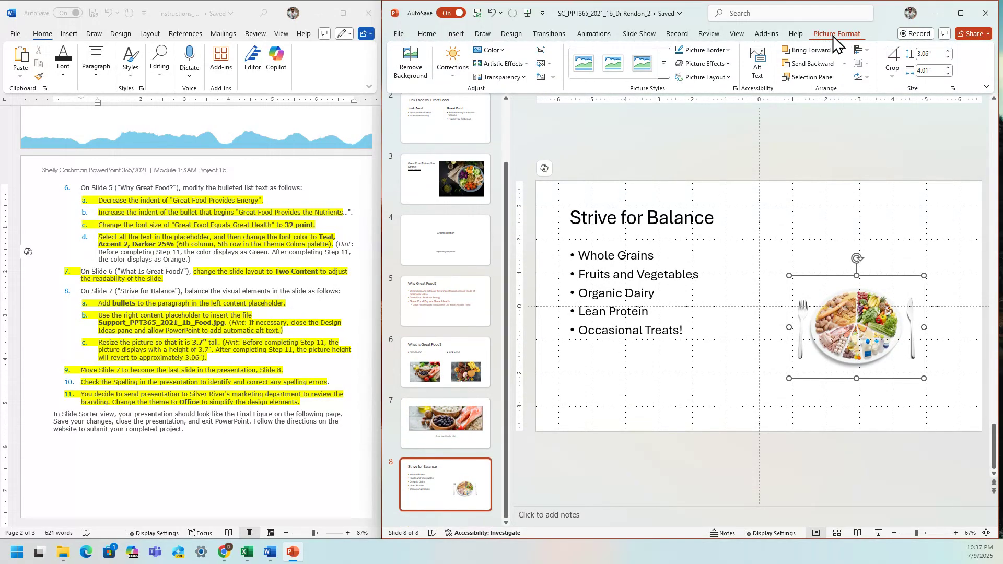
Read the final paragraph of the Word instructions, then return to the presentation.
{"action": "left_click", "coordinate": [268, 253]}
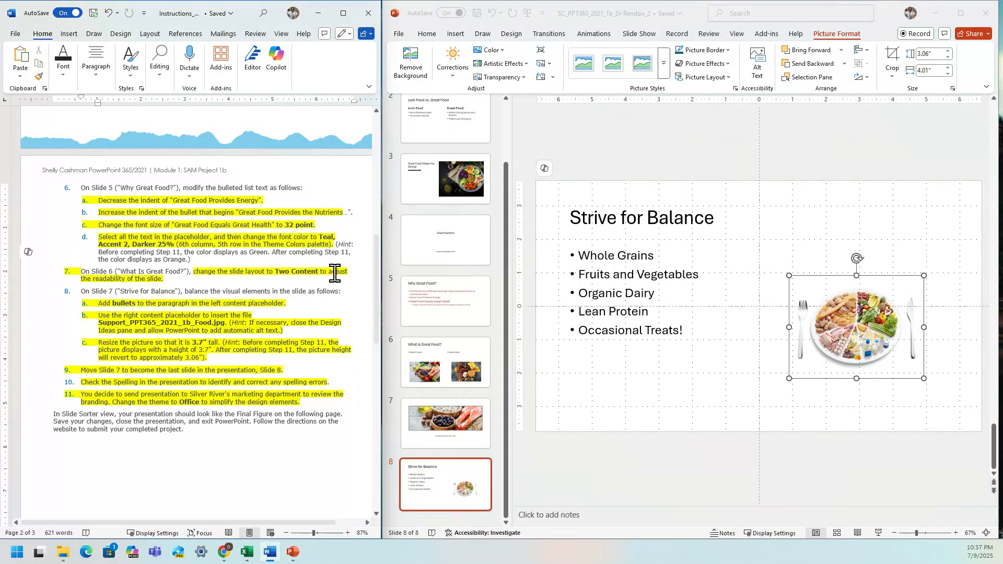
{"action": "left_click", "coordinate": [213, 403]}
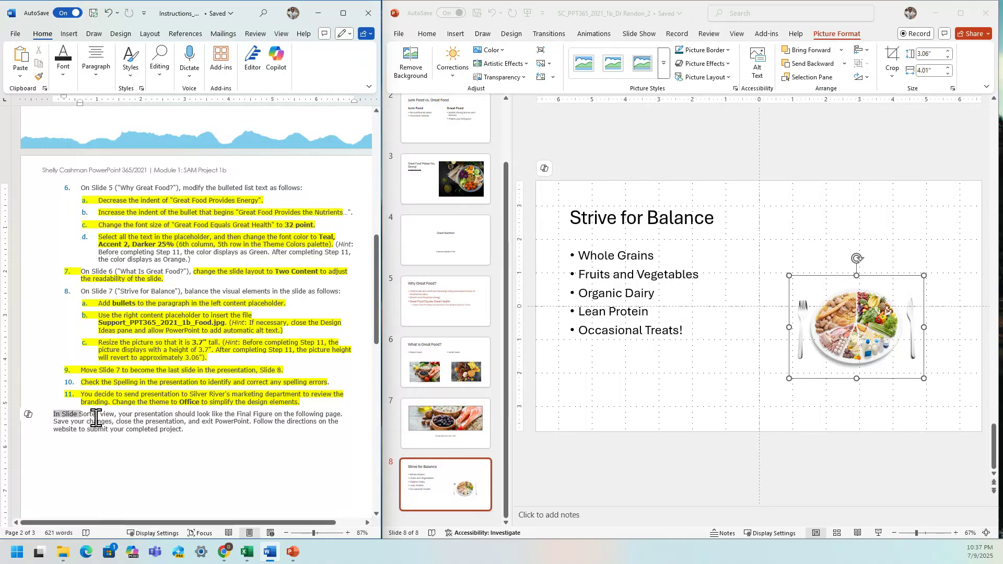
{"action": "left_click_drag", "start_coordinate": [52, 415], "coordinate": [197, 438]}
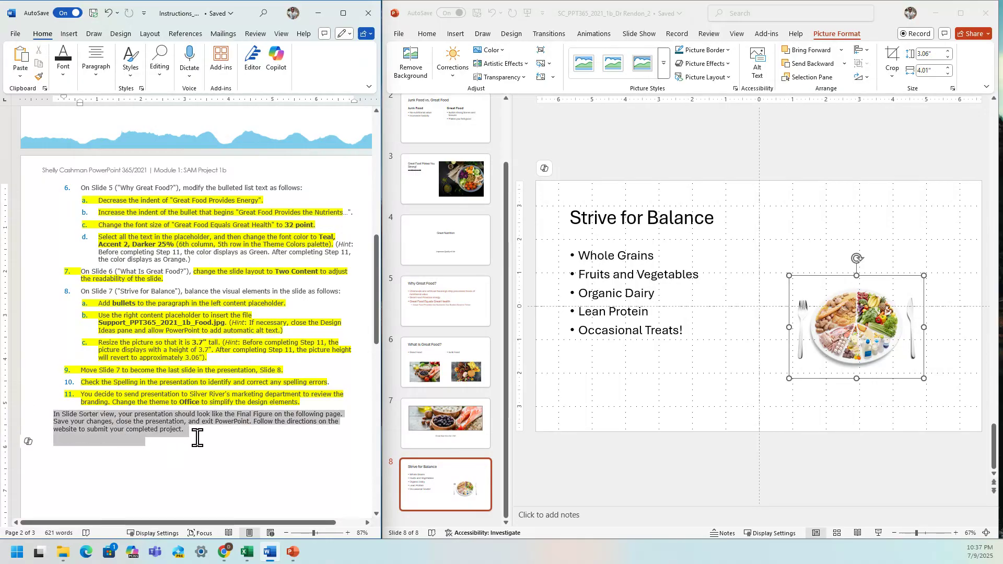
{"action": "left_click", "coordinate": [217, 464]}
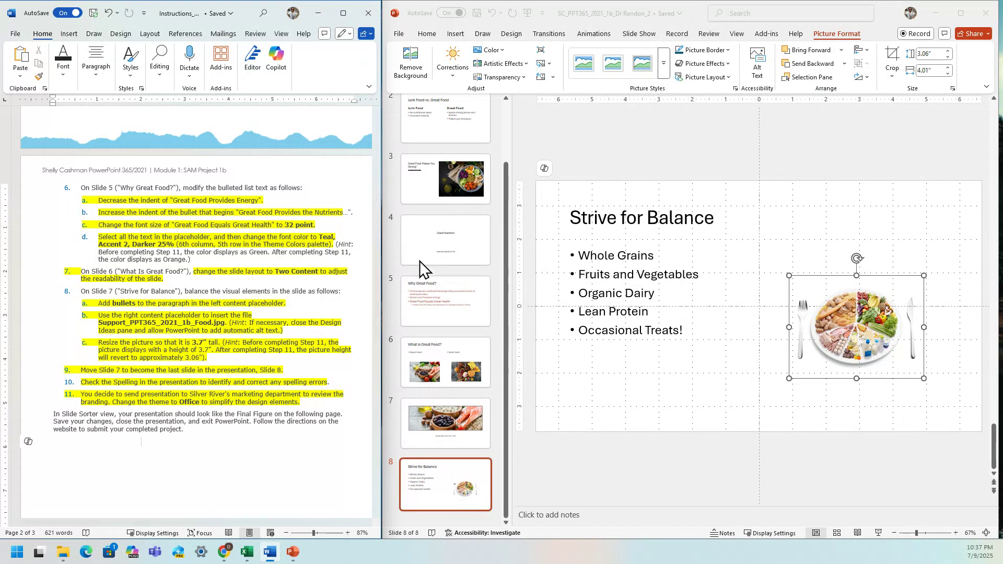
{"action": "left_click", "coordinate": [564, 130]}
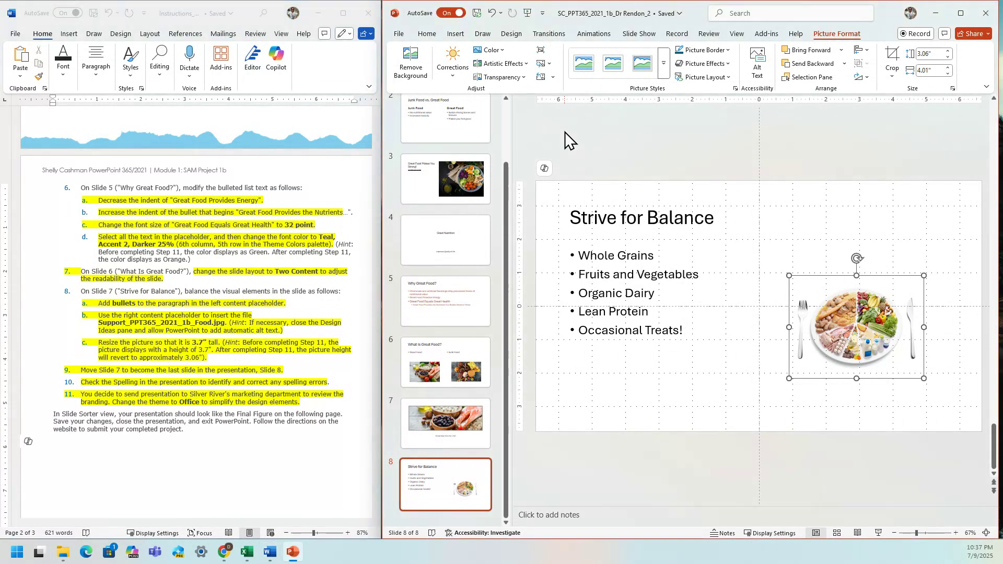
{"action": "left_click", "coordinate": [741, 35]}
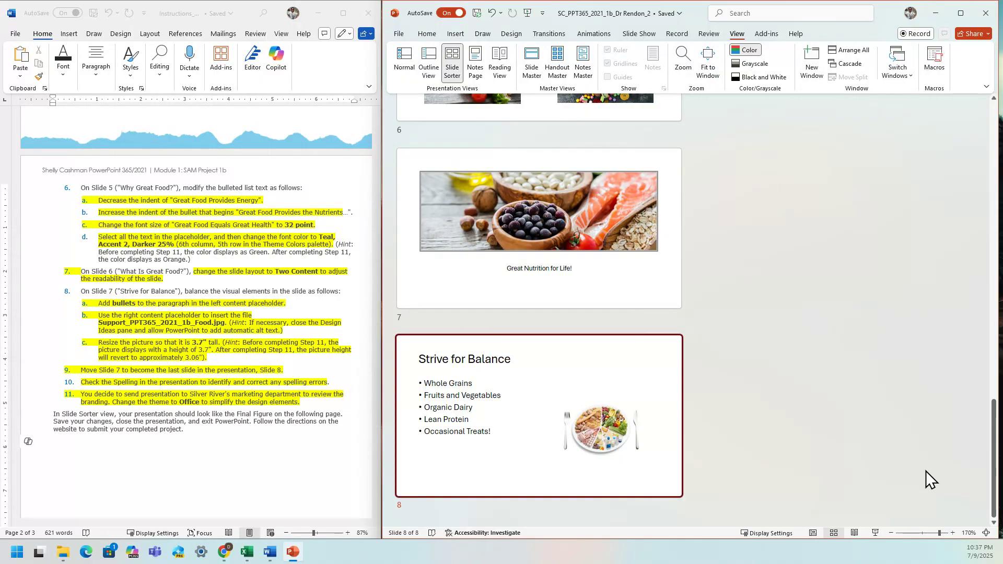
Shrink the Slide Sorter zoom to fit all eight slides and compare them with the instructions' Final Figure.
{"action": "left_click", "coordinate": [923, 533]}
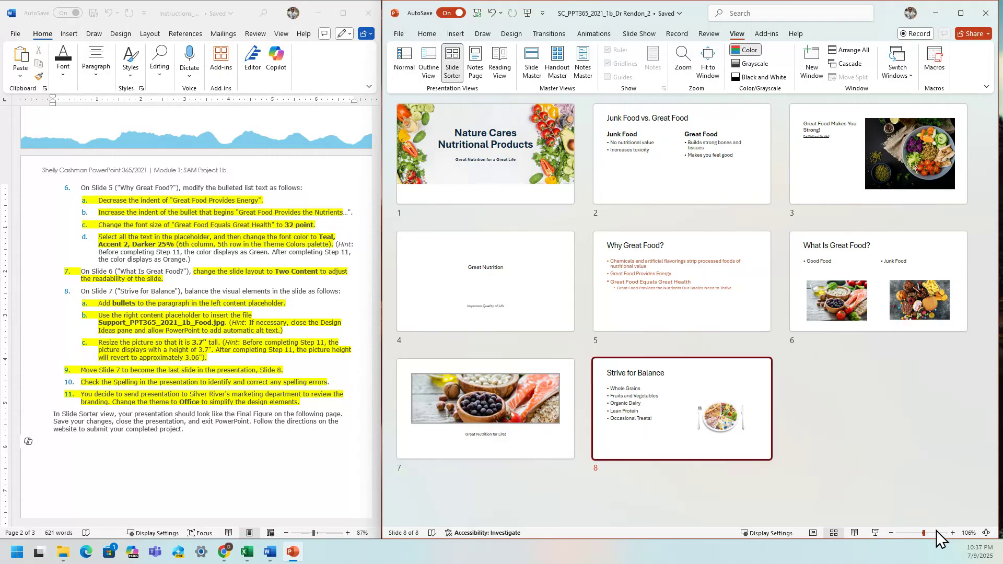
{"action": "left_click", "coordinate": [920, 532]}
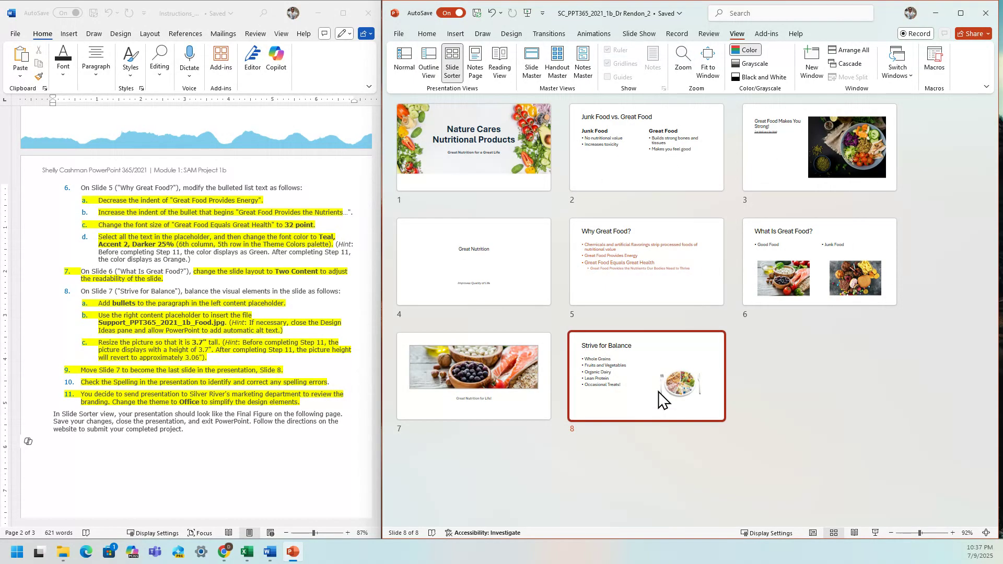
{"action": "left_click", "coordinate": [204, 439]}
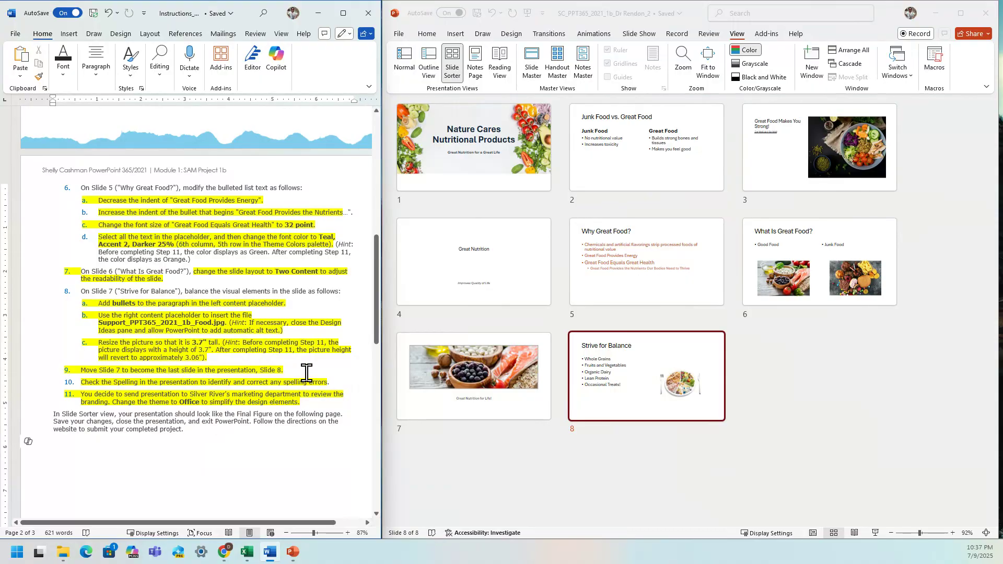
{"action": "left_click_drag", "start_coordinate": [375, 313], "coordinate": [363, 403]}
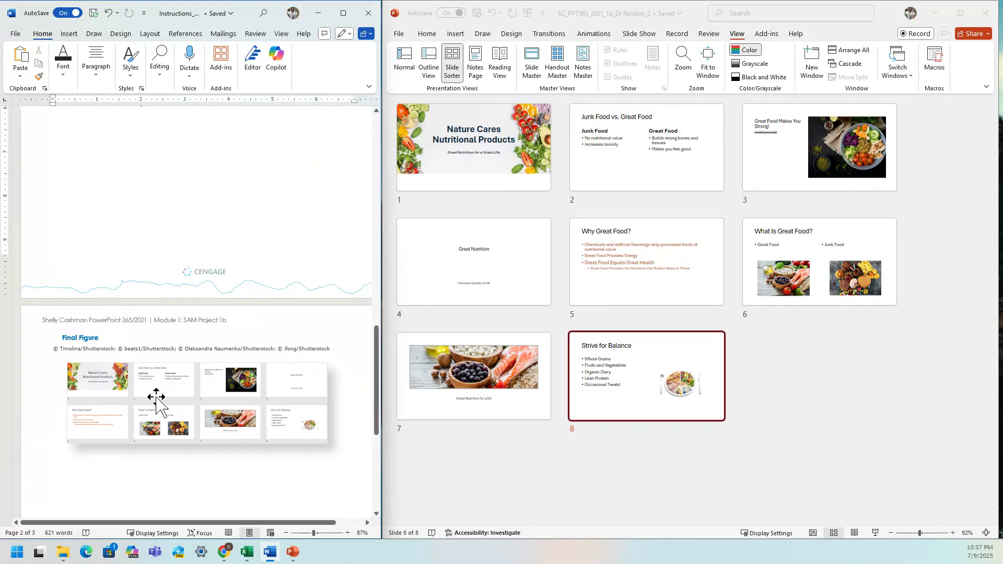
{"action": "left_click", "coordinate": [519, 496]}
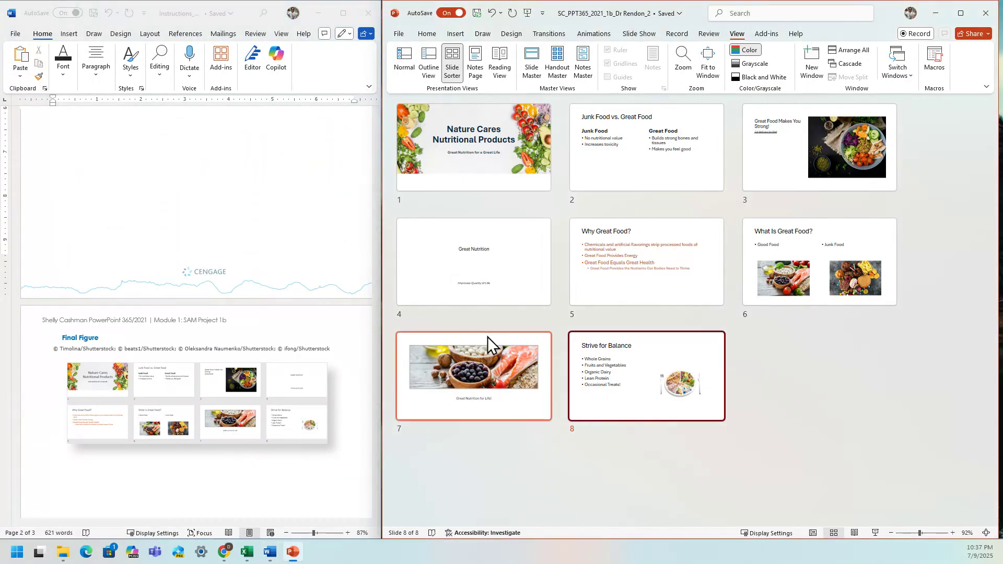
Save a .pptx copy of the deck under its existing name, replacing the existing file.
{"action": "left_click", "coordinate": [402, 35]}
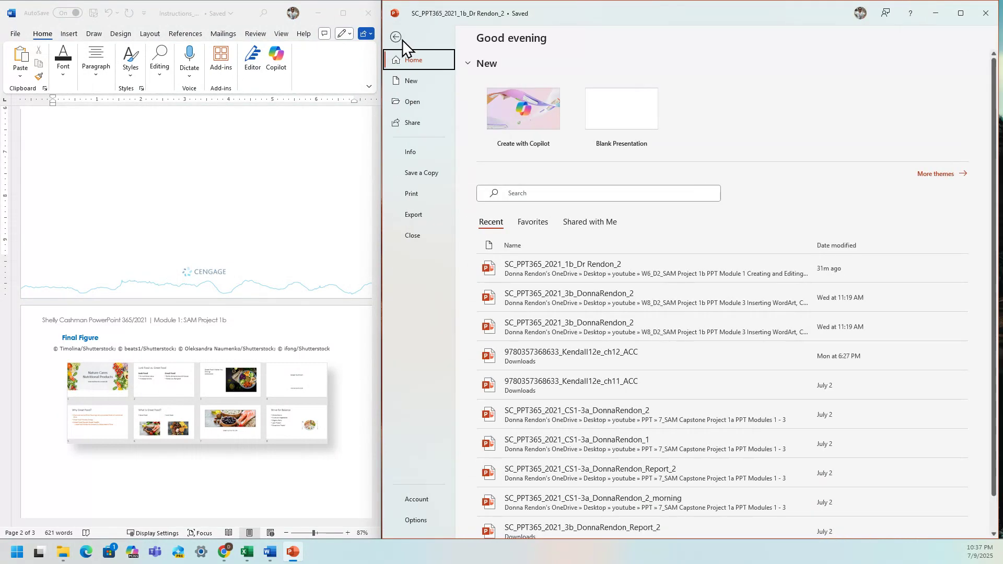
{"action": "left_click", "coordinate": [418, 175]}
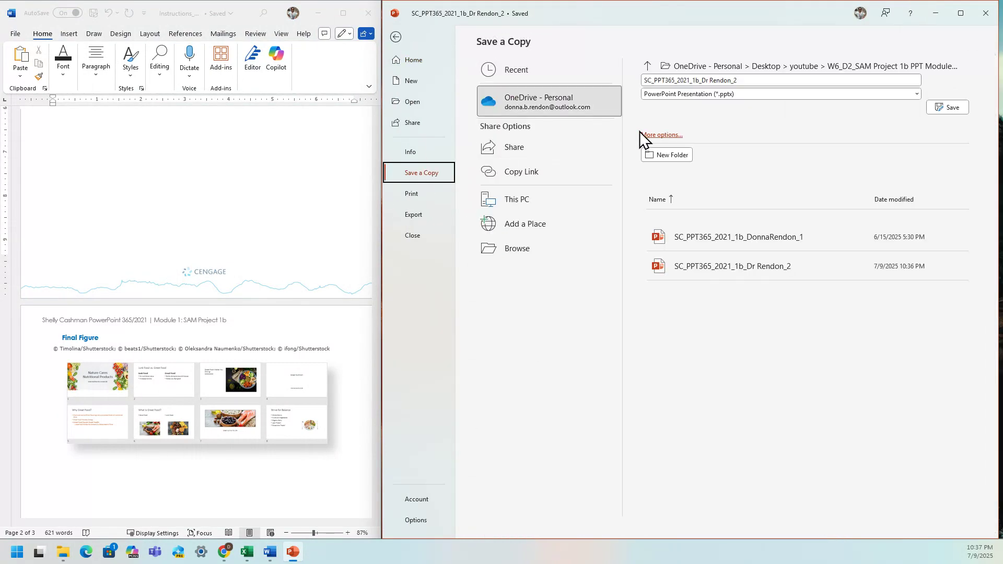
{"action": "left_click", "coordinate": [952, 109]}
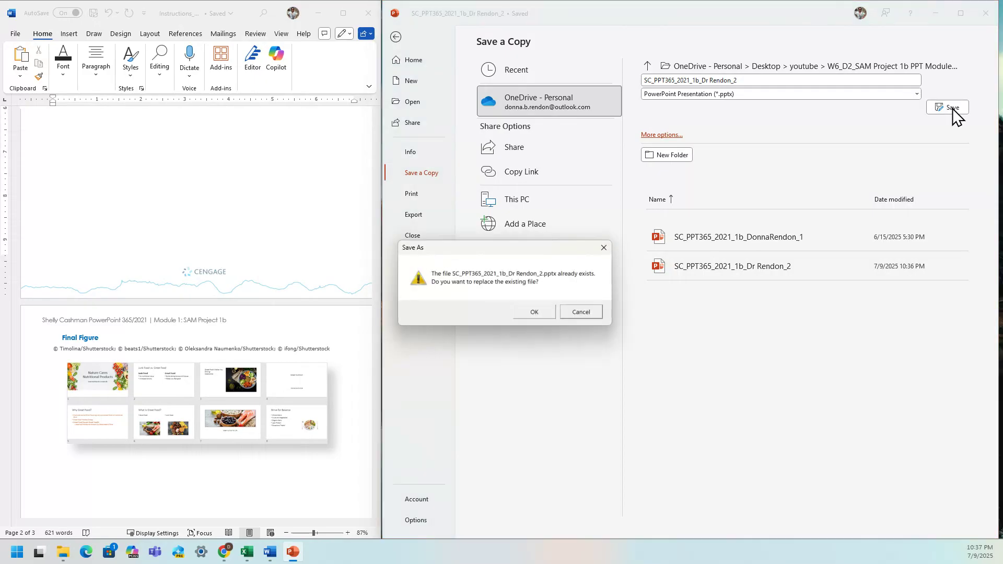
{"action": "left_click", "coordinate": [545, 313]}
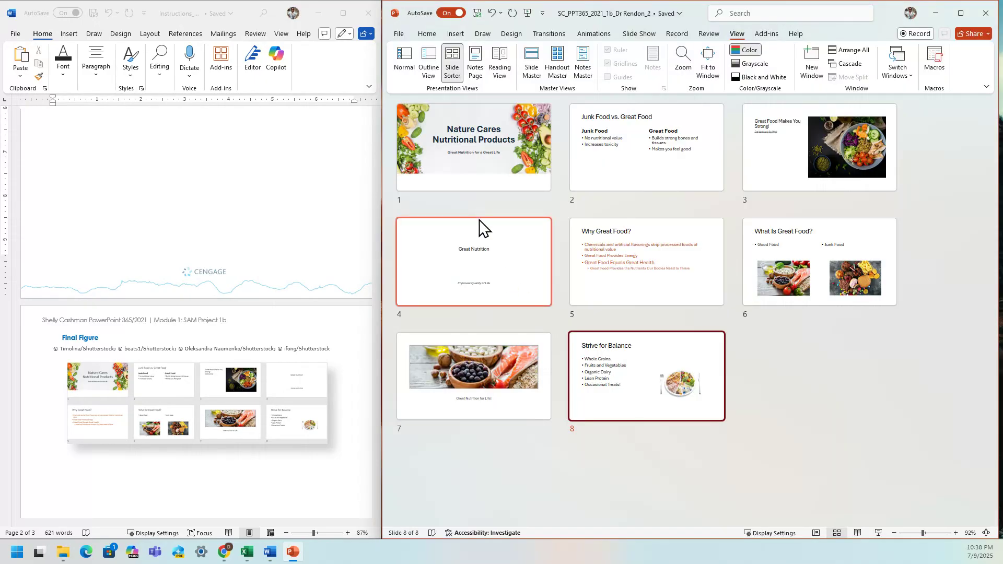